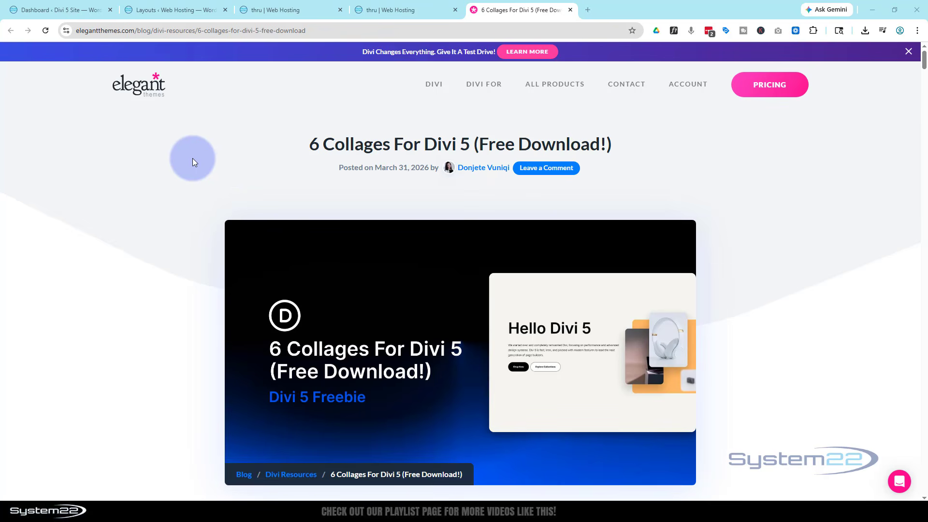
# Step: Look over the six collage previews in the blog post and the Hello Divi 5 collage section on the finished example page
pyautogui.scroll(-10, 224, 193)
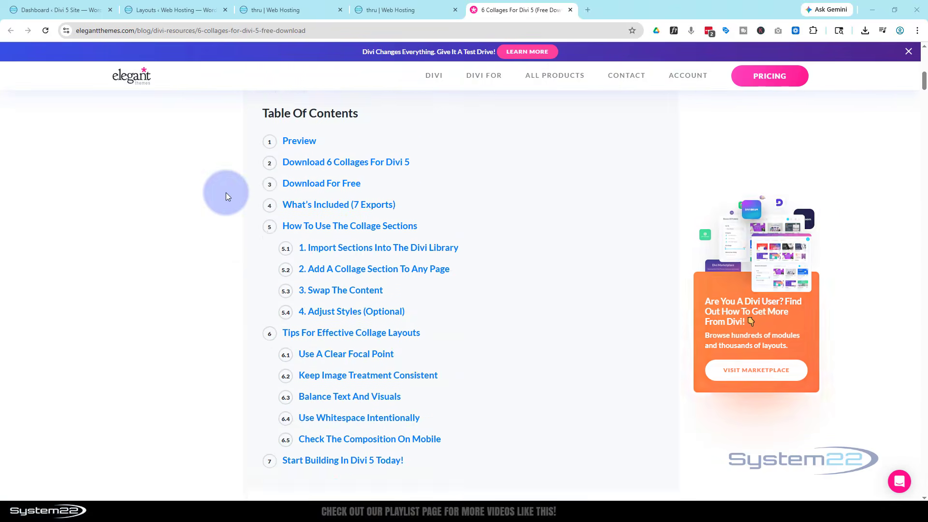
pyautogui.scroll(-8, 225, 192)
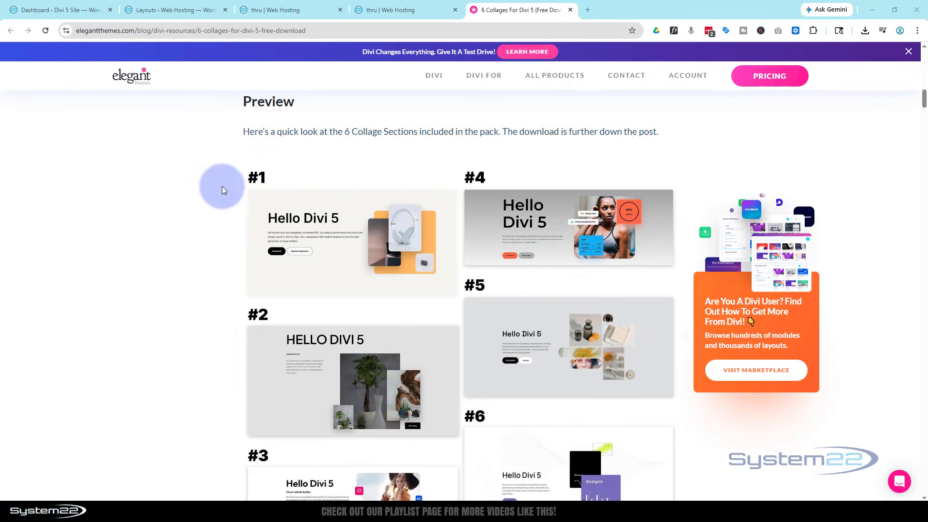
pyautogui.click(407, 9)
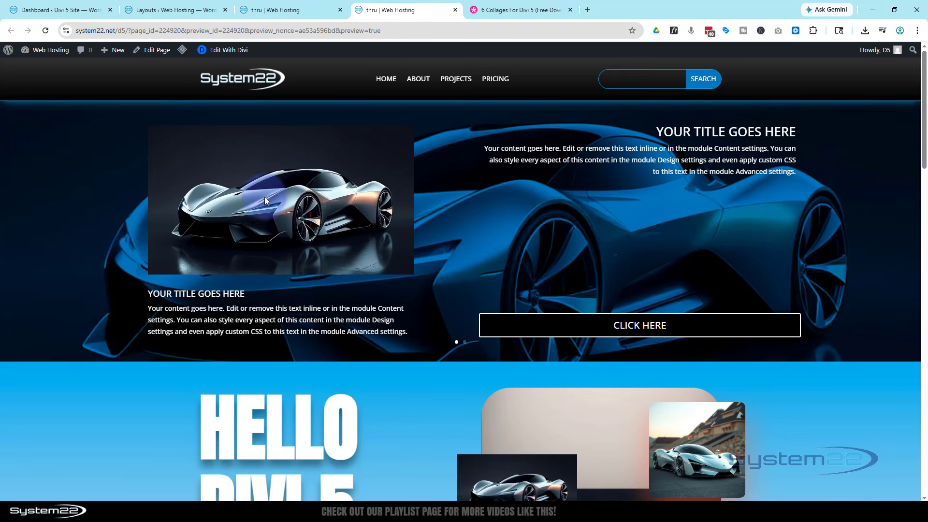
pyautogui.scroll(-5, 265, 196)
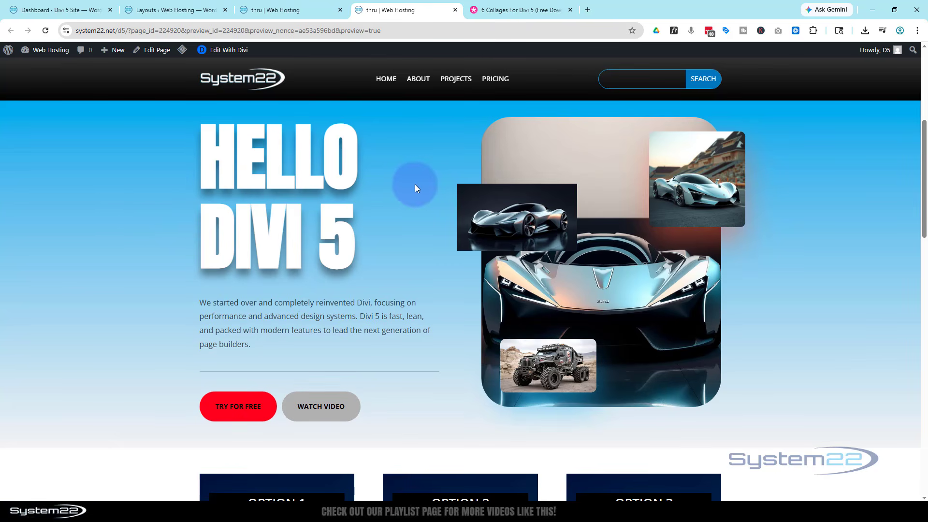
# Step: Return to the 6 Collages For Divi 5 post and examine its Preview section and table of contents
pyautogui.click(516, 10)
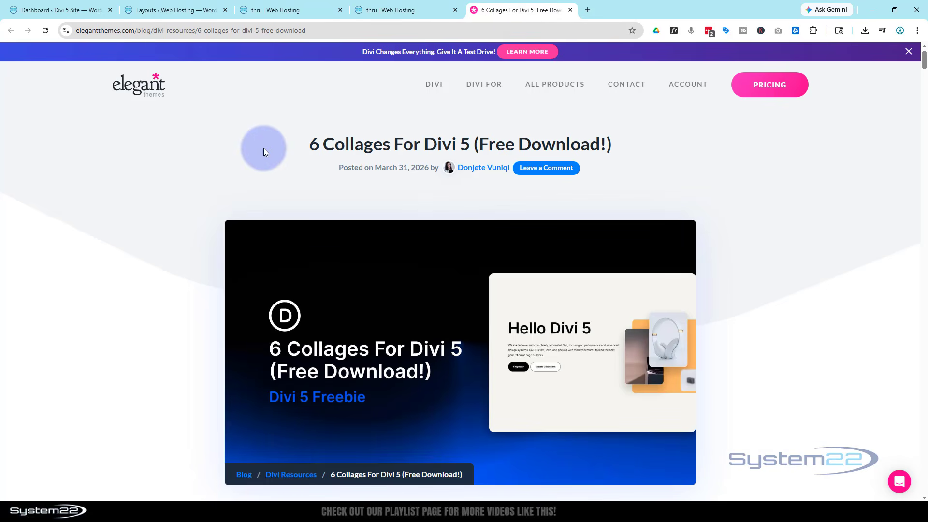
pyautogui.scroll(-8, 263, 147)
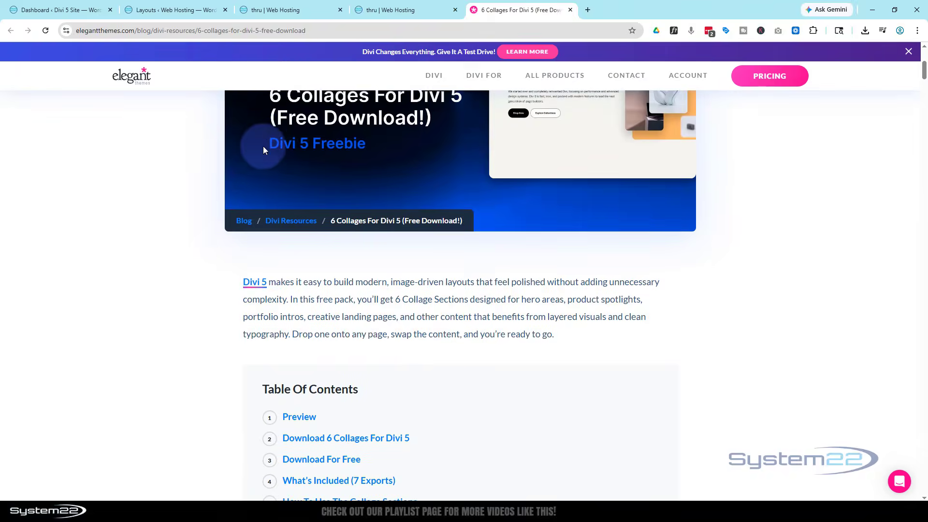
pyautogui.scroll(-2, 263, 146)
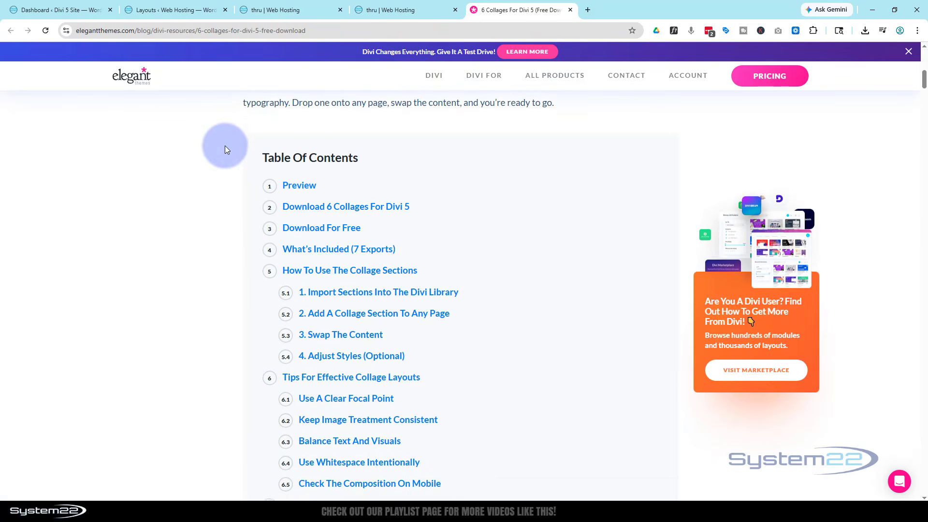
pyautogui.click(299, 189)
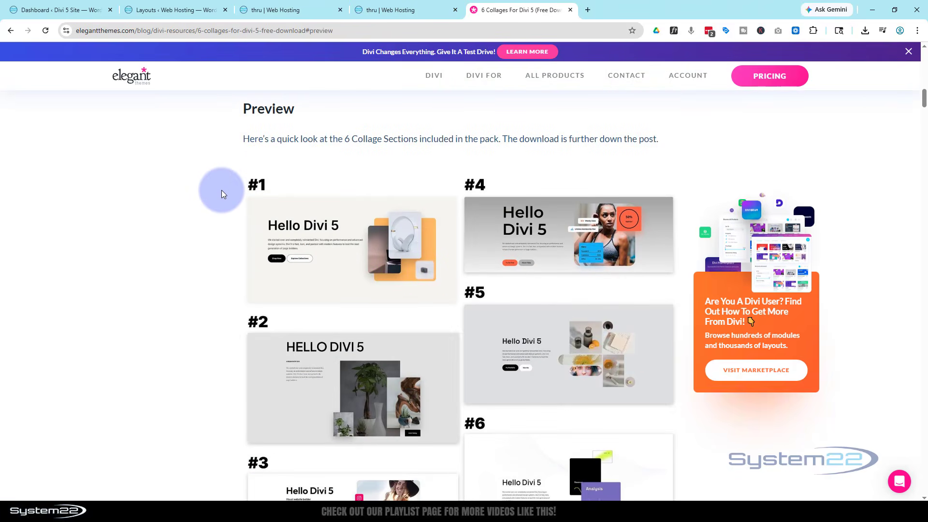
pyautogui.scroll(-2, 221, 189)
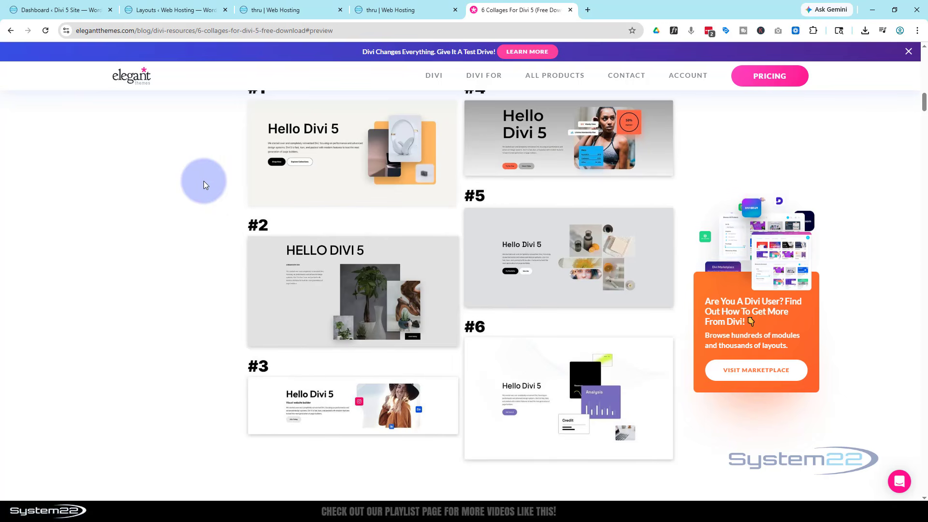
pyautogui.scroll(10, 204, 181)
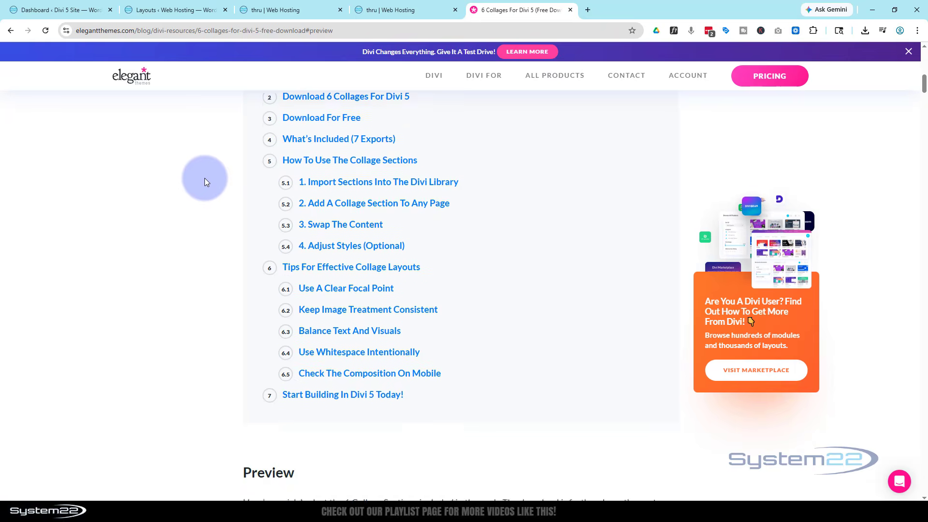
pyautogui.scroll(2, 204, 182)
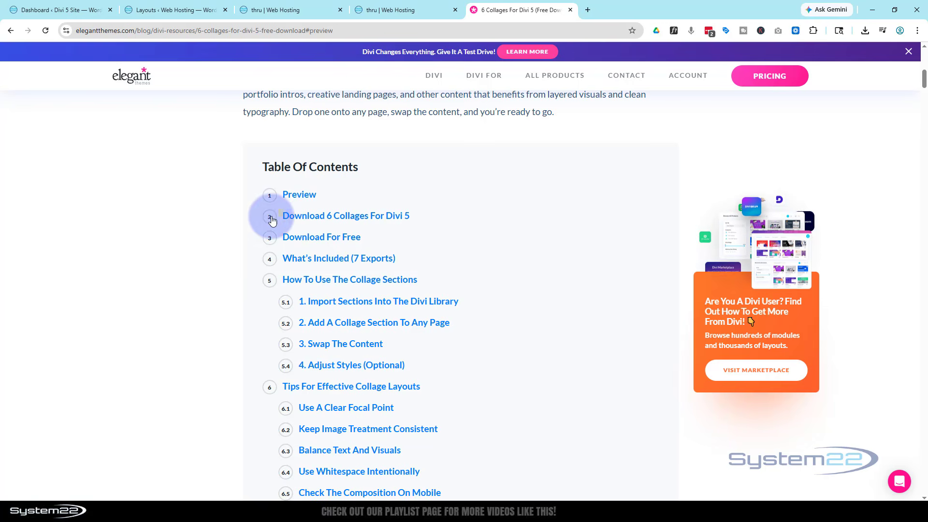
# Step: Go to the post's Download 6 Collages For Divi 5 section, then extract the divi-5-collage-sections archive in place and open its Styled folder
pyautogui.click(313, 217)
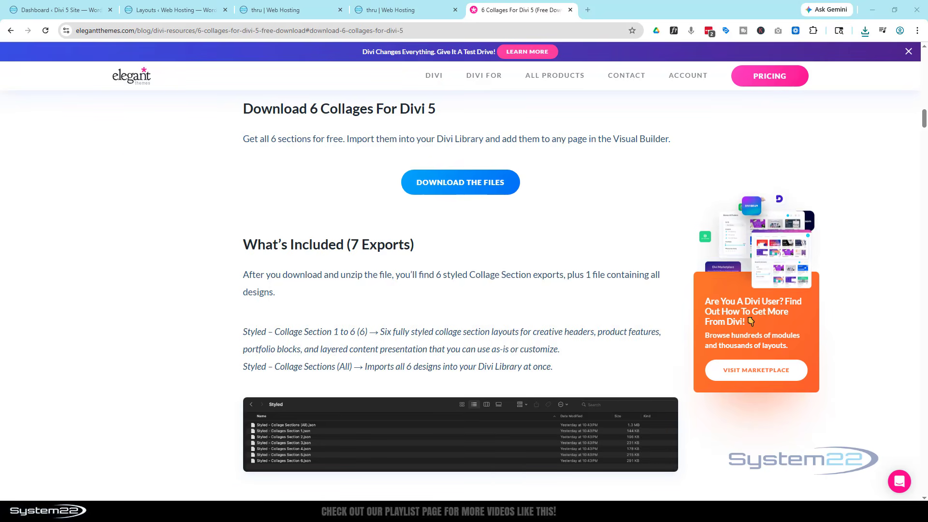
pyautogui.moveTo(0, 194); pyautogui.dragTo(146, 157)
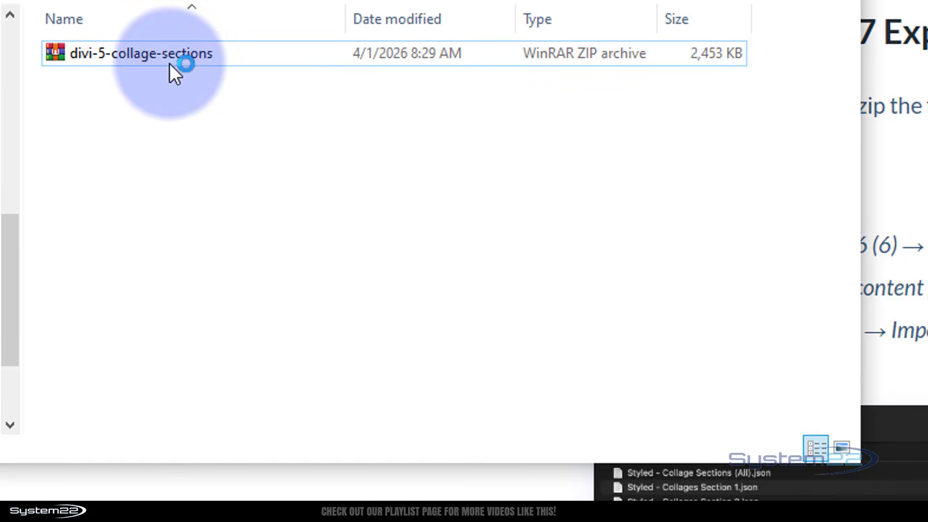
pyautogui.click(54, 54)
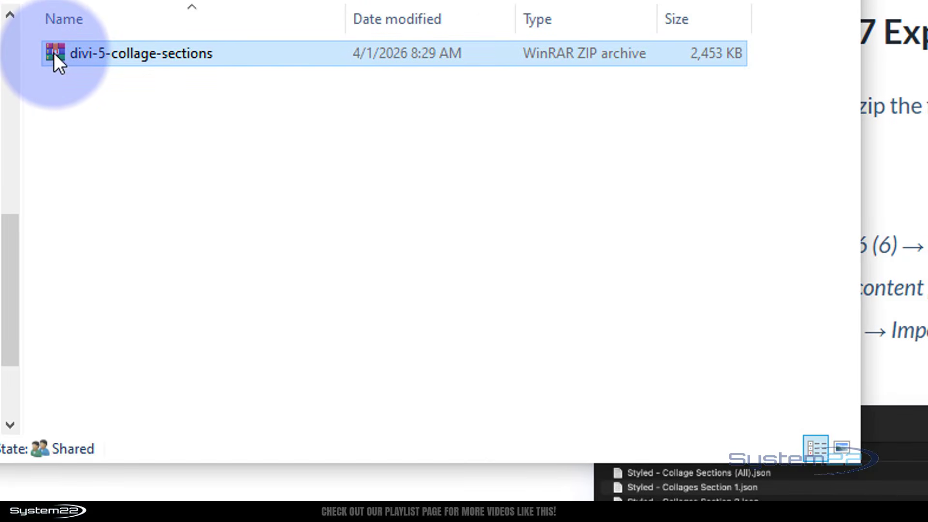
pyautogui.rightClick(54, 53)
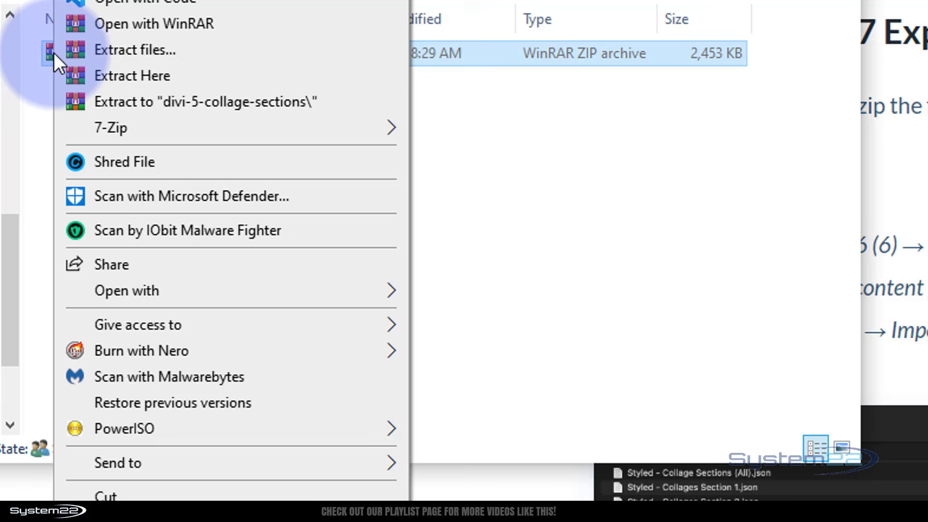
pyautogui.click(144, 75)
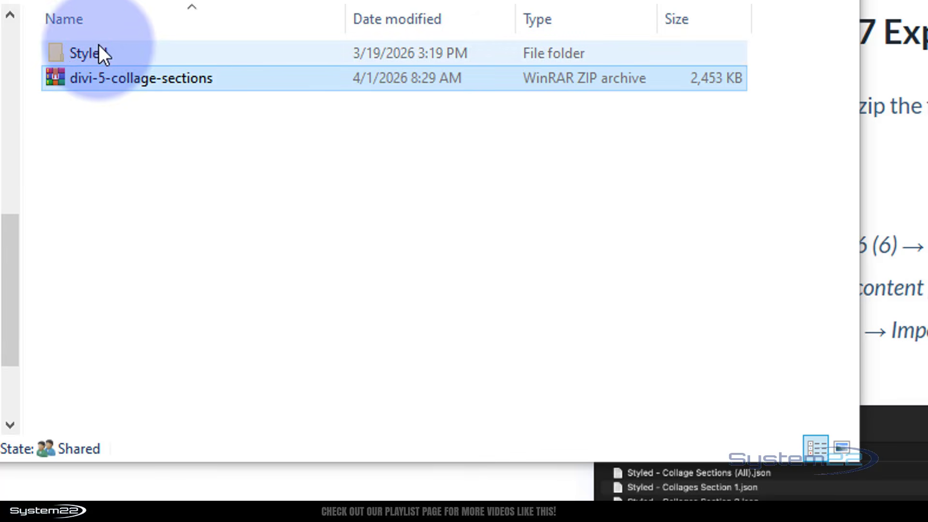
pyautogui.doubleClick(57, 49)
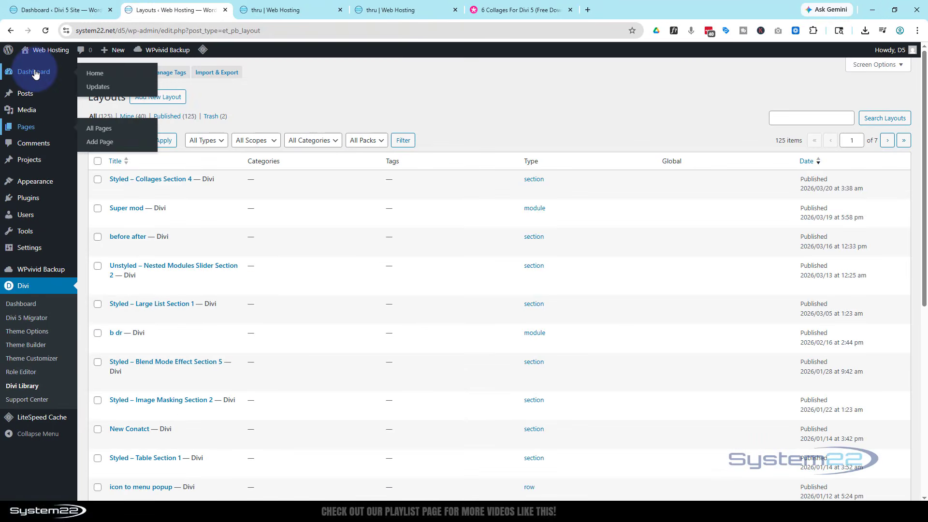
# Step: Open the Divi Library from the WordPress dashboard and trash the existing Styled – Collages Section 4 layout
pyautogui.click(35, 73)
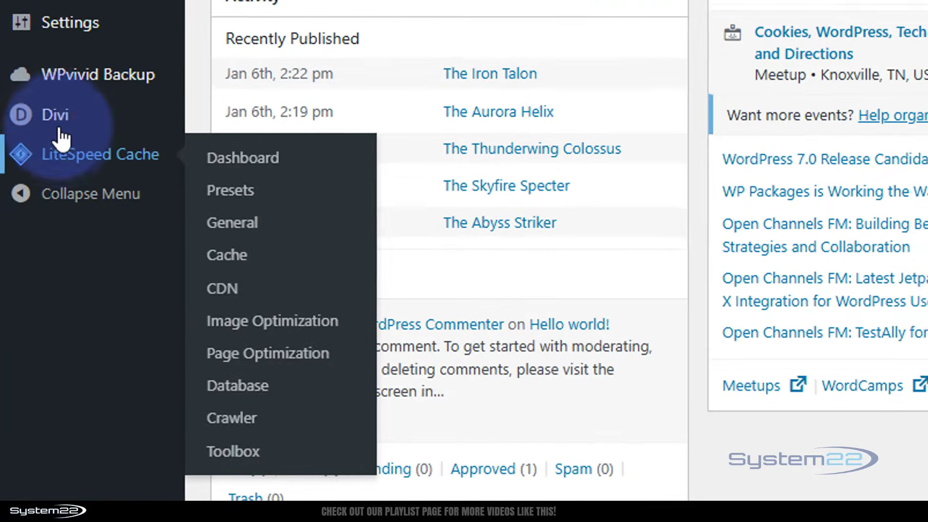
pyautogui.moveTo(24, 320)
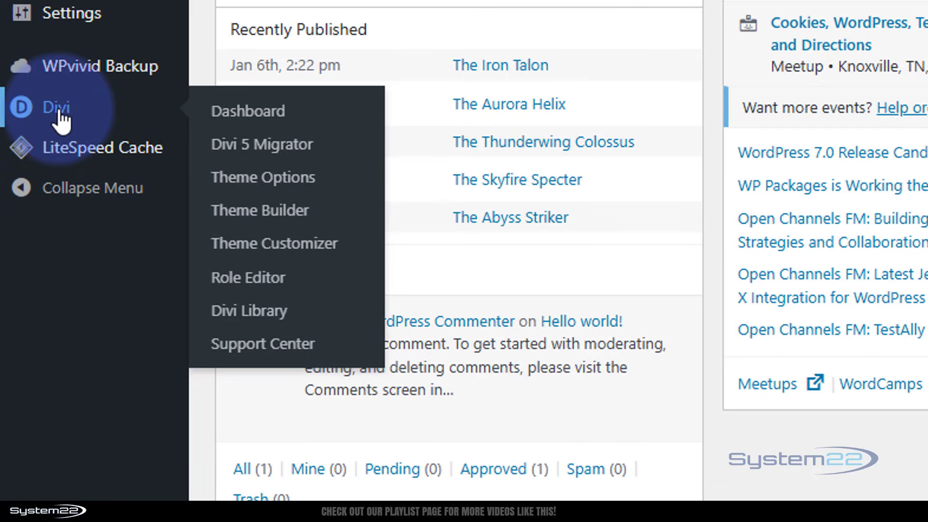
pyautogui.click(250, 310)
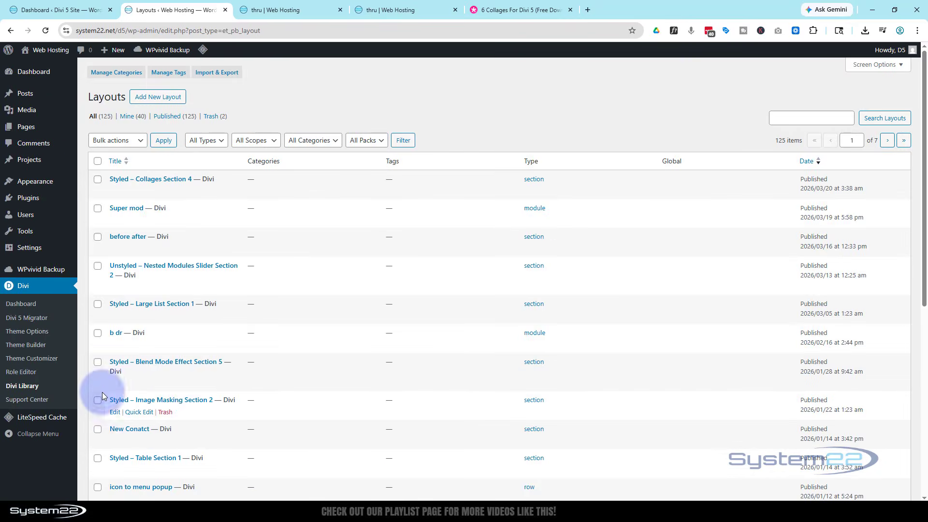
pyautogui.moveTo(129, 174)
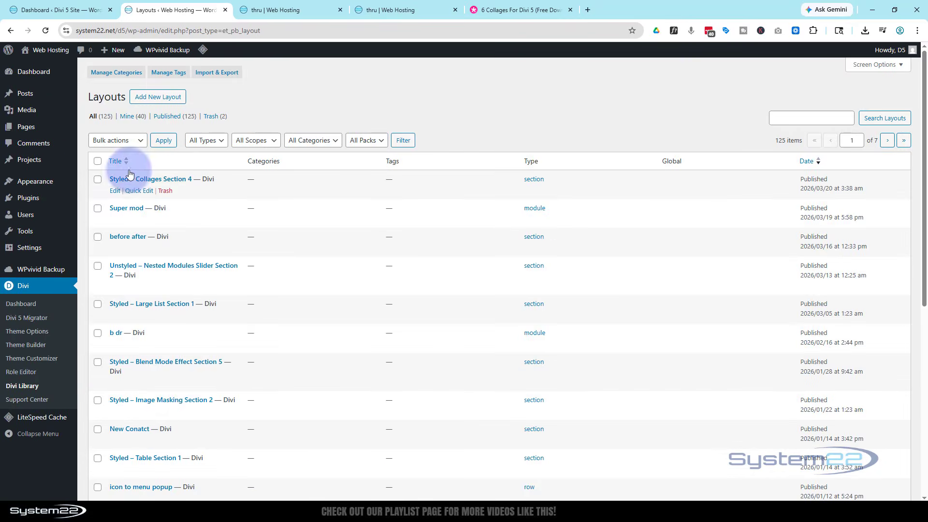
pyautogui.click(165, 190)
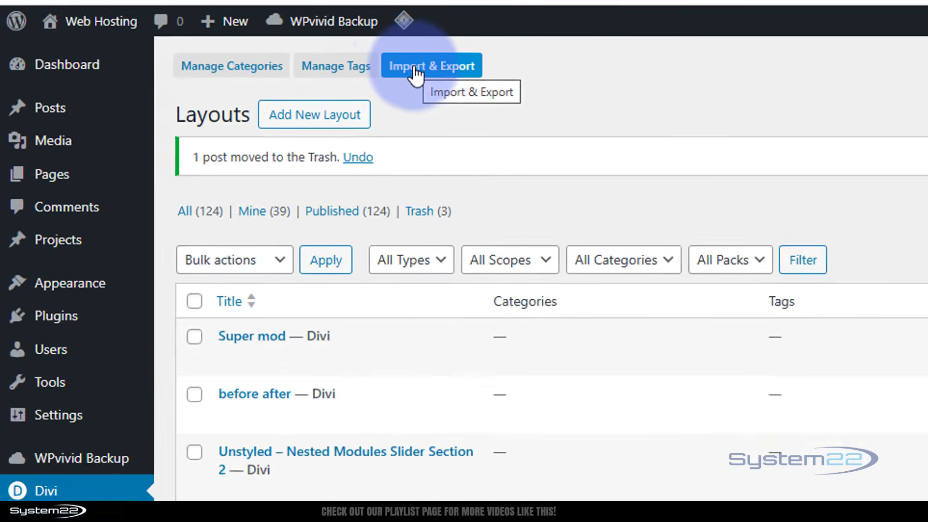
# Step: Import the Styled - Collages Section 4 JSON file into the Divi Library without importing presets
pyautogui.click(415, 70)
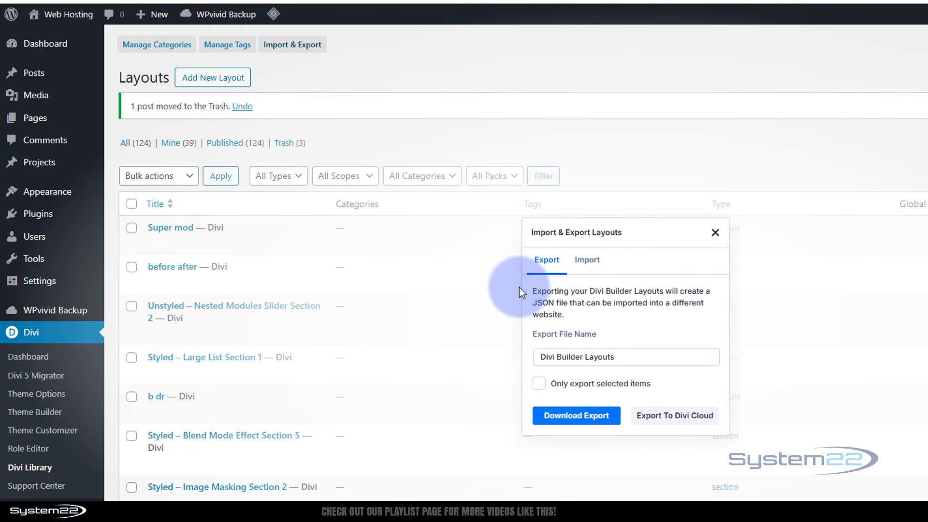
pyautogui.click(594, 266)
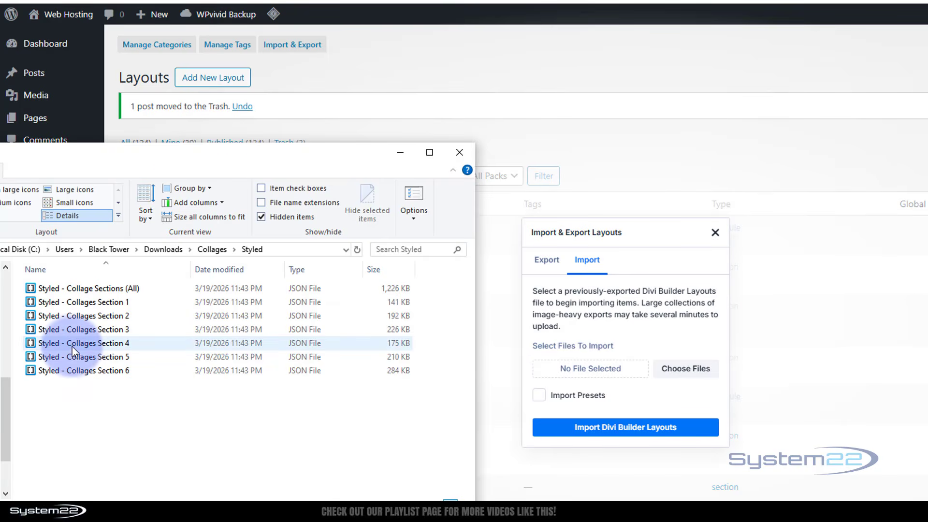
pyautogui.moveTo(71, 344); pyautogui.dragTo(595, 370)
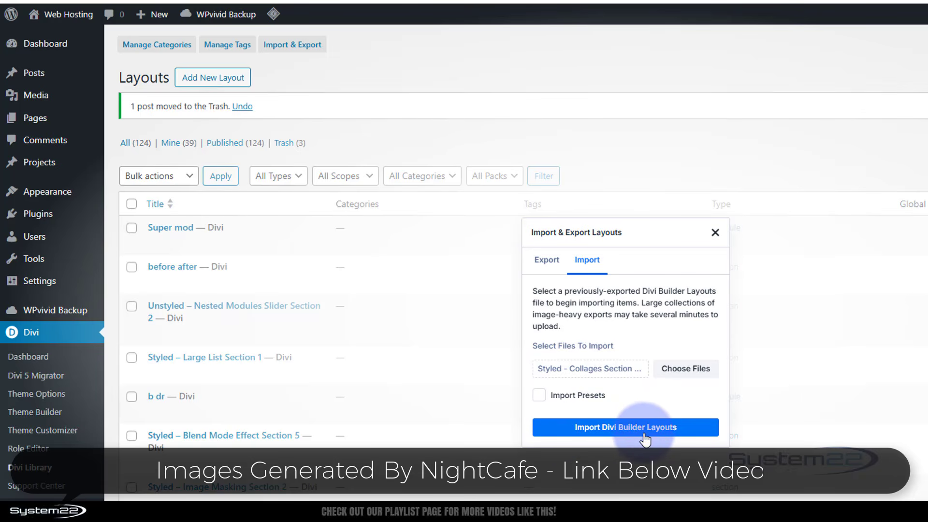
pyautogui.click(641, 431)
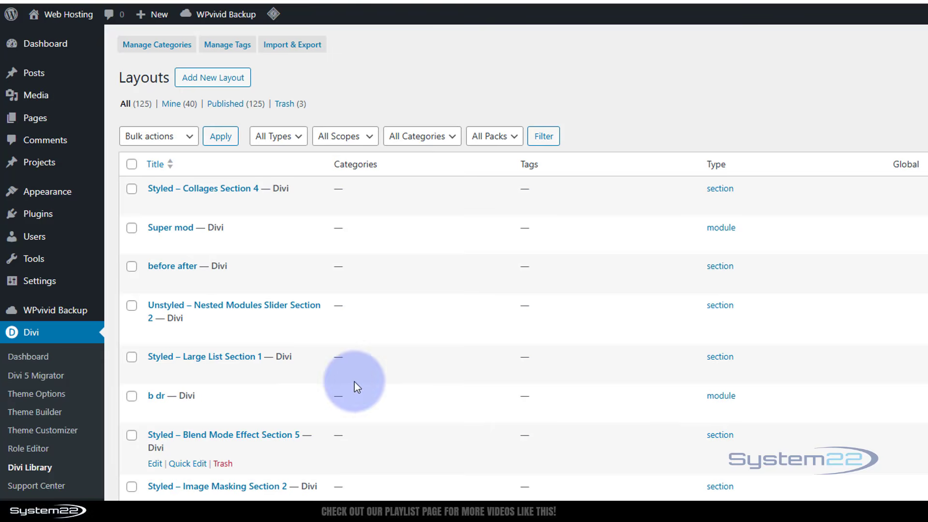
pyautogui.moveTo(210, 200)
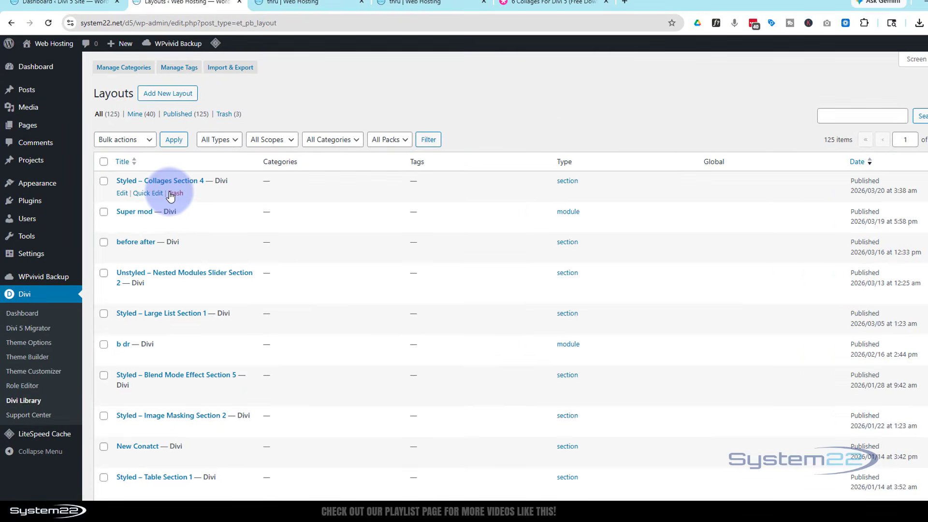
# Step: Create a new WordPress page in a separate browser tab and title it Collage
pyautogui.moveTo(109, 55)
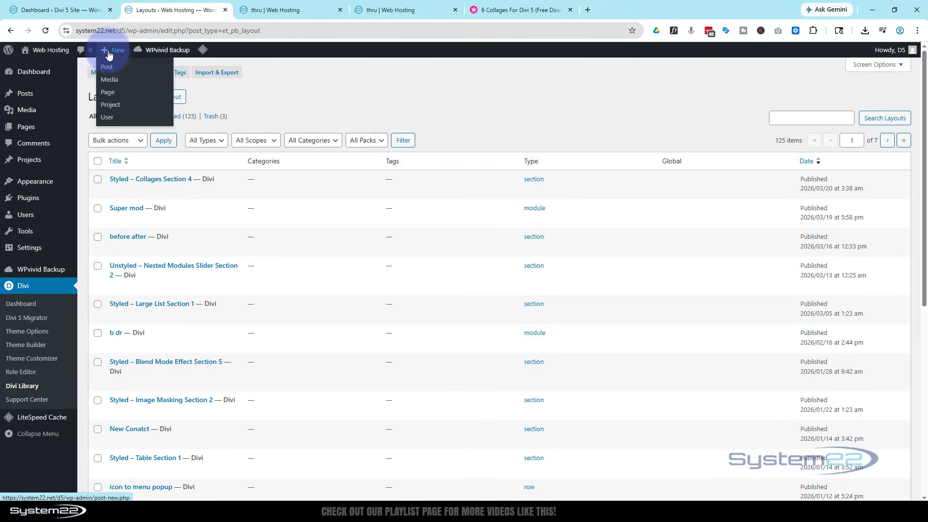
pyautogui.middleClick(109, 96)
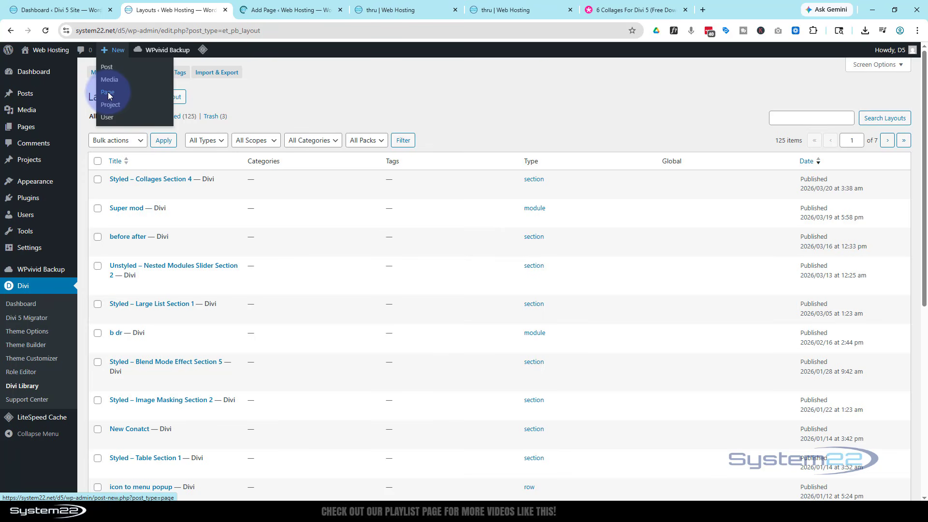
pyautogui.click(273, 10)
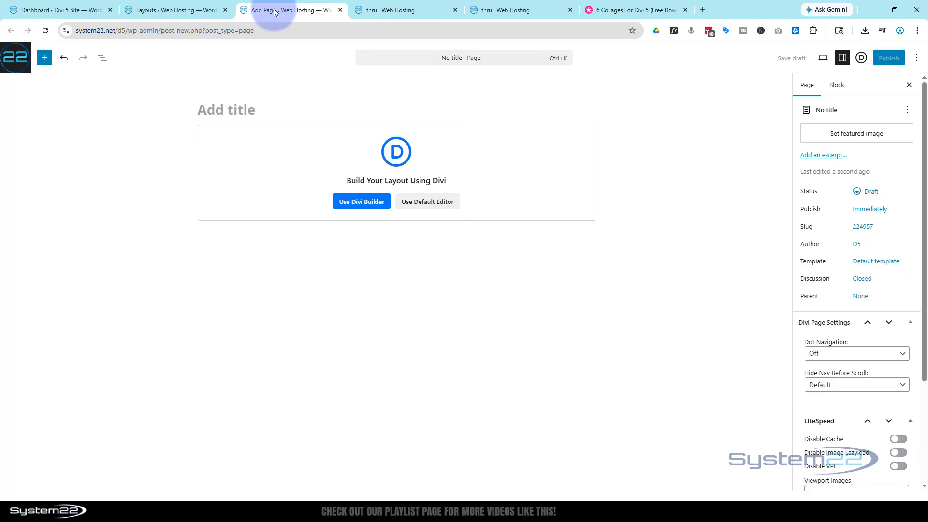
pyautogui.write('Collage')
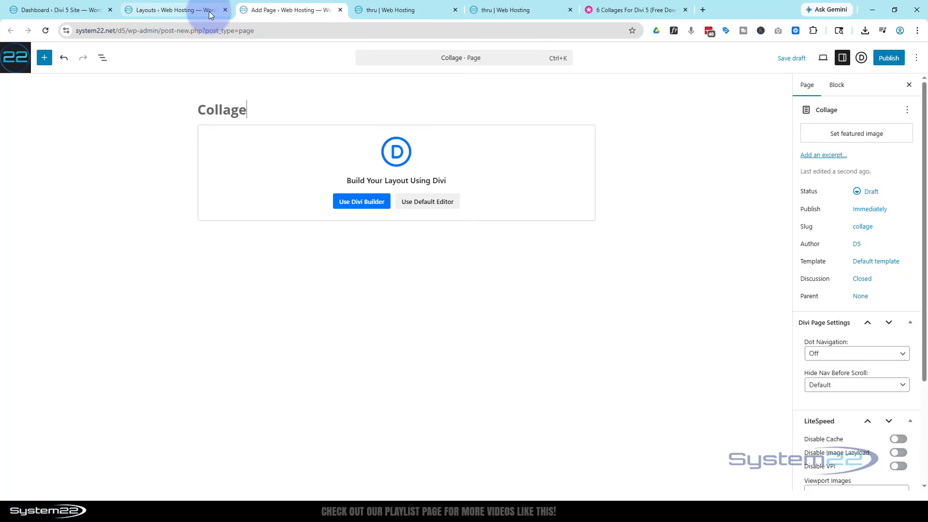
# Step: Check the Divi Library layouts and the finished example page's slider and collage sections, then return to the new Collage page
pyautogui.click(179, 12)
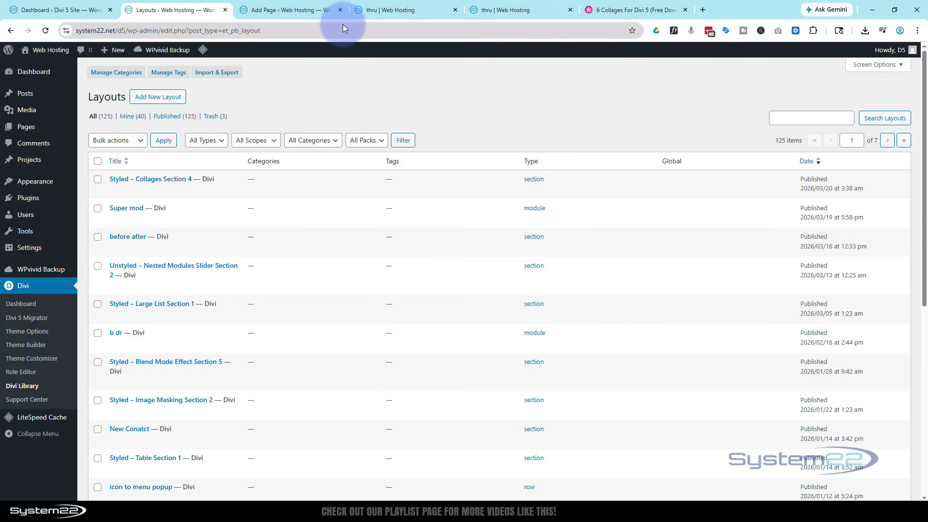
pyautogui.click(500, 10)
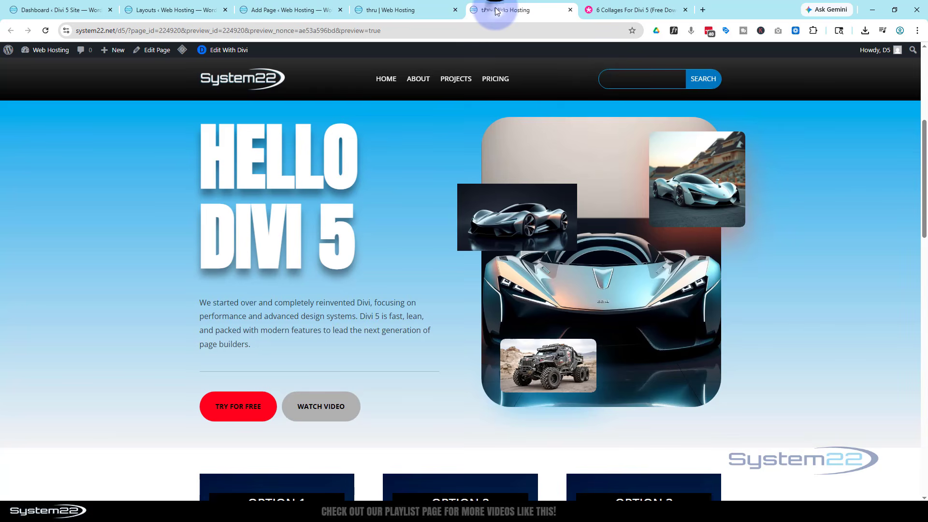
pyautogui.scroll(6, 416, 234)
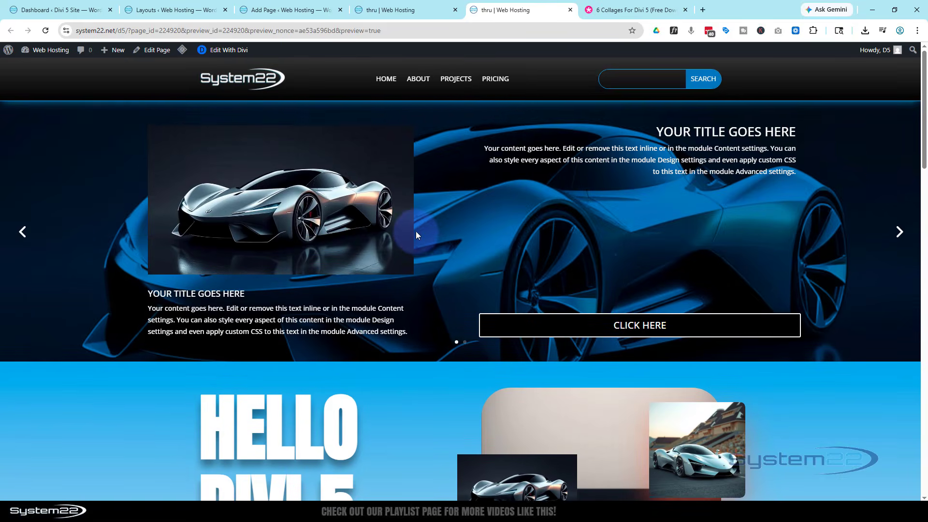
pyautogui.scroll(-7, 415, 230)
pyautogui.click(269, 11)
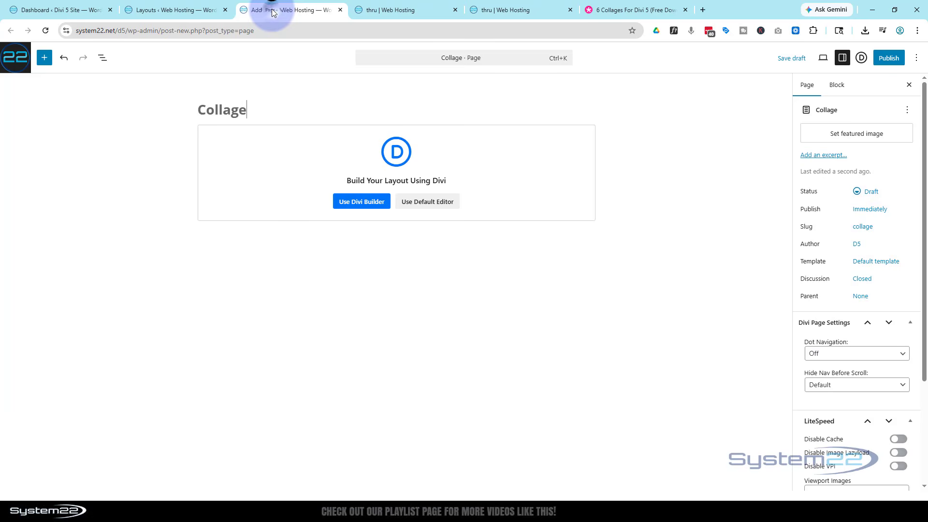
# Step: Build the page from scratch in Divi Builder with the library's Styled - Collages Section 4, deleting the empty section above it
pyautogui.click(360, 204)
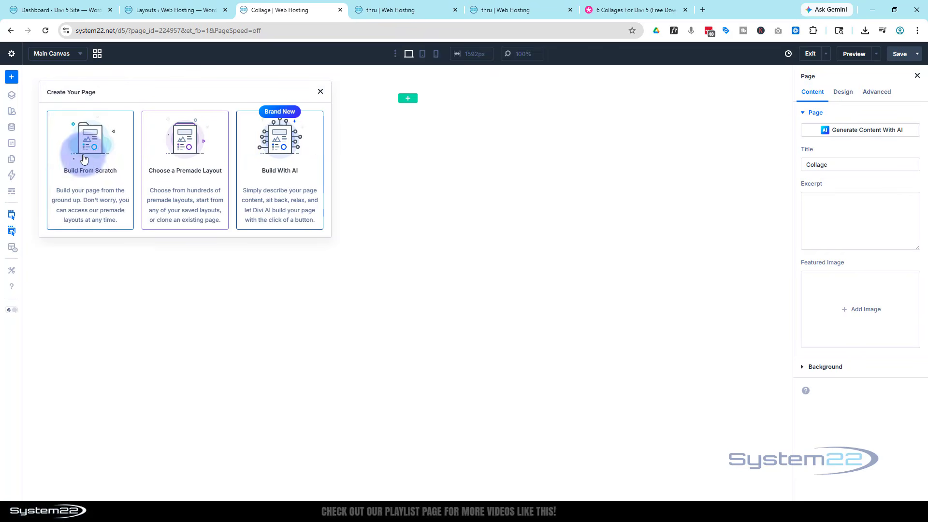
pyautogui.click(84, 159)
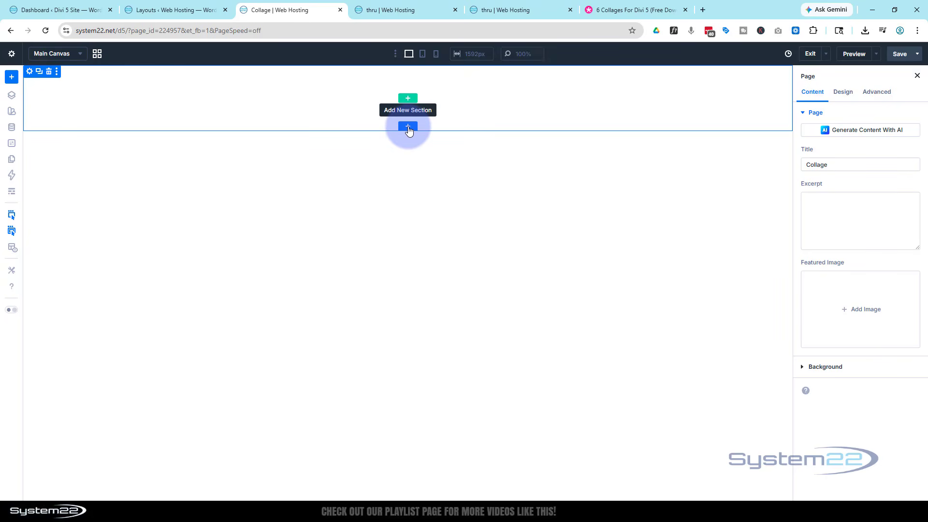
pyautogui.click(409, 128)
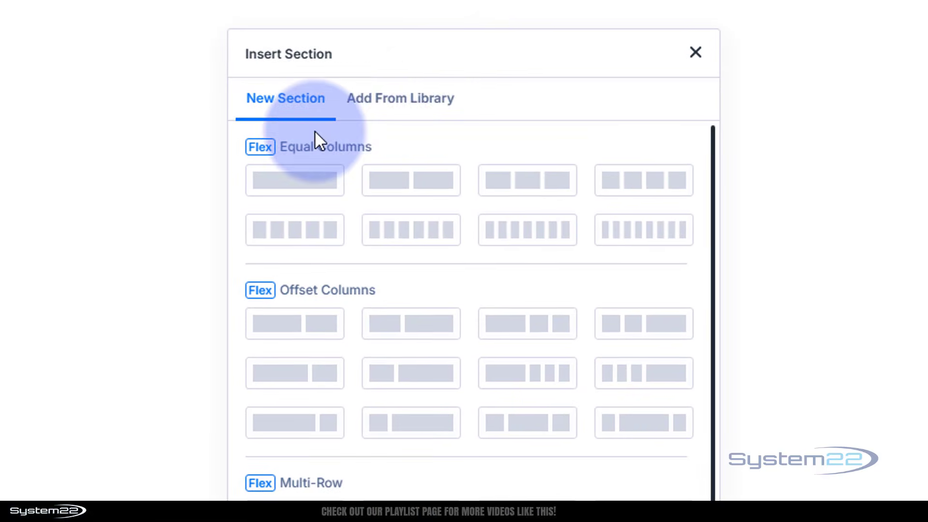
pyautogui.click(380, 107)
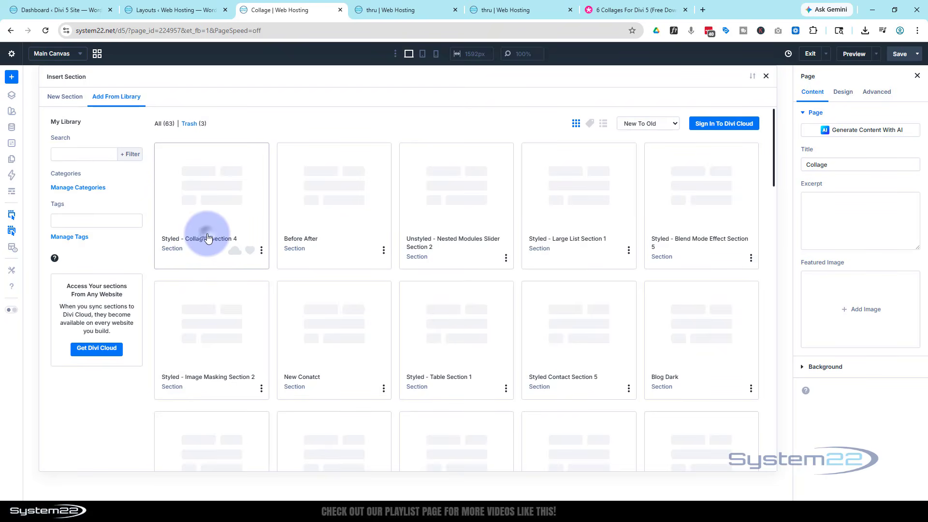
pyautogui.click(207, 237)
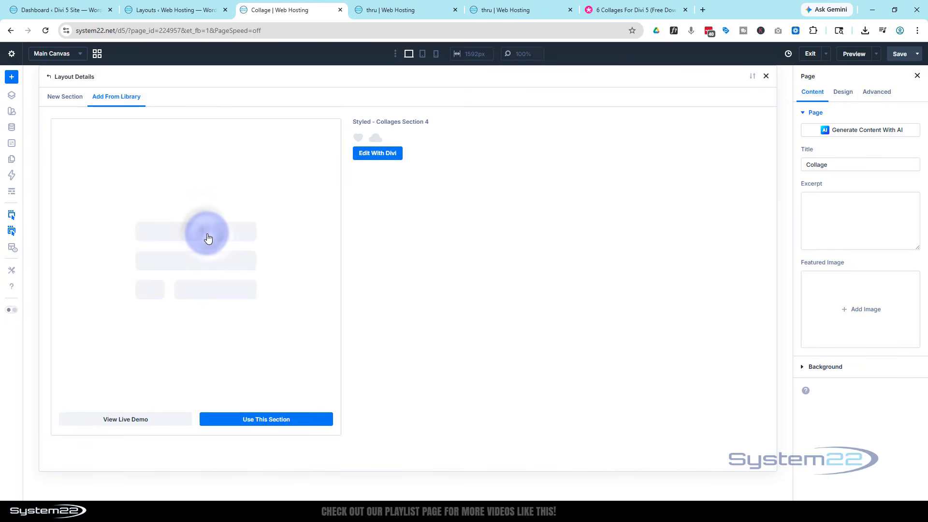
pyautogui.click(271, 420)
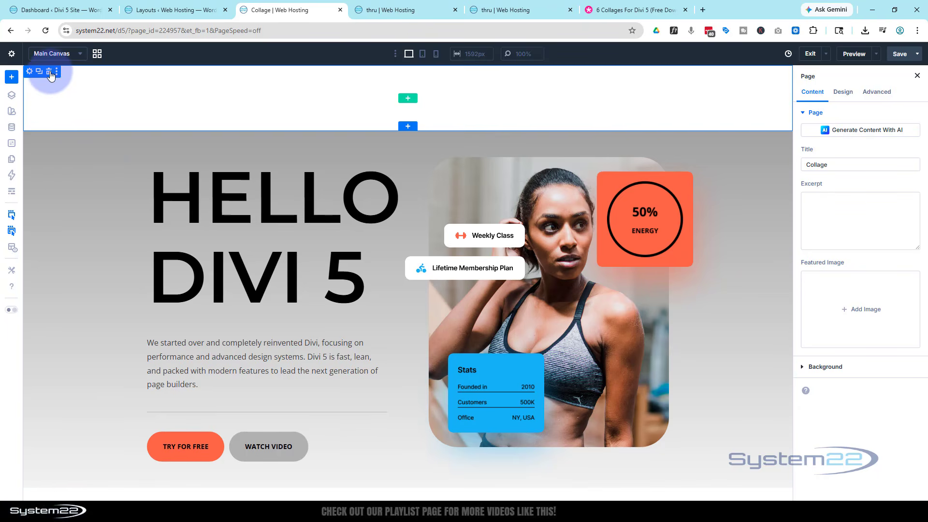
pyautogui.click(50, 73)
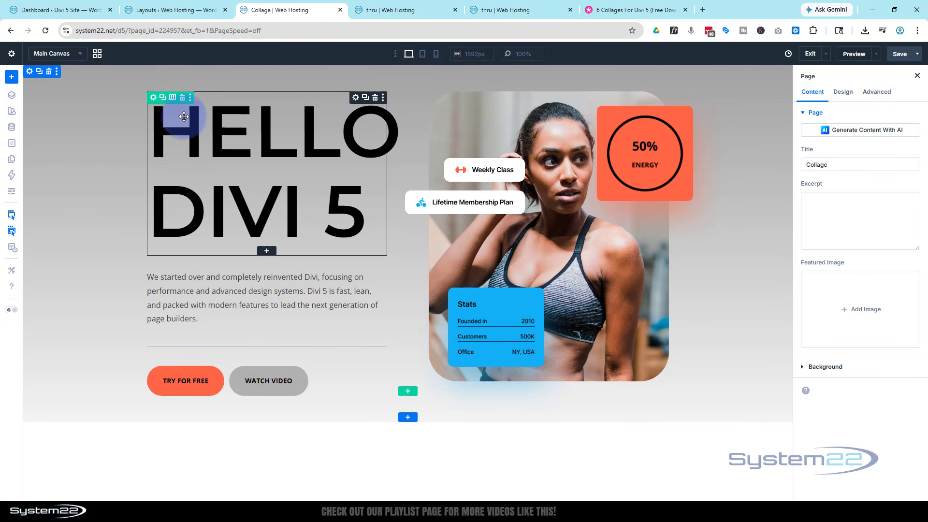
# Step: Replace the main heading's text with "Latest Models"
pyautogui.click(355, 99)
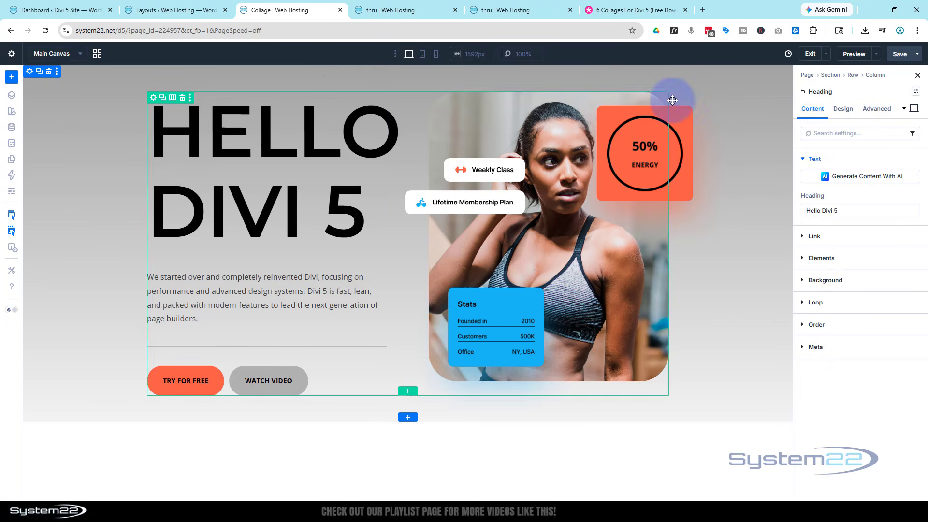
pyautogui.moveTo(847, 210); pyautogui.dragTo(802, 213)
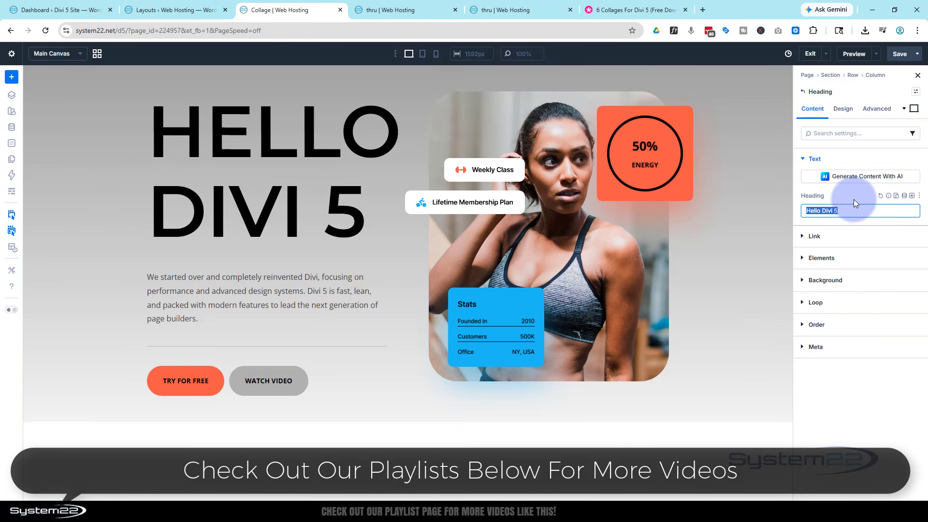
pyautogui.write('Late')
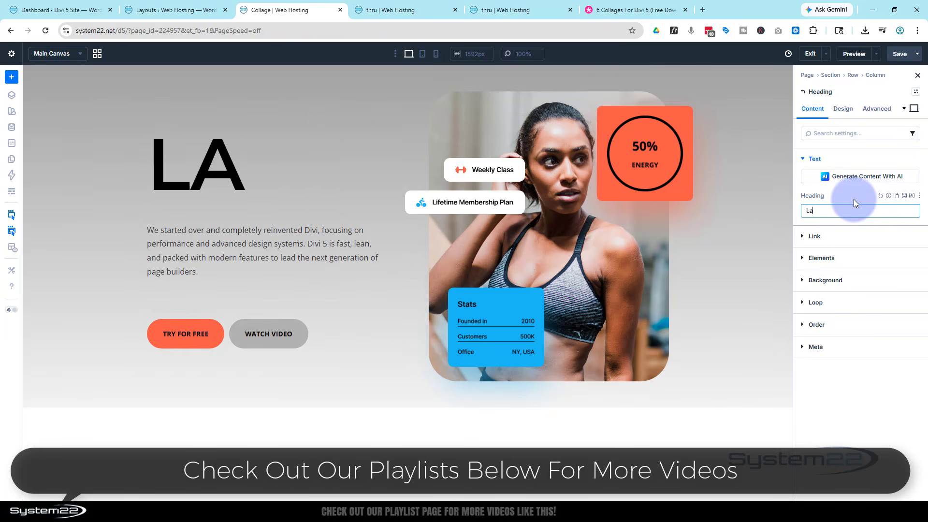
pyautogui.write('st Models')
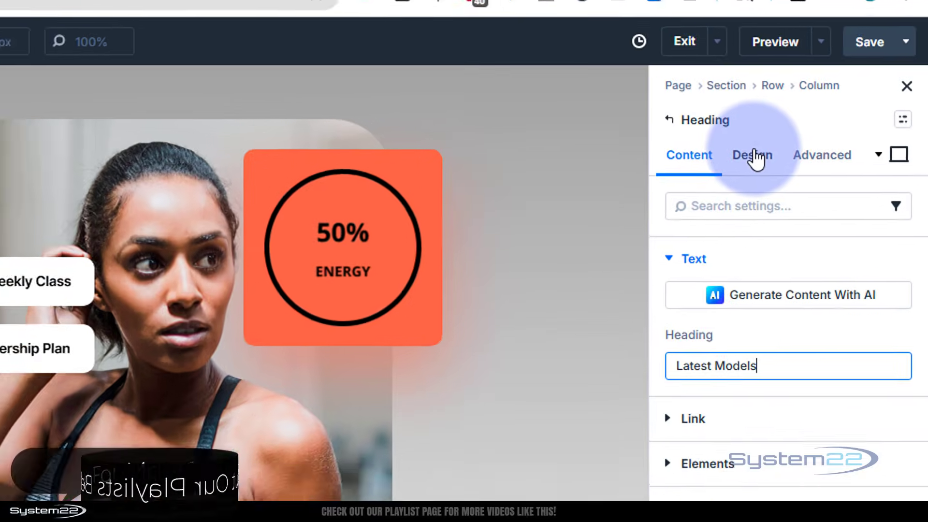
# Step: Set the main heading's level to H2 and its font to Anton
pyautogui.click(844, 108)
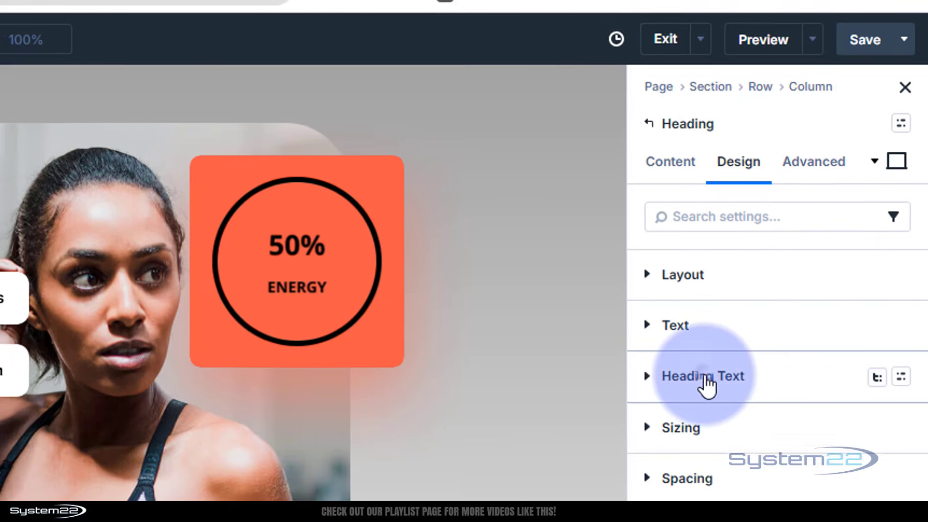
pyautogui.click(703, 379)
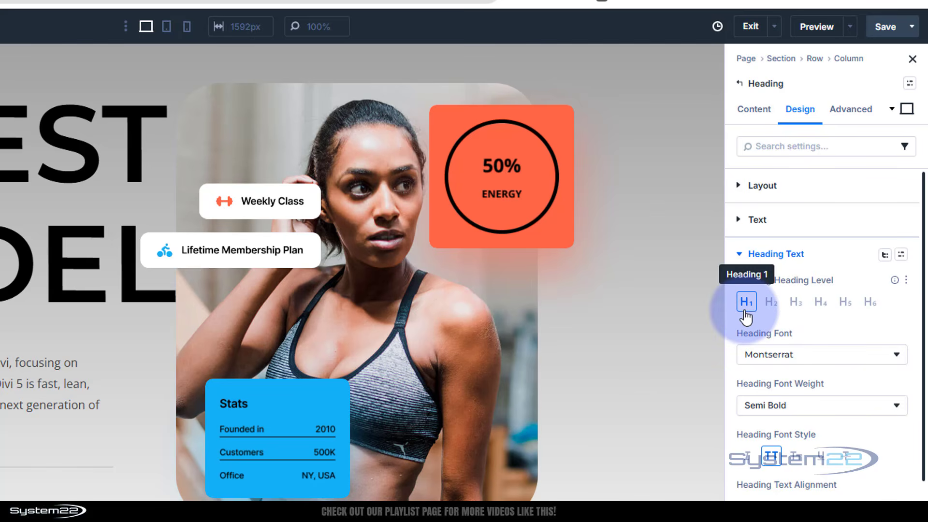
pyautogui.click(772, 303)
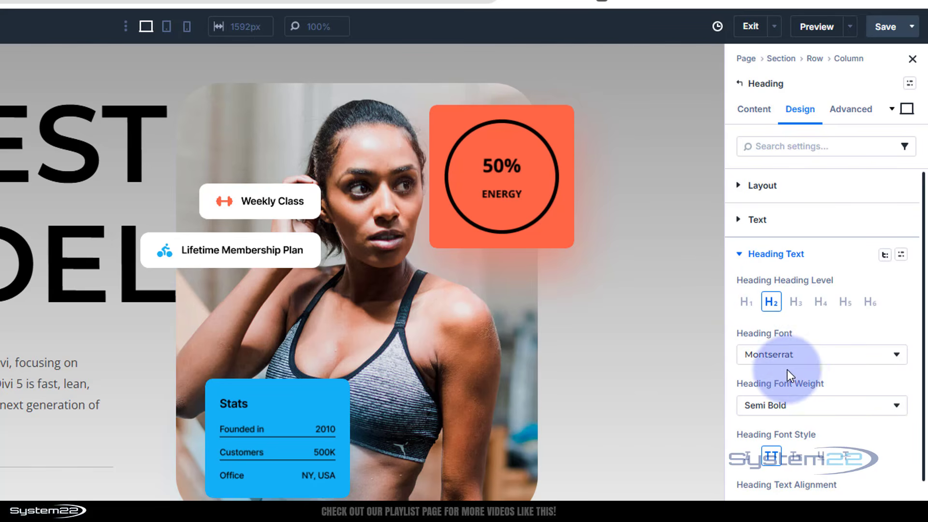
pyautogui.click(805, 360)
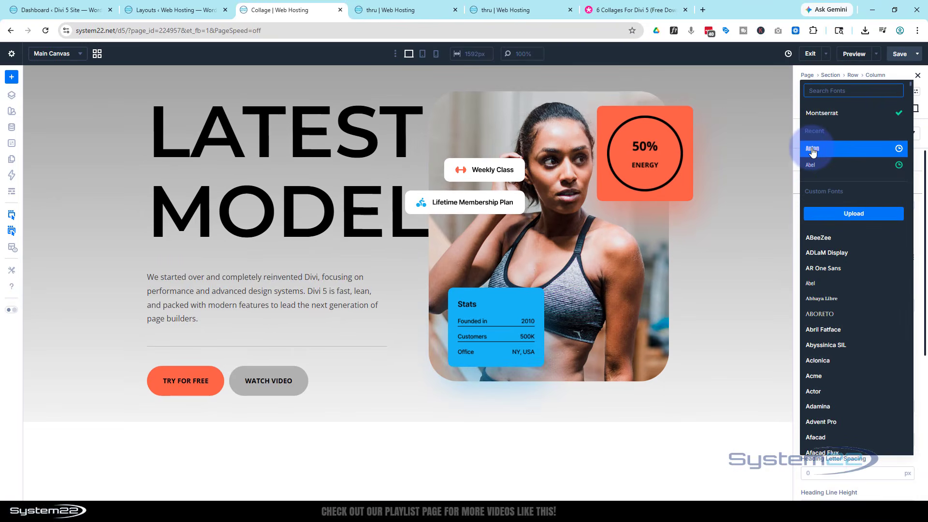
pyautogui.click(812, 151)
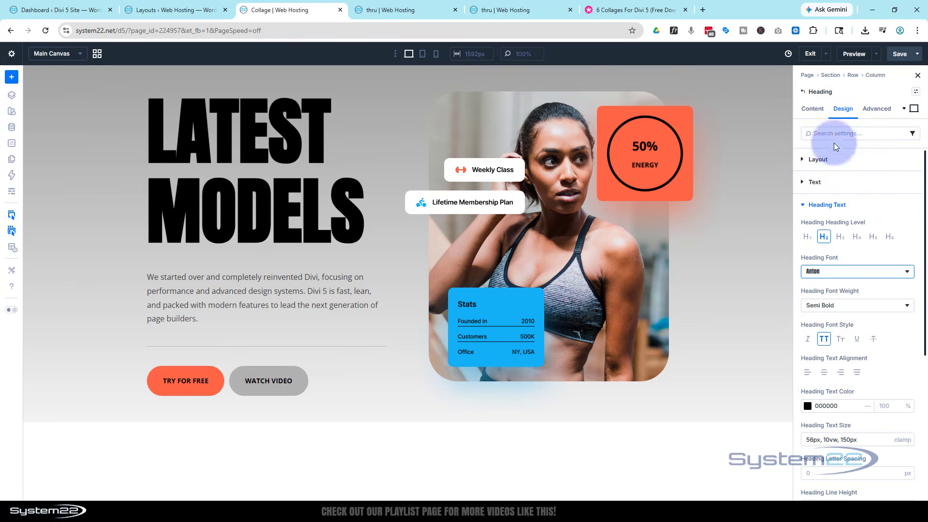
# Step: Color the heading text white (FFFFFF) and give it the first preset text shadow
pyautogui.click(809, 407)
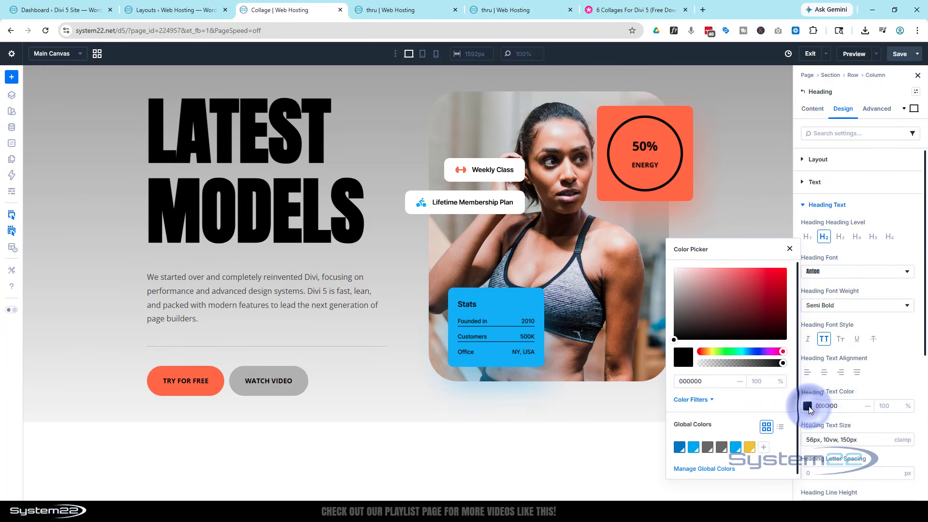
pyautogui.moveTo(722, 290); pyautogui.dragTo(666, 266)
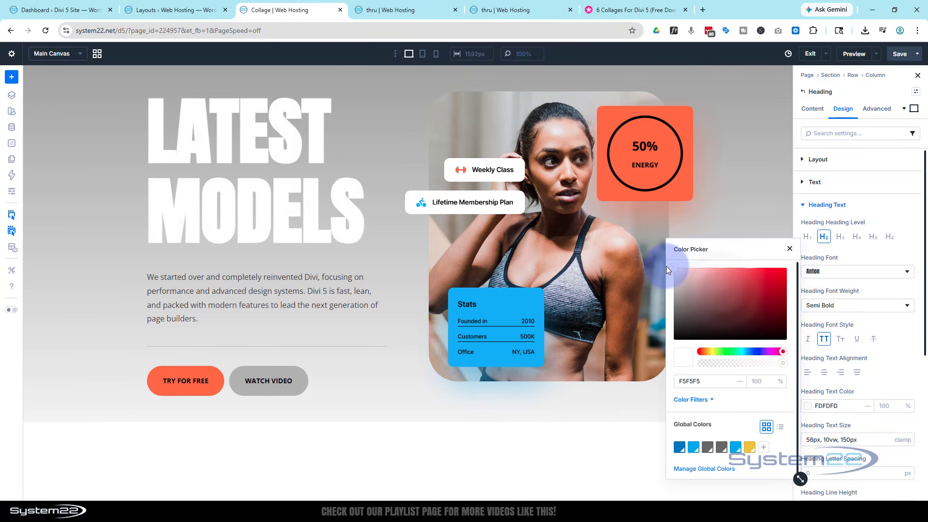
pyautogui.click(887, 371)
pyautogui.scroll(-4, 884, 364)
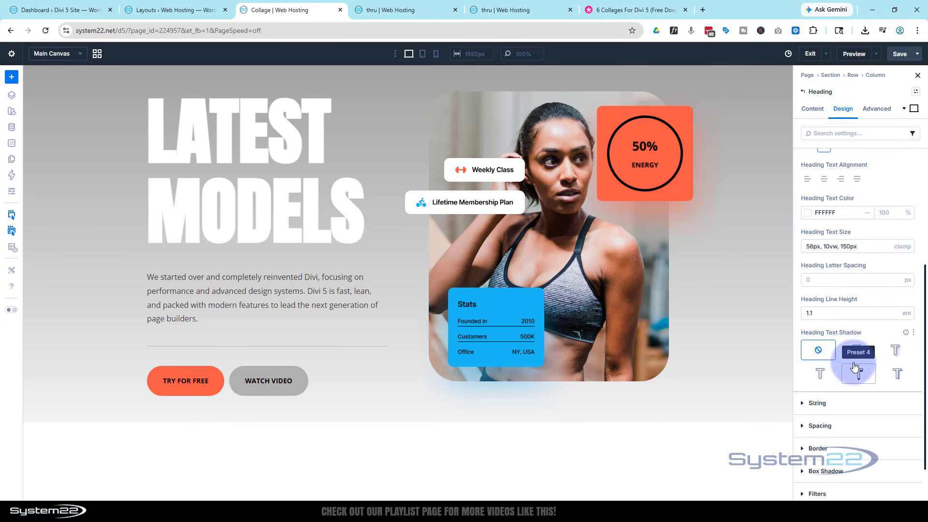
pyautogui.click(857, 351)
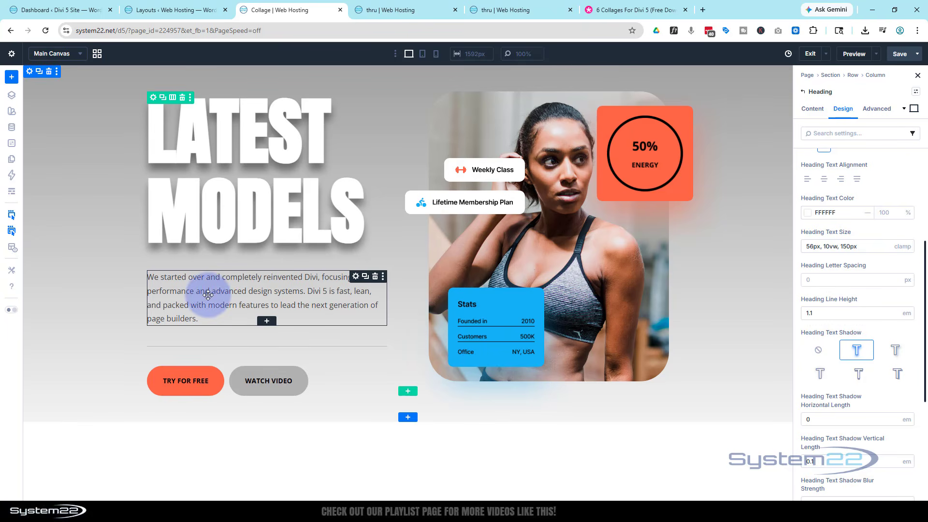
# Step: Examine the body content and text design settings of the paragraph below the heading
pyautogui.click(356, 279)
pyautogui.click(810, 109)
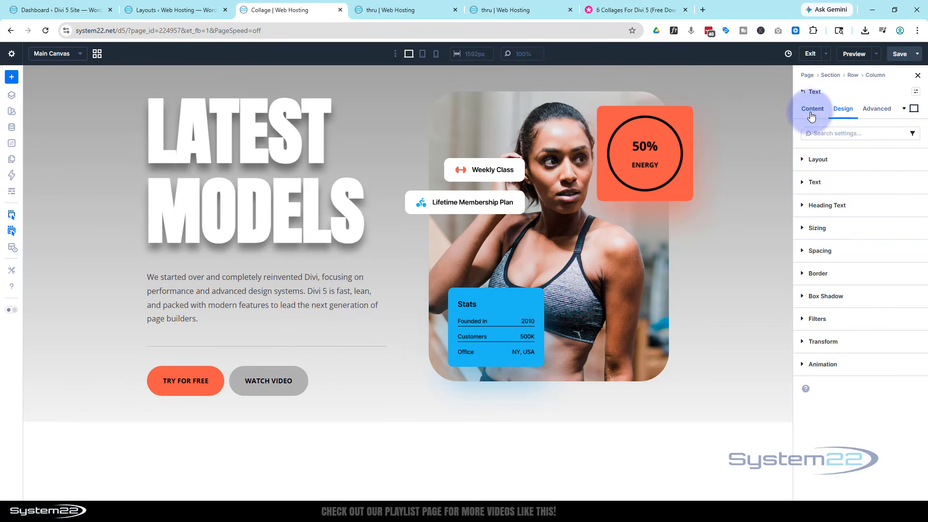
pyautogui.click(825, 155)
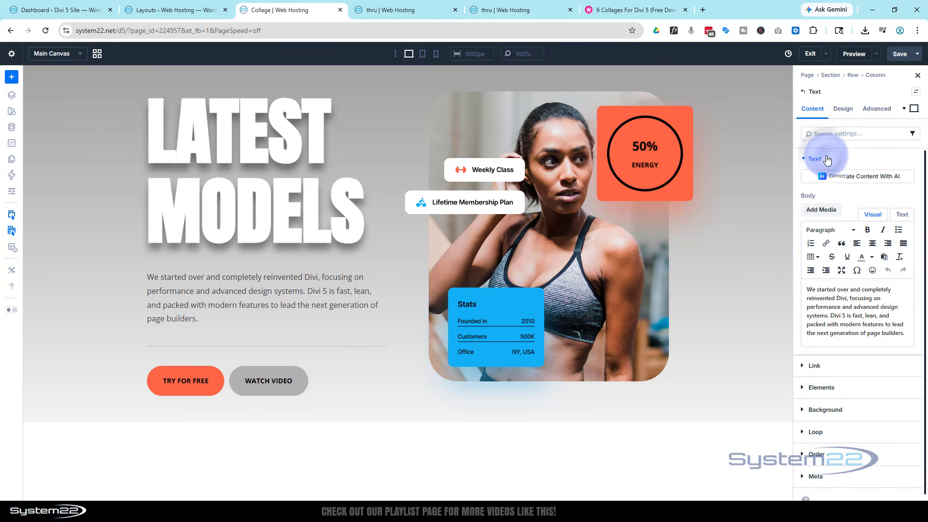
pyautogui.click(906, 333)
pyautogui.moveTo(905, 333); pyautogui.dragTo(803, 283)
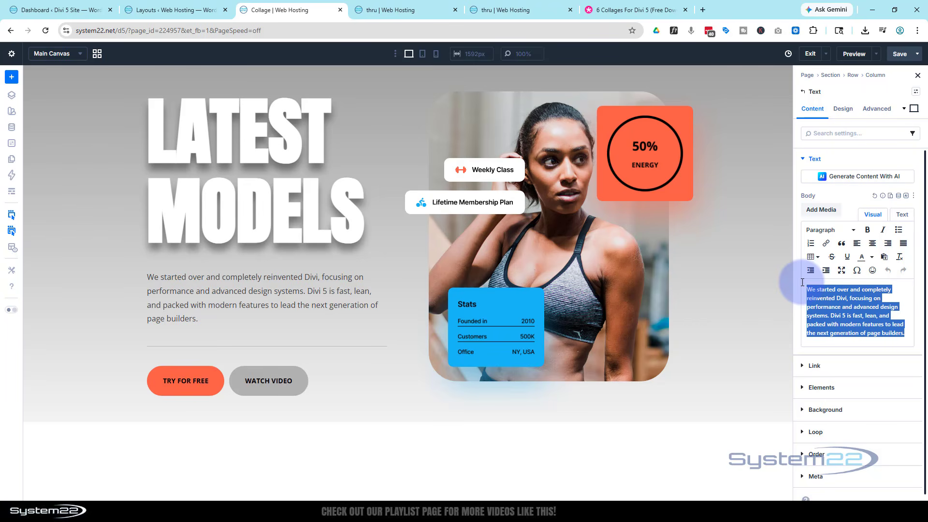
pyautogui.click(846, 109)
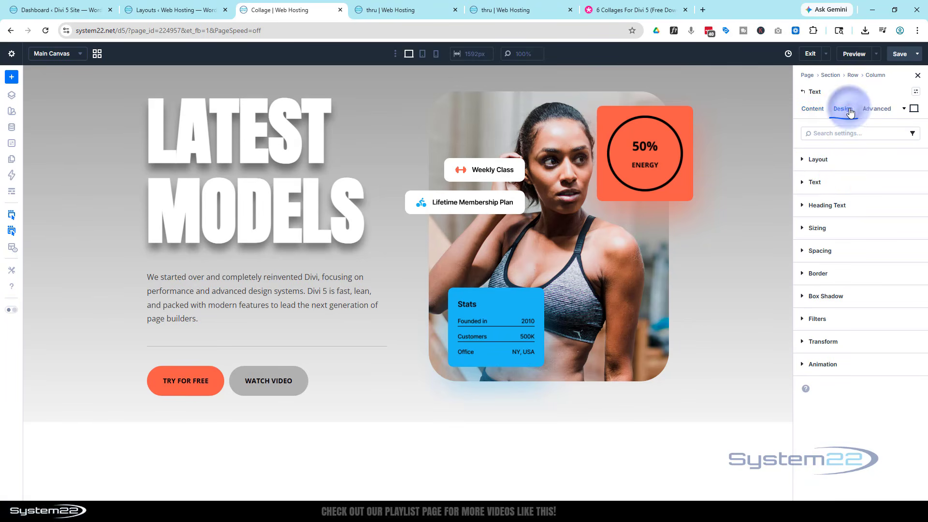
pyautogui.click(855, 183)
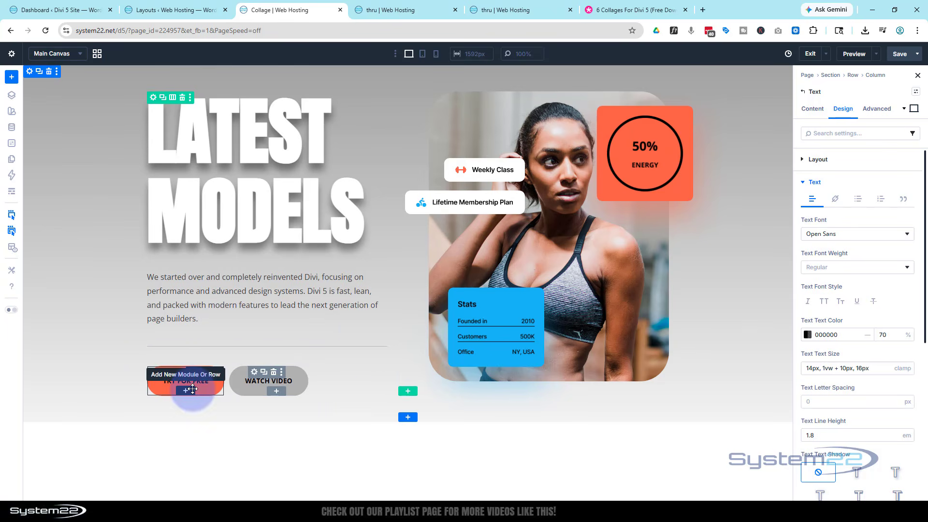
# Step: Change the orange "Try for Free" button's text to "Test Drive"
pyautogui.click(164, 386)
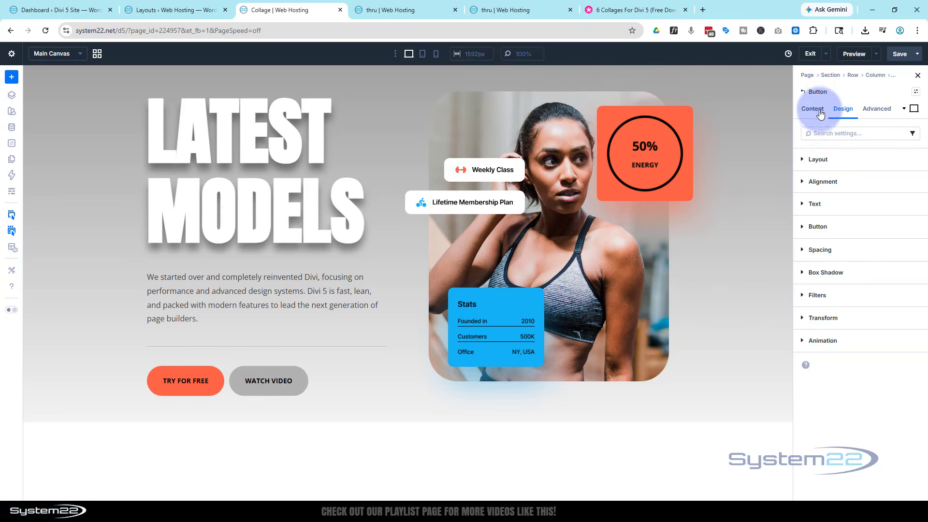
pyautogui.click(820, 112)
pyautogui.click(816, 160)
pyautogui.click(840, 209)
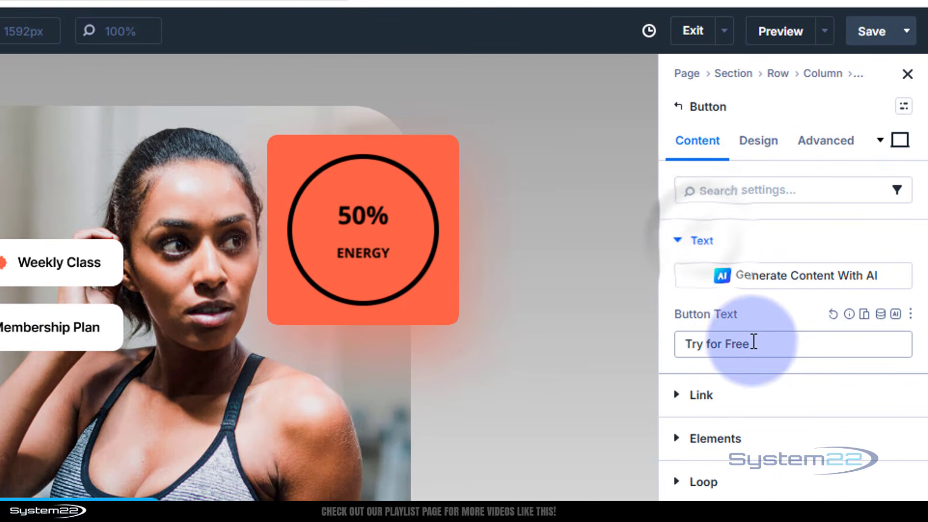
pyautogui.moveTo(754, 342); pyautogui.dragTo(674, 346)
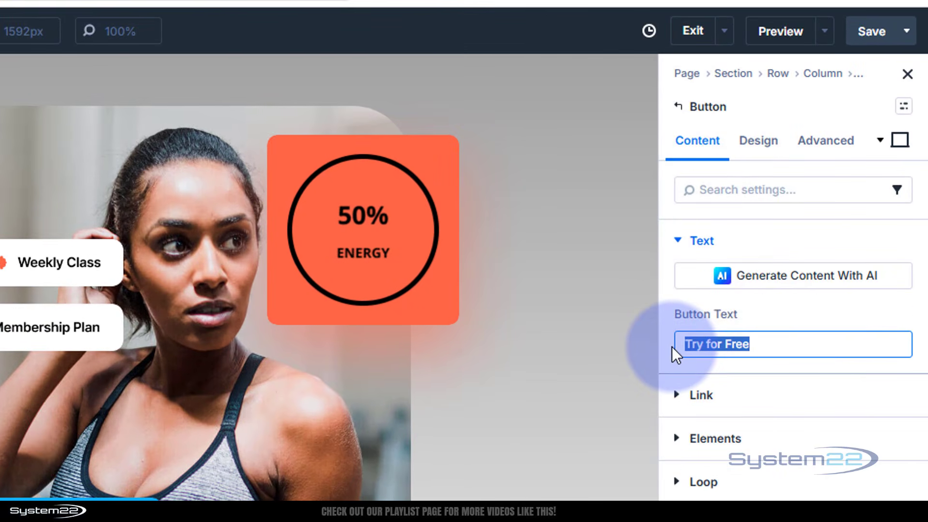
pyautogui.write('Test ')
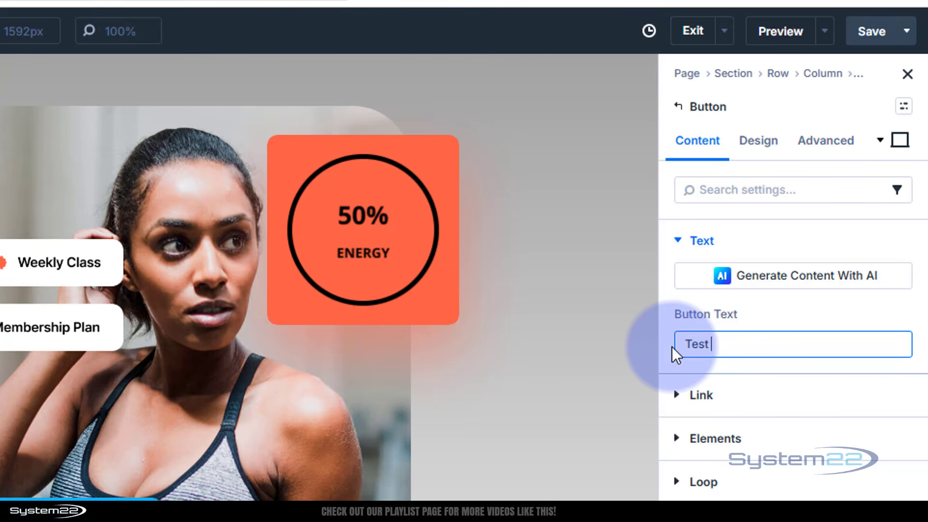
pyautogui.write('Drive')
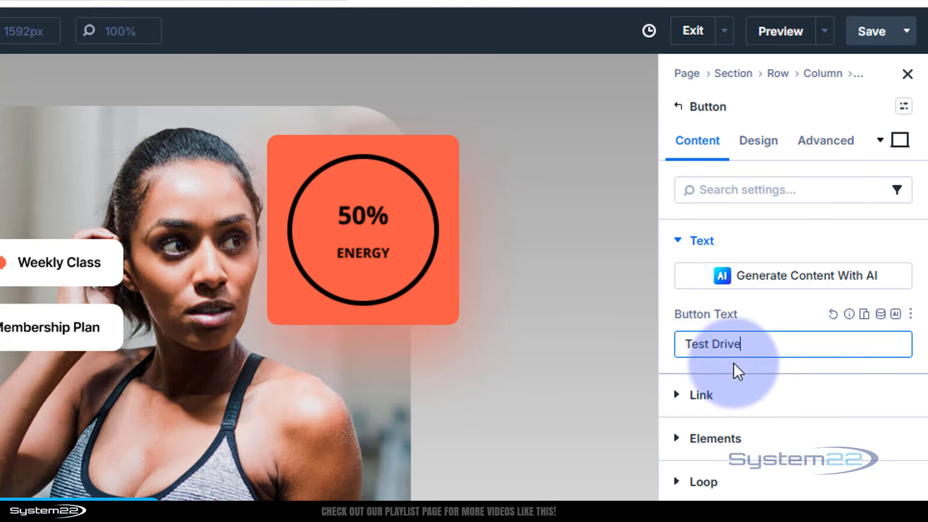
# Step: Examine the Test Drive button's link URL and link target options
pyautogui.click(706, 393)
pyautogui.click(713, 346)
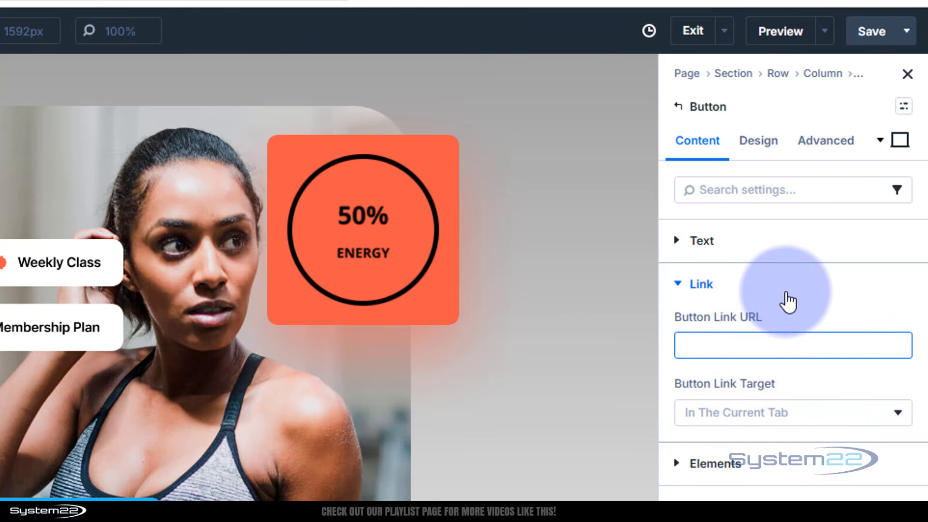
pyautogui.click(737, 426)
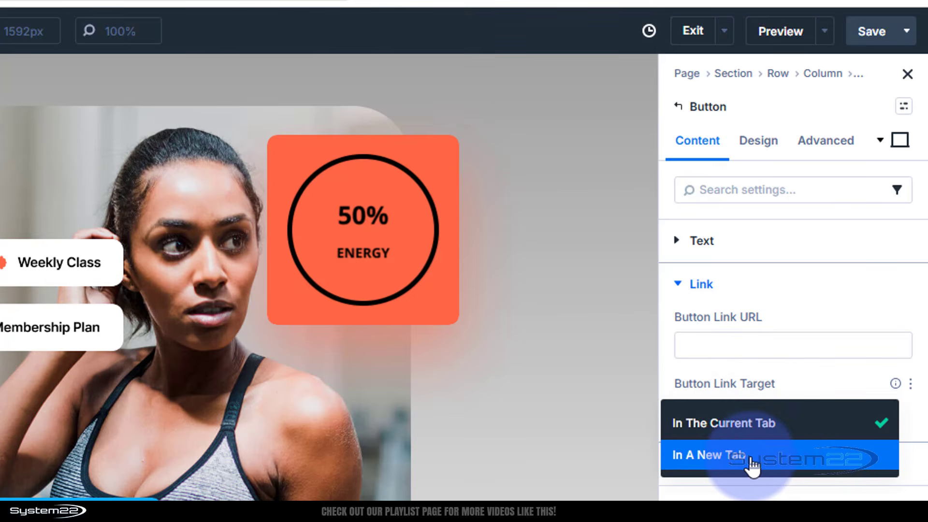
pyautogui.click(801, 382)
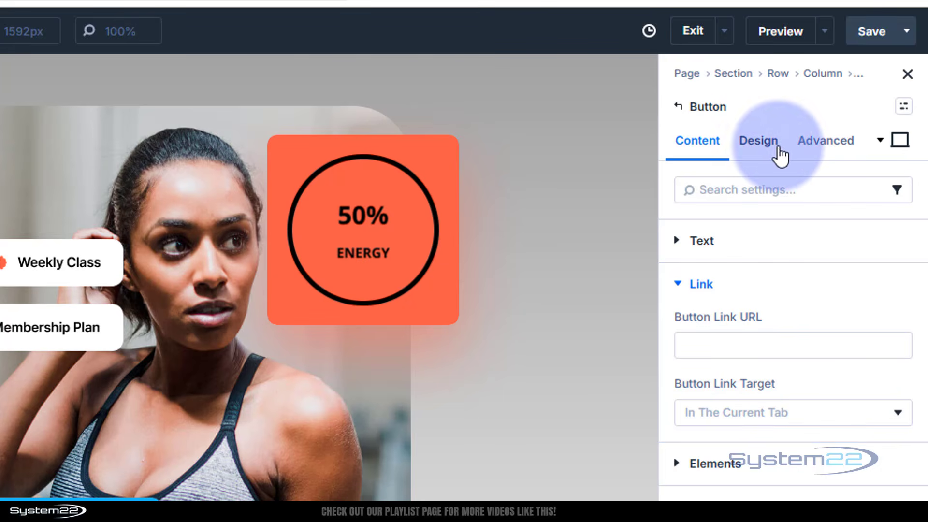
# Step: Change the Test Drive button's background color to pure red (FF0400)
pyautogui.click(768, 145)
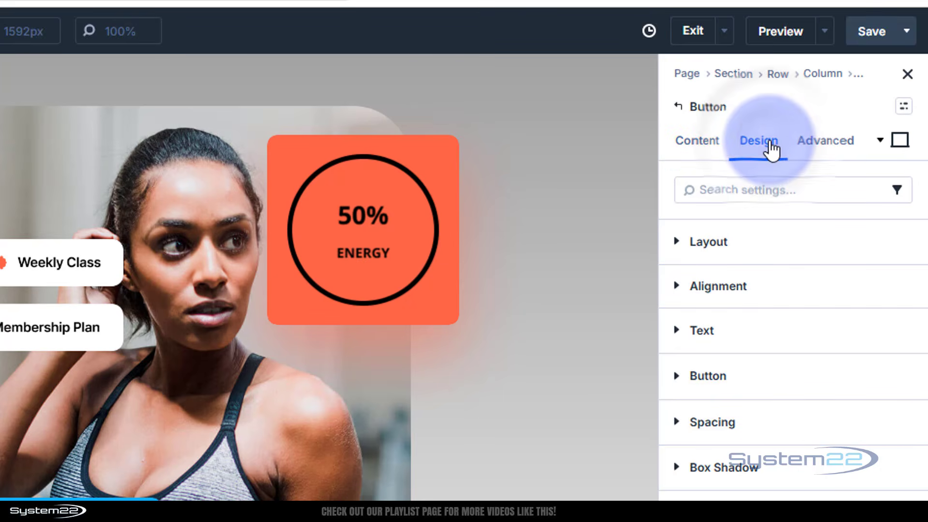
pyautogui.click(737, 377)
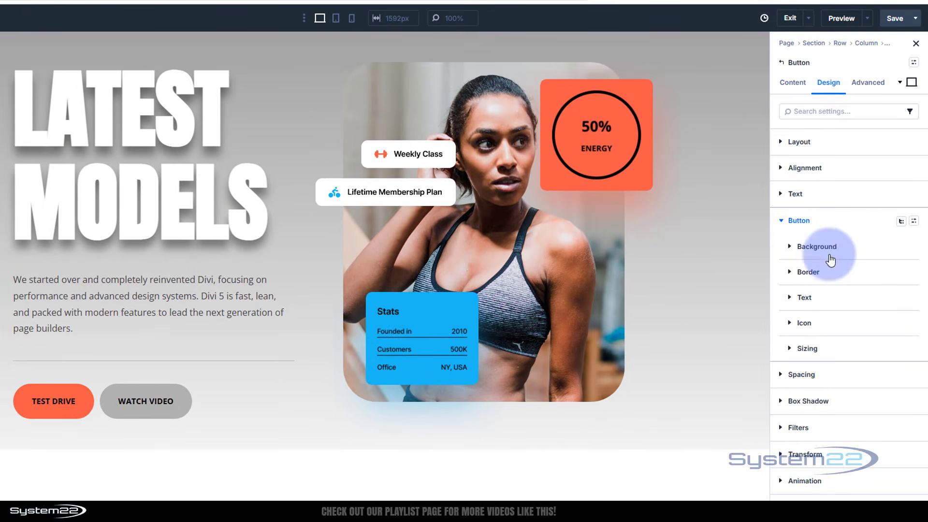
pyautogui.click(822, 247)
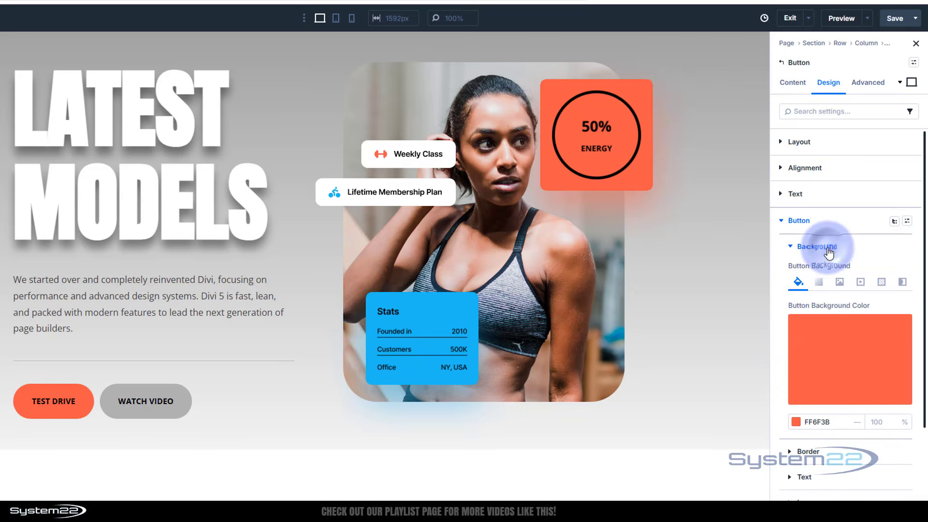
pyautogui.click(845, 346)
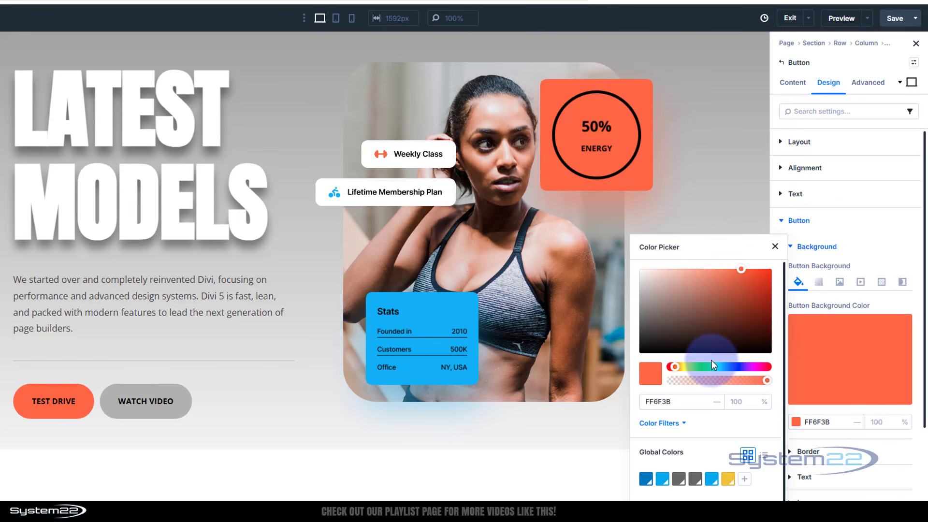
pyautogui.moveTo(674, 367); pyautogui.dragTo(639, 369)
pyautogui.moveTo(739, 269); pyautogui.dragTo(770, 268)
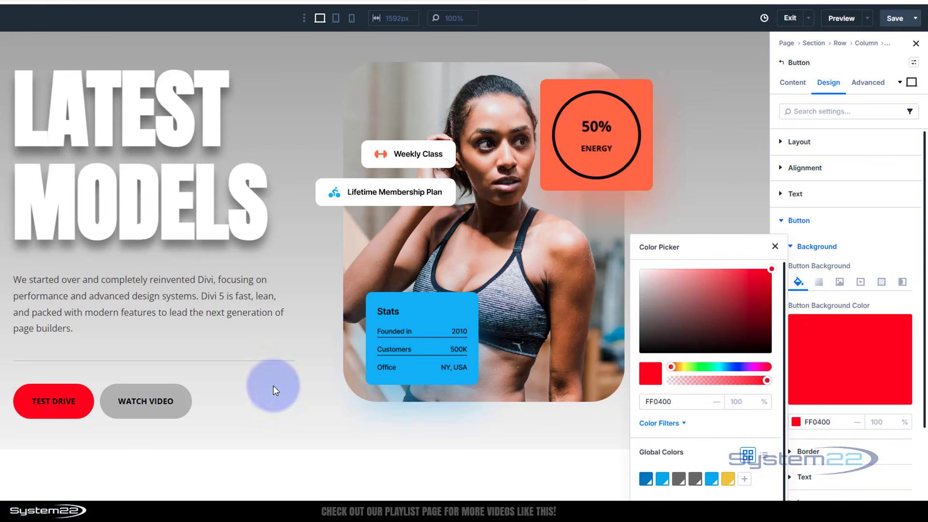
pyautogui.click(886, 225)
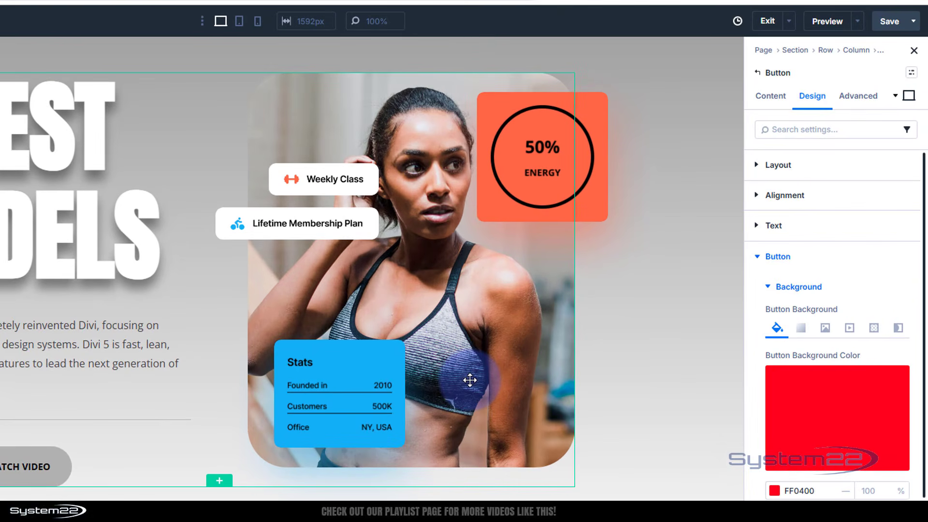
# Step: Open the settings of the row's second column, the one holding the collage images
pyautogui.moveTo(352, 236)
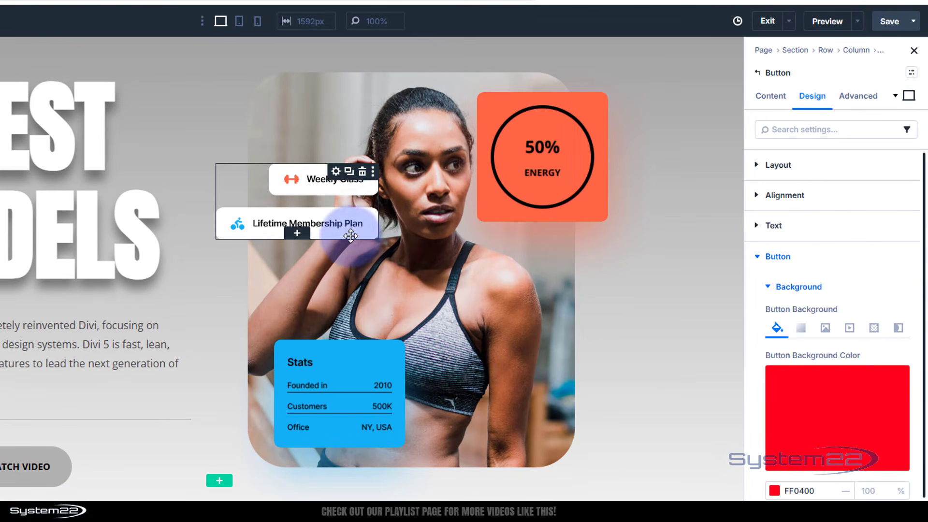
pyautogui.click(321, 199)
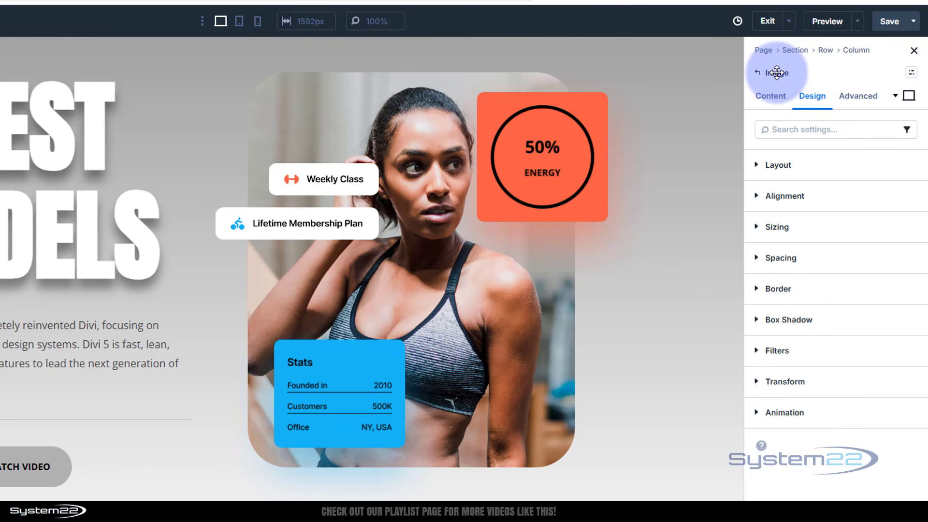
pyautogui.click(475, 338)
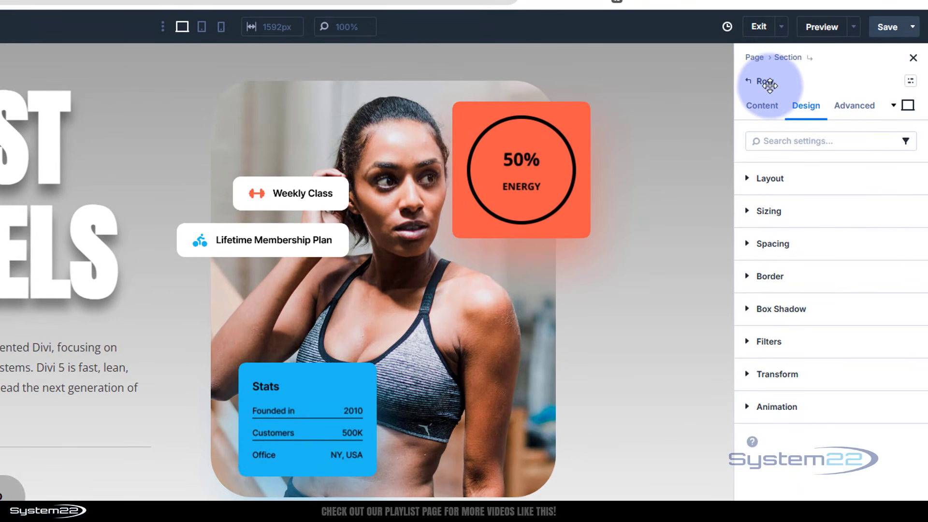
pyautogui.click(767, 112)
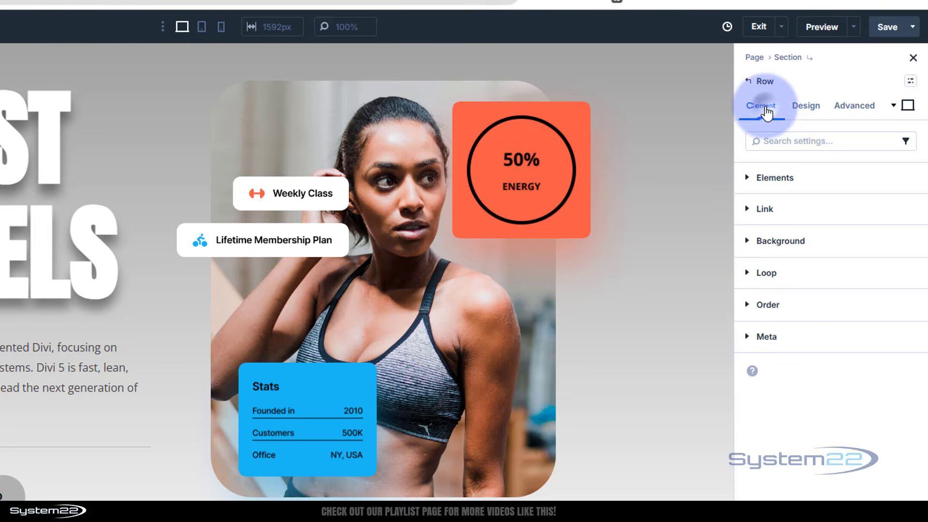
pyautogui.click(793, 176)
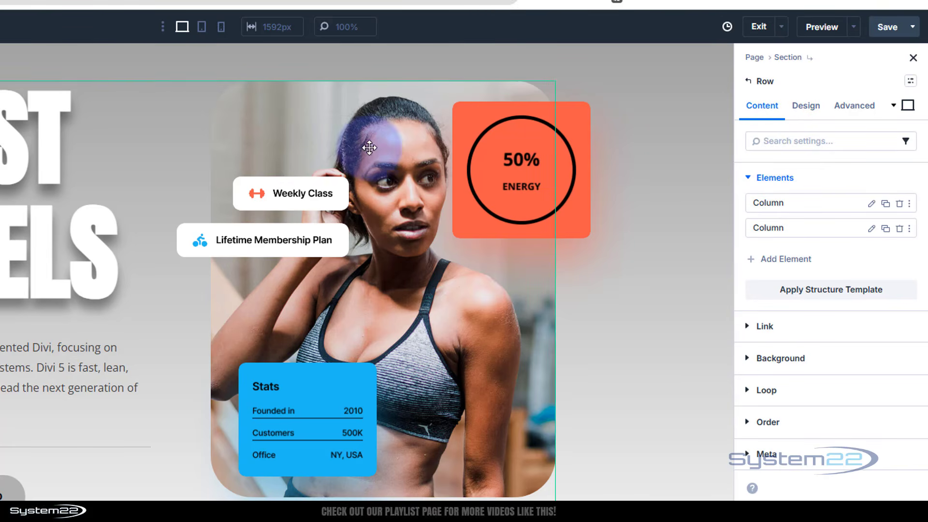
pyautogui.click(872, 231)
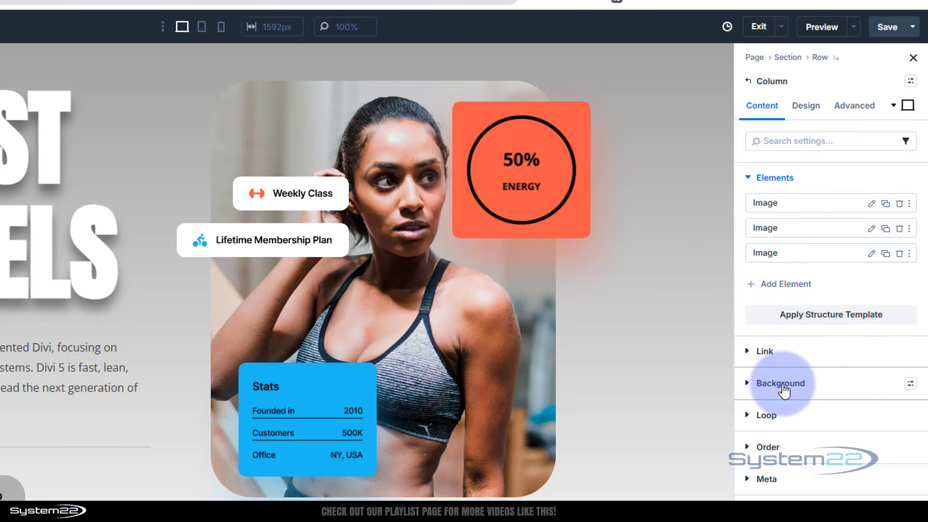
# Step: Replace the column's background image with the square front-view car picture from the media library and check the column's border radius settings
pyautogui.click(782, 384)
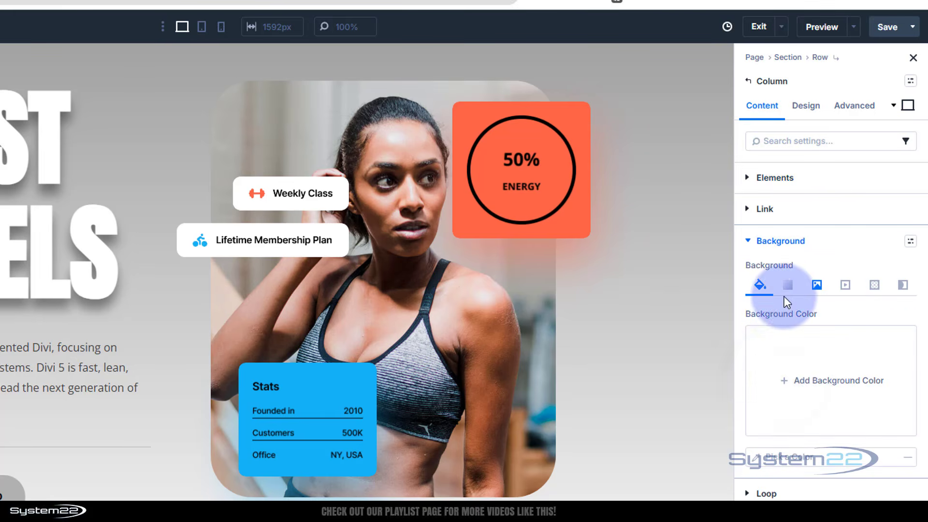
pyautogui.click(817, 287)
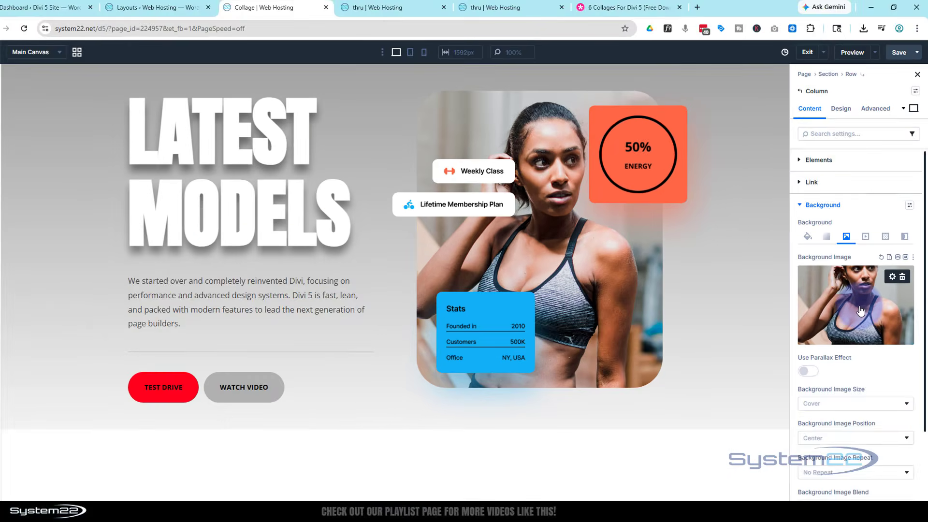
pyautogui.click(835, 378)
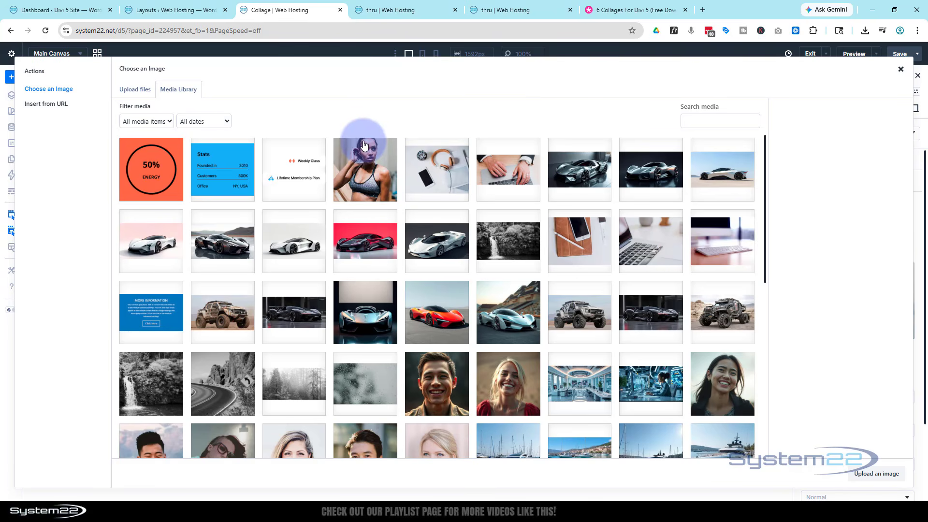
pyautogui.click(371, 315)
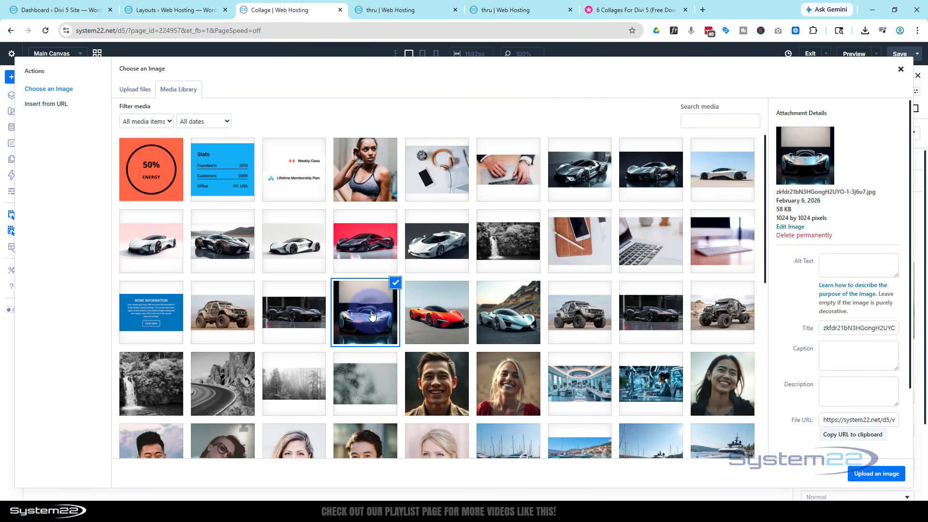
pyautogui.click(861, 477)
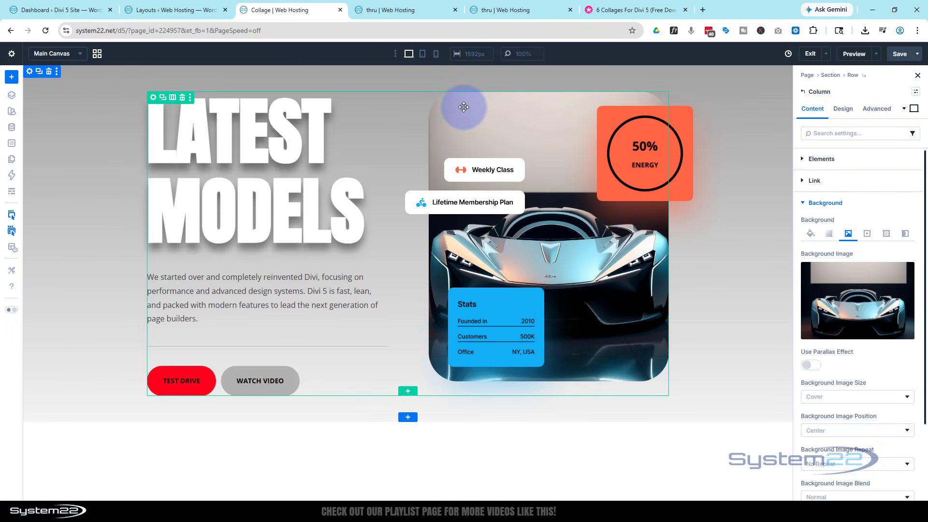
pyautogui.click(843, 108)
pyautogui.click(854, 226)
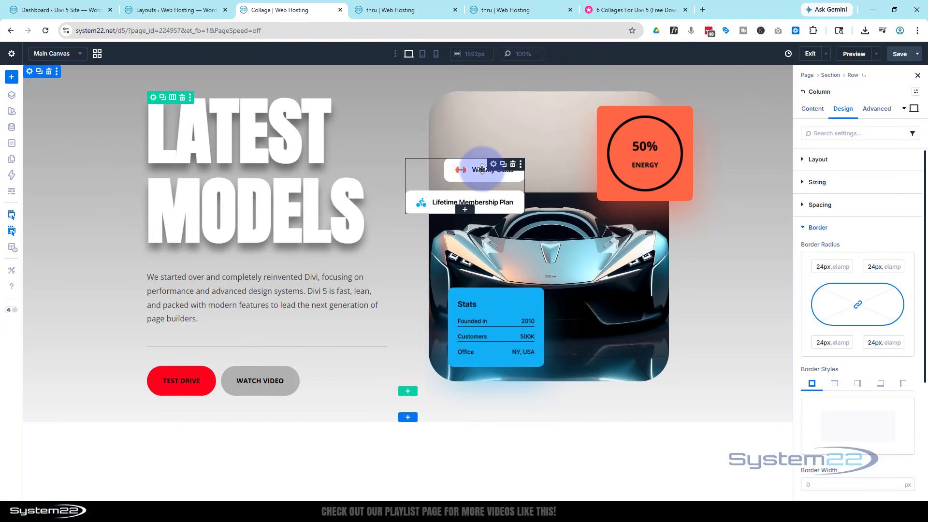
# Step: Replace the Weekly Class and Lifetime Membership Plan image with the square orange-red sports car picture from the media library
pyautogui.click(494, 165)
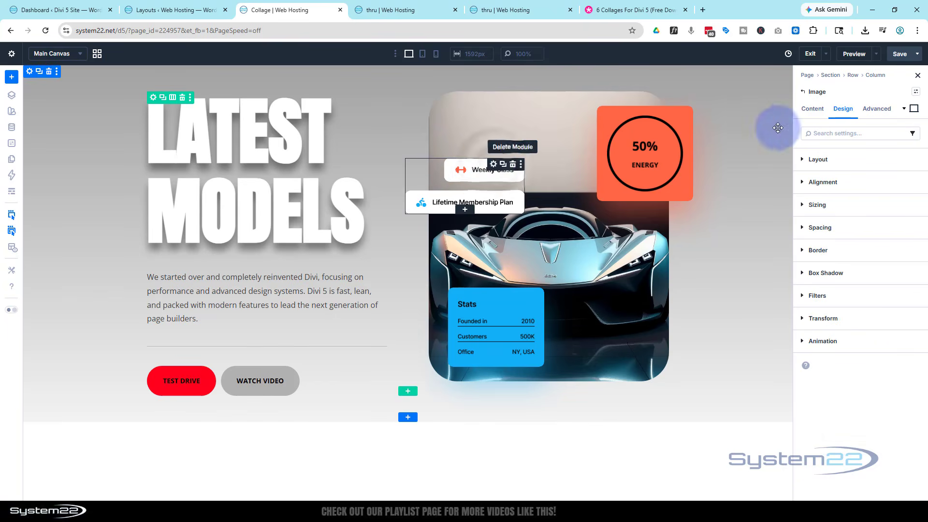
pyautogui.click(812, 110)
pyautogui.click(835, 158)
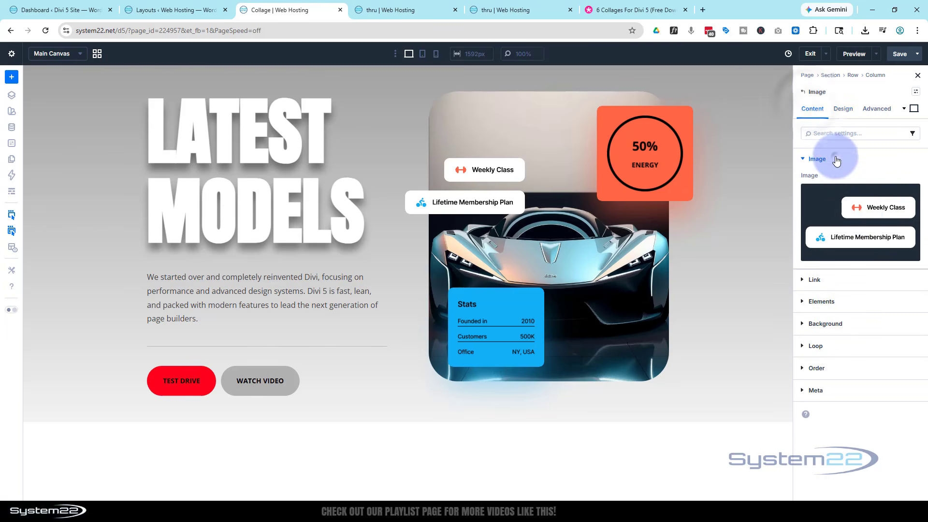
pyautogui.click(858, 216)
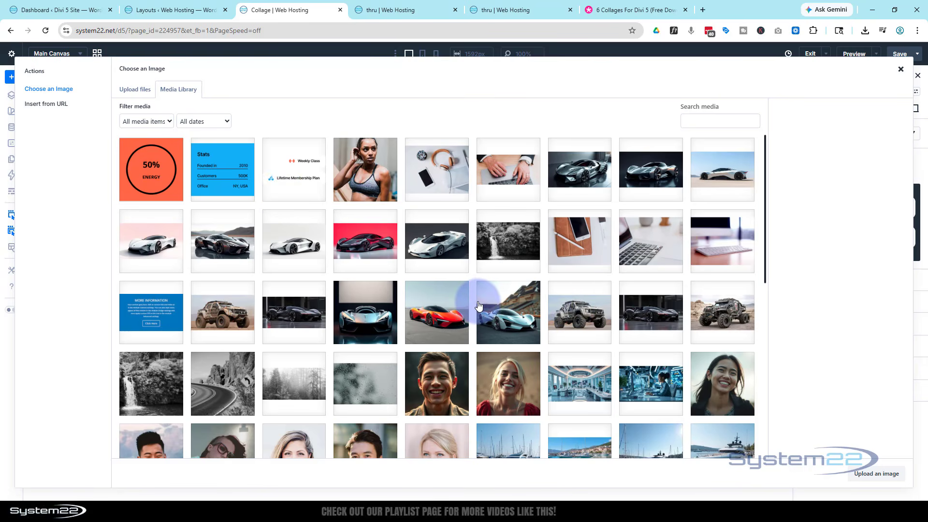
pyautogui.click(445, 304)
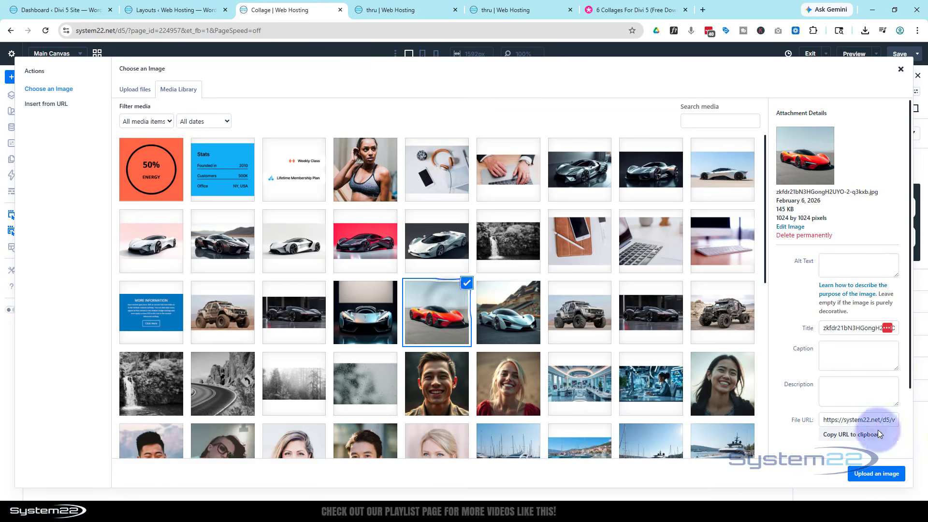
pyautogui.click(877, 473)
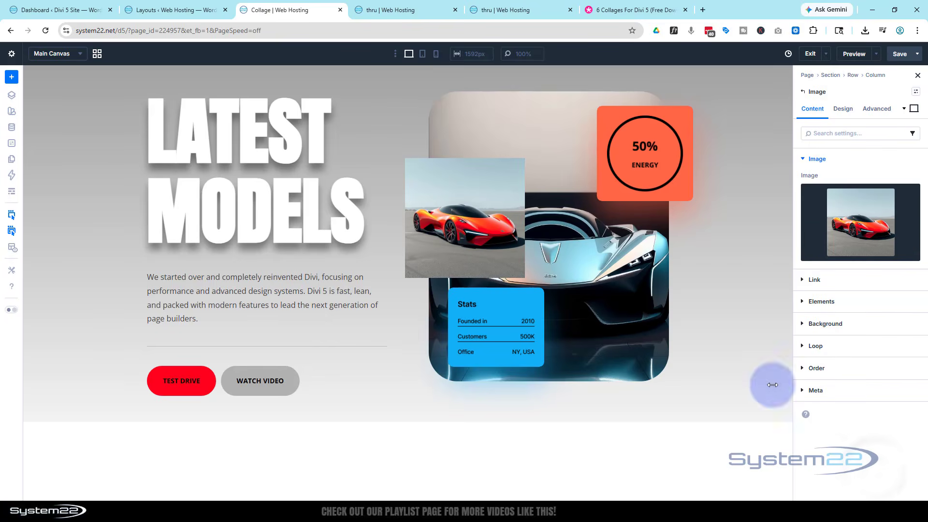
# Step: Round all four corners of the orange-red car image with a 30 px border radius
pyautogui.click(843, 107)
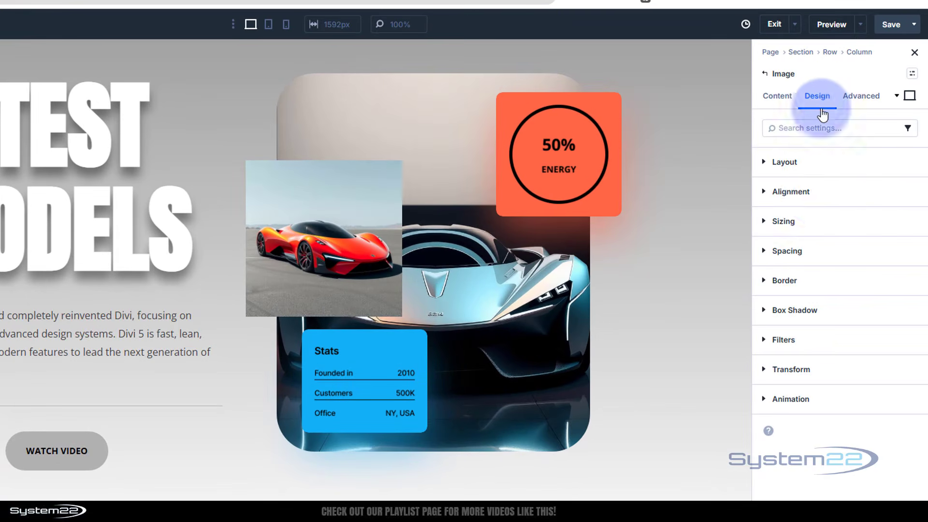
pyautogui.click(851, 252)
pyautogui.click(796, 314)
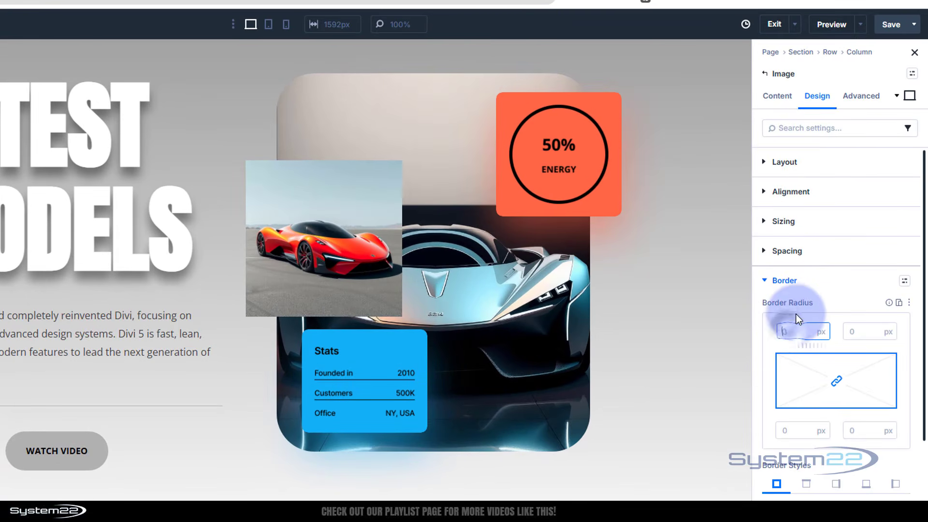
pyautogui.write('30')
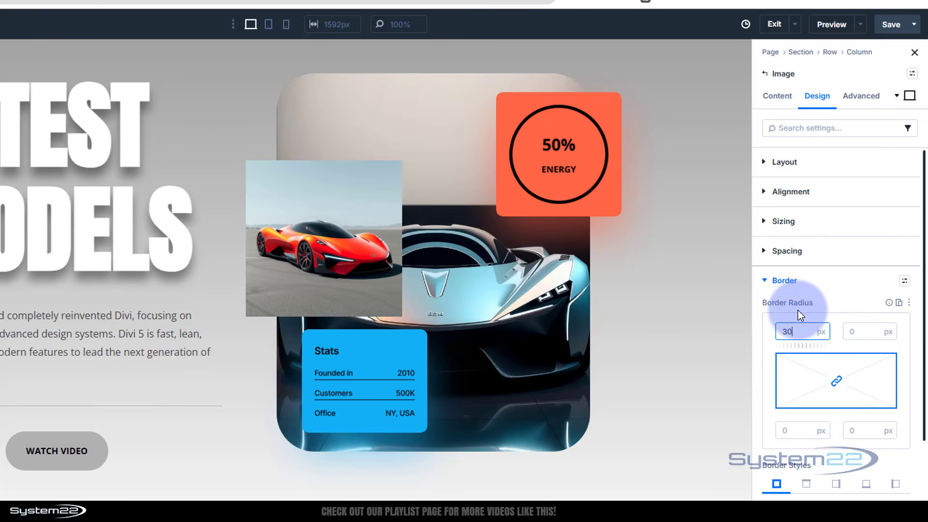
pyautogui.click(822, 316)
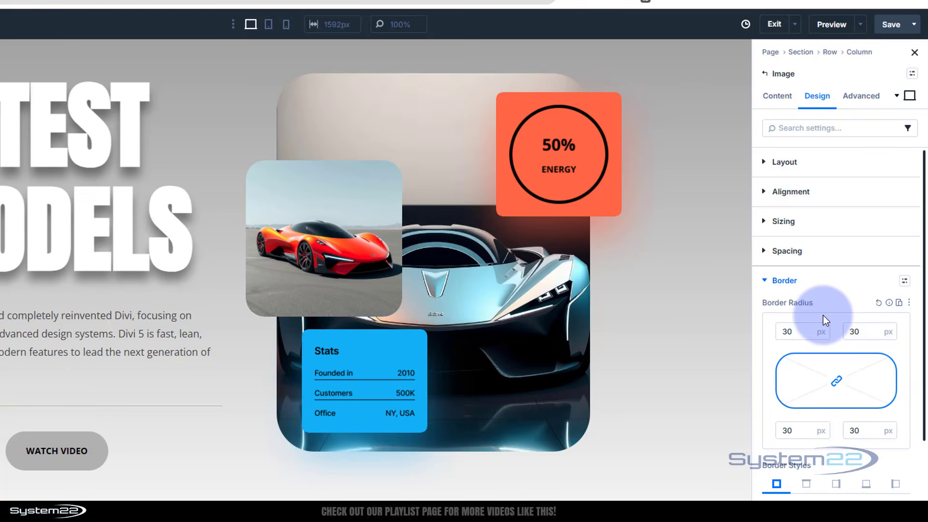
# Step: Remove the orange-red car from the rounded image module and insert the wide dark silver sports car picture (1024 by 576 pixels) instead
pyautogui.click(769, 99)
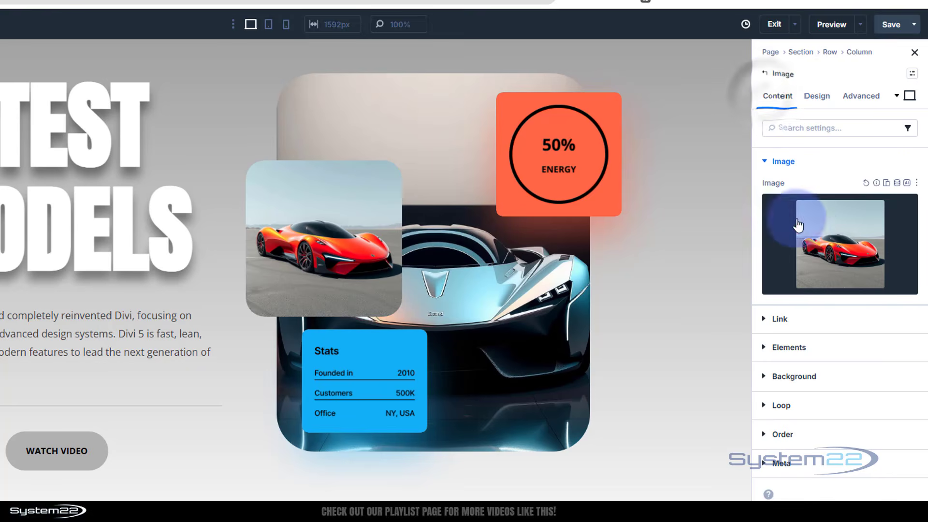
pyautogui.moveTo(870, 215)
pyautogui.click(902, 209)
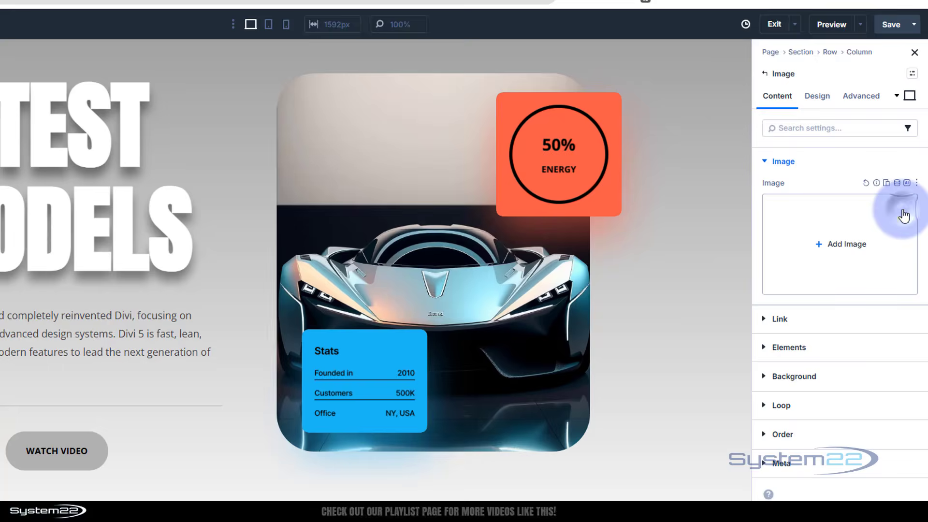
pyautogui.click(844, 242)
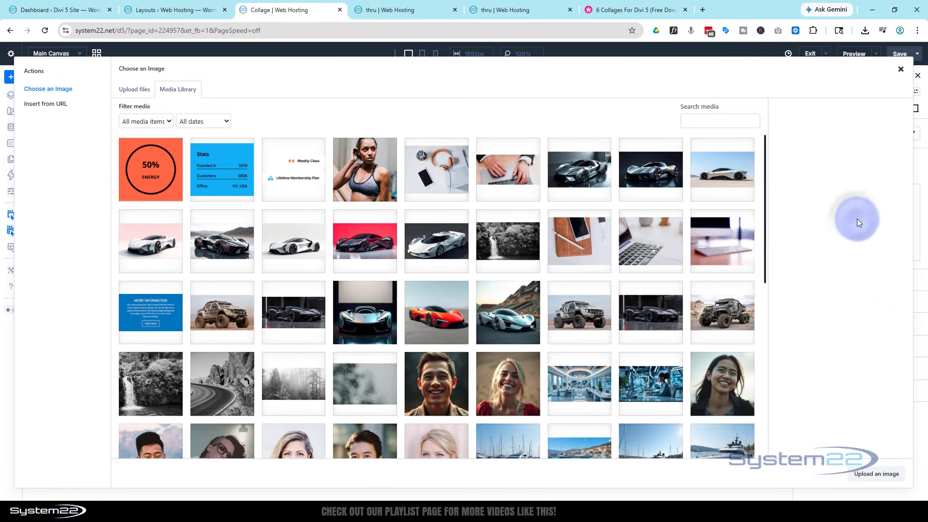
pyautogui.click(590, 176)
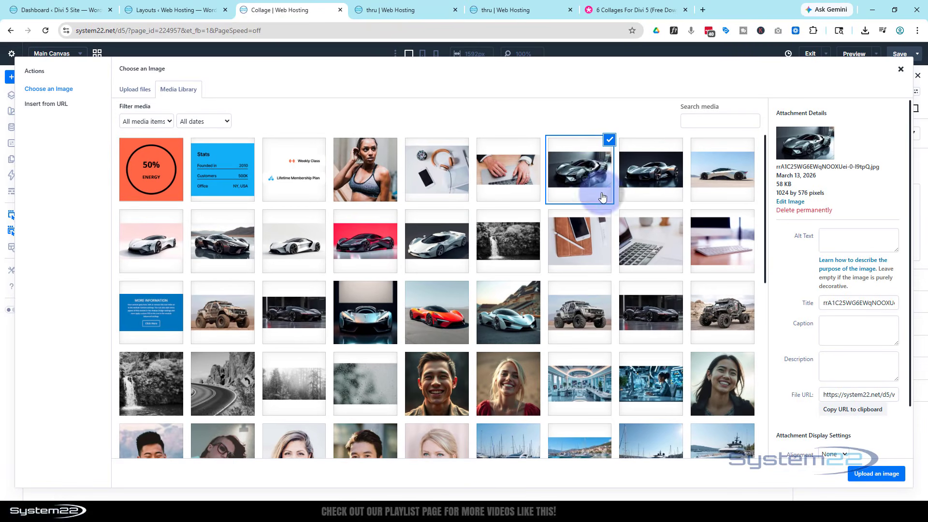
pyautogui.click(868, 475)
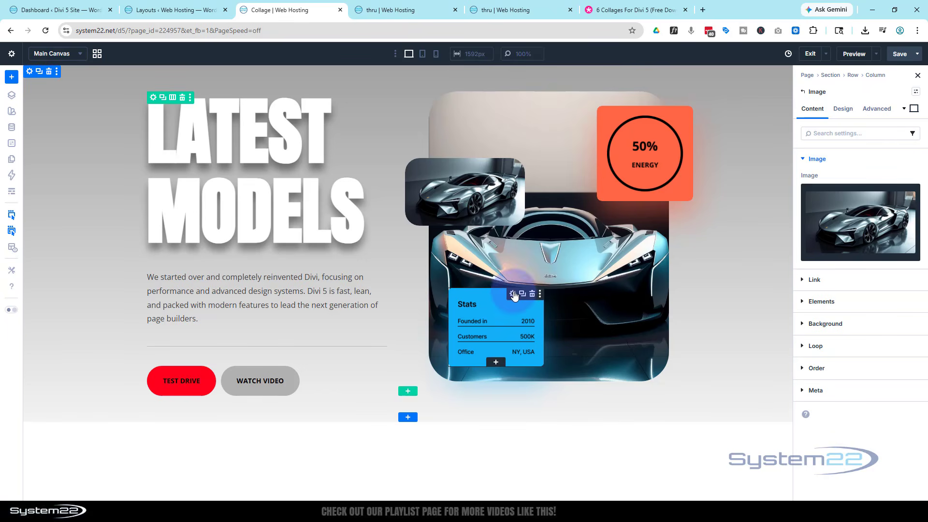
# Step: Replace the blue Stats image with the square orange-red sports car picture from the media library
pyautogui.click(513, 296)
pyautogui.click(845, 228)
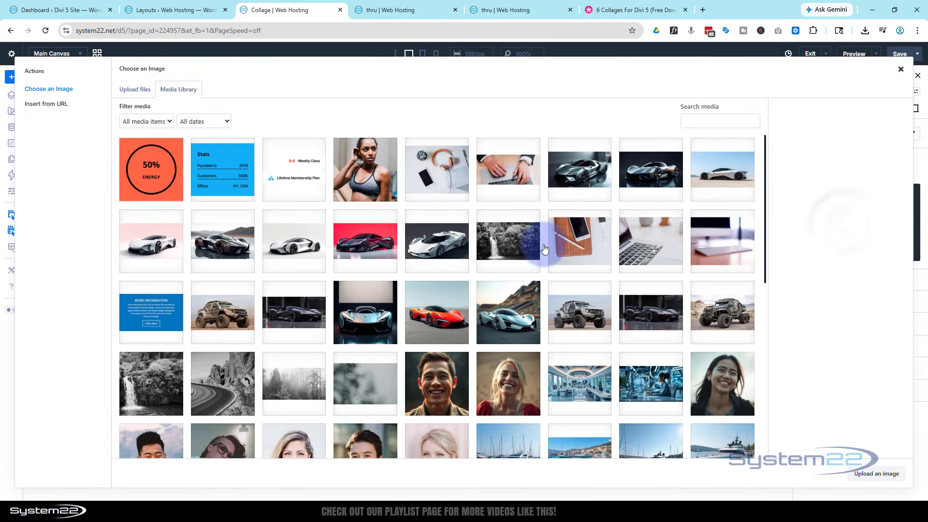
pyautogui.click(452, 314)
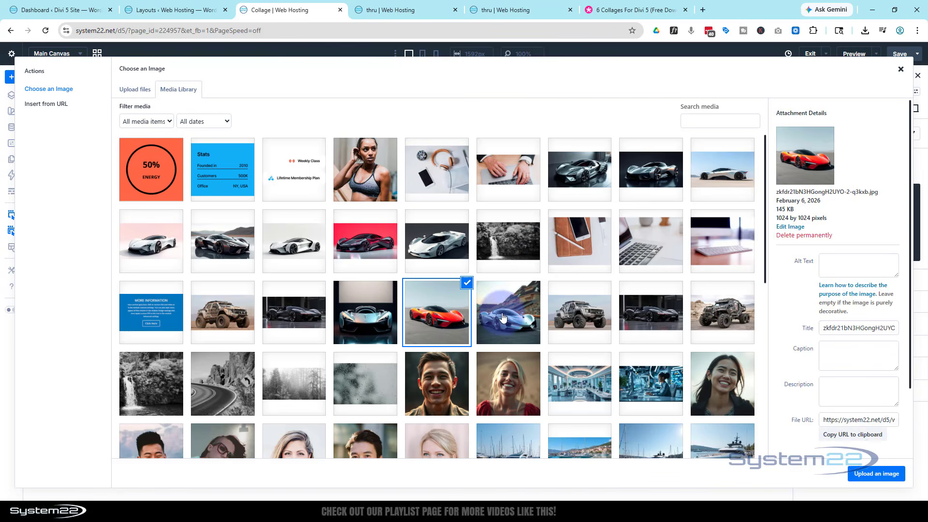
pyautogui.click(878, 474)
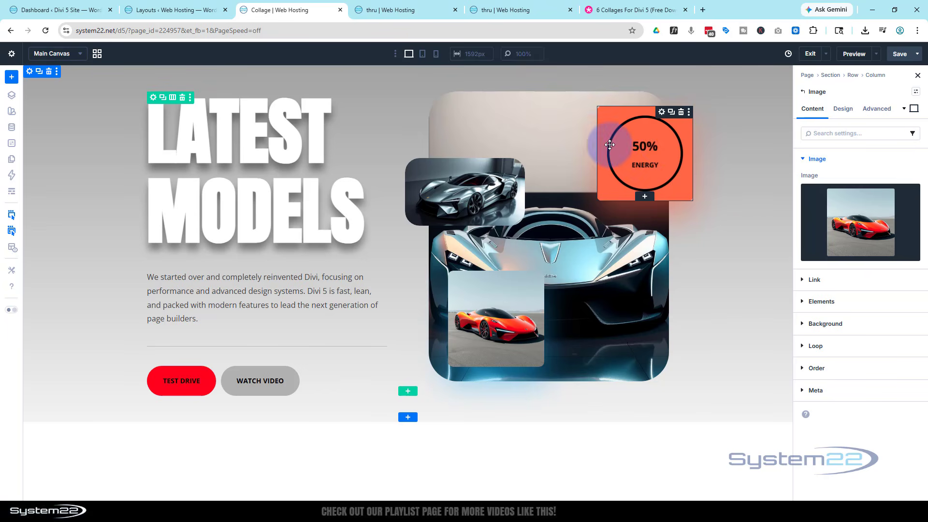
# Step: Replace the orange 50% Energy image with the square light-blue sports car picture with the rocky hillside from the media library
pyautogui.click(662, 113)
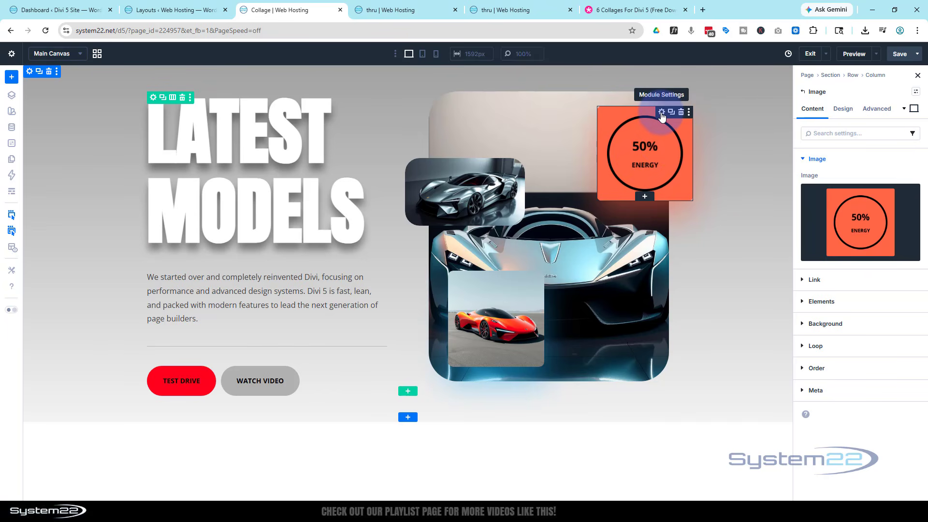
pyautogui.click(864, 227)
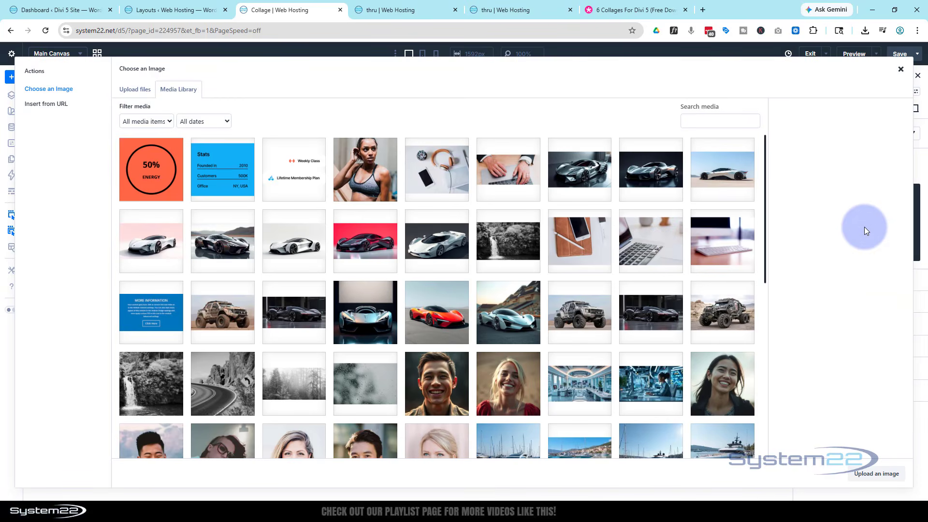
pyautogui.click(503, 319)
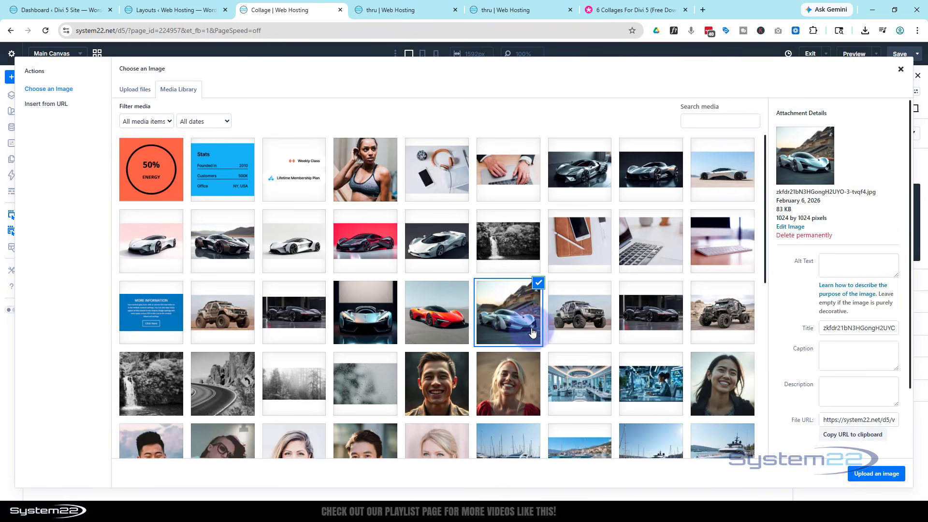
pyautogui.click(888, 480)
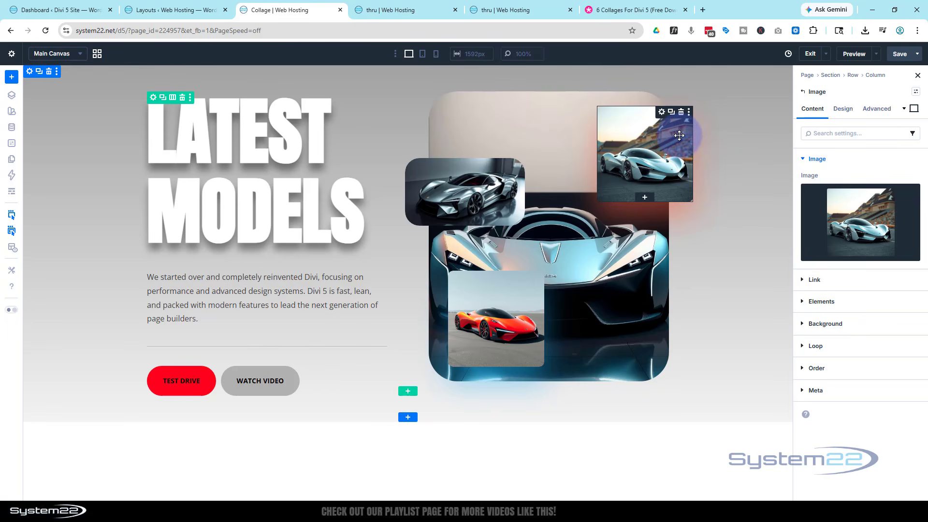
# Step: Give the light-blue car image the even all-round box shadow preset (2 px vertical, 18 px blur) in the global Secondary Color
pyautogui.click(845, 111)
pyautogui.click(865, 273)
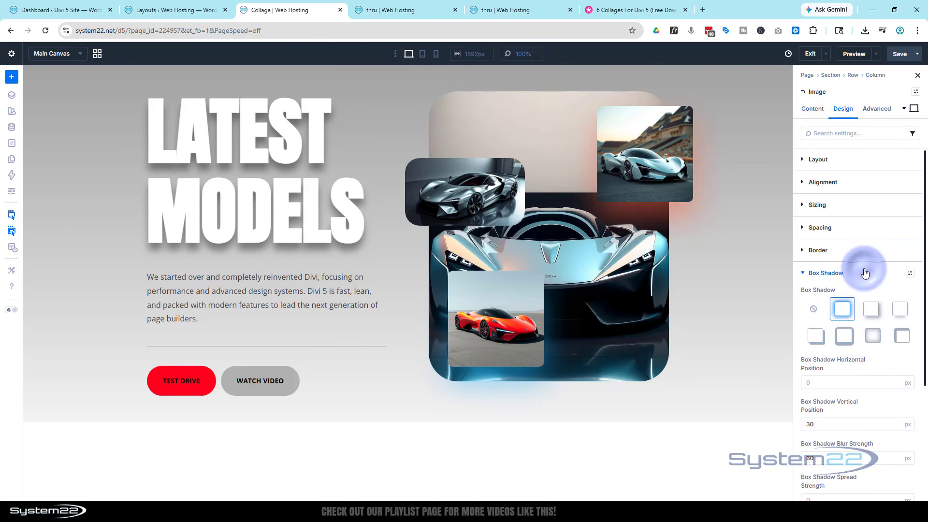
pyautogui.click(841, 312)
pyautogui.scroll(-2, 839, 334)
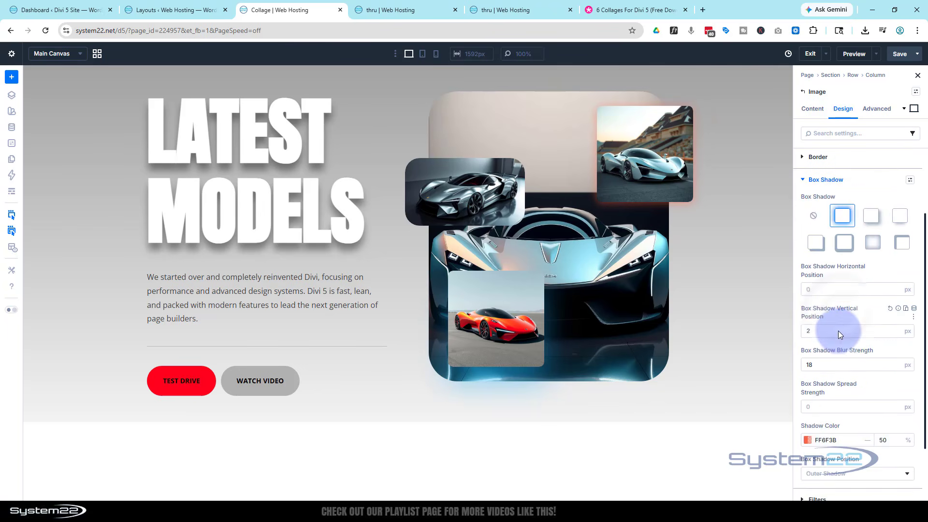
pyautogui.scroll(-2, 838, 334)
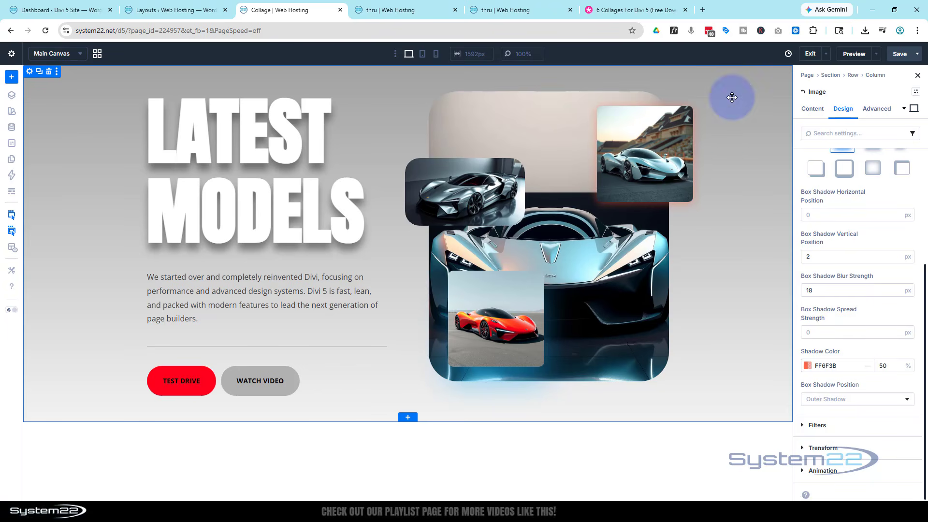
pyautogui.click(808, 367)
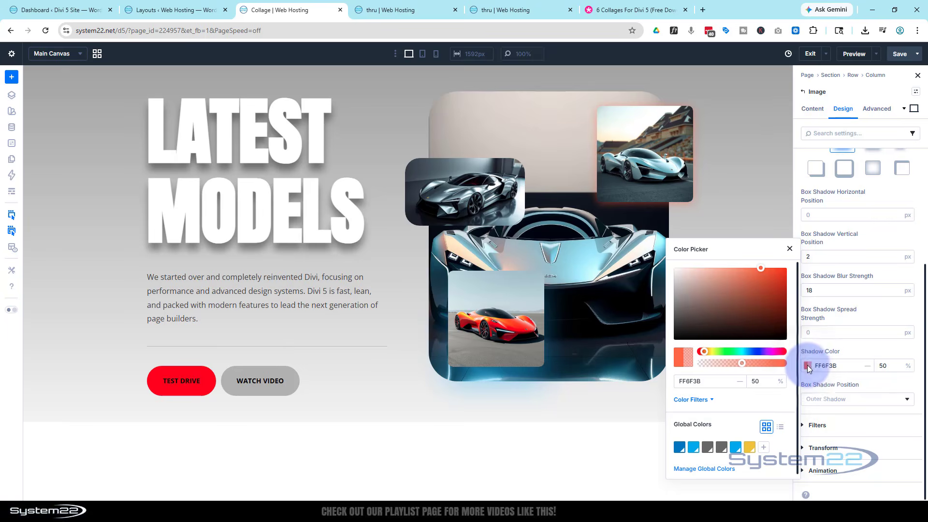
pyautogui.click(694, 447)
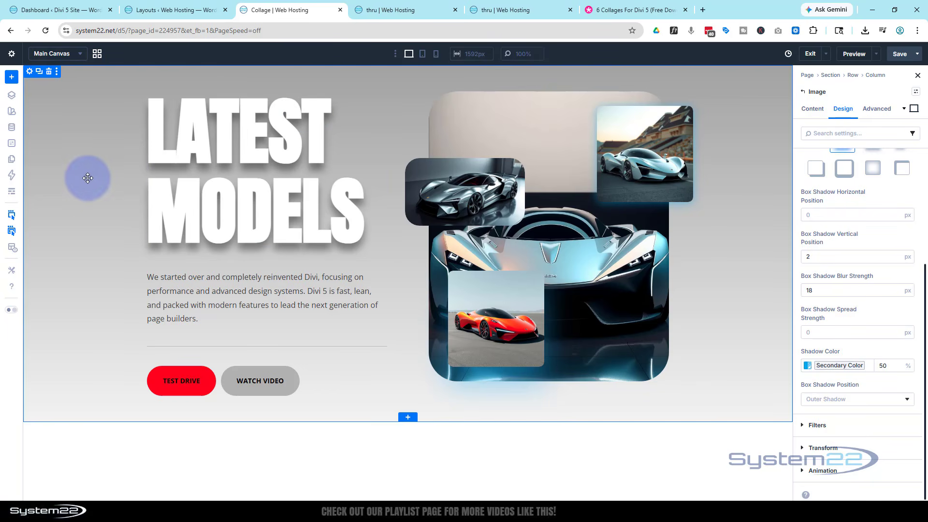
# Step: Change the first stop of the section's background gradient to the global Primary Color
pyautogui.click(87, 178)
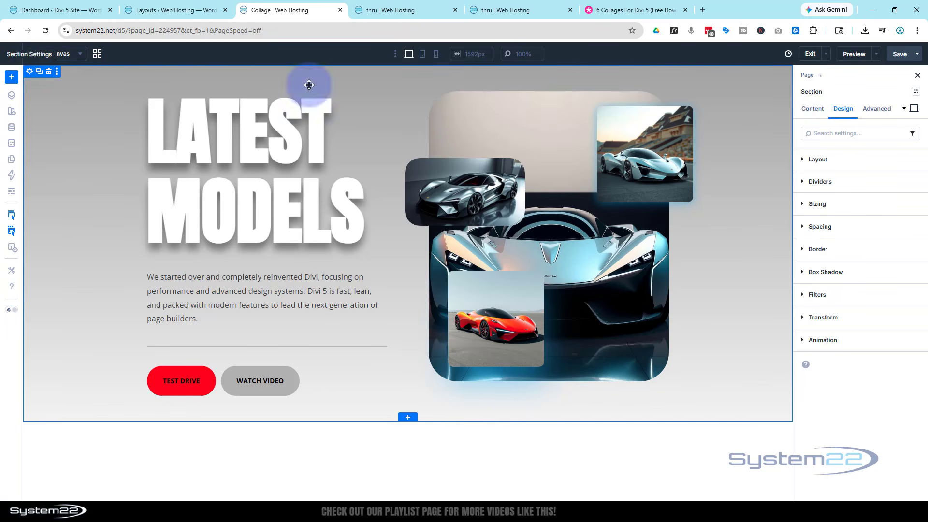
pyautogui.click(810, 111)
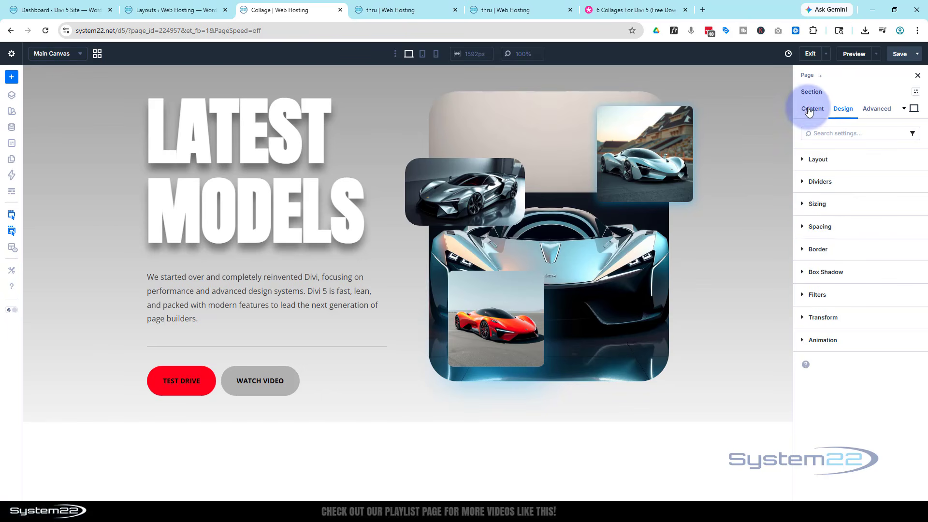
pyautogui.click(855, 202)
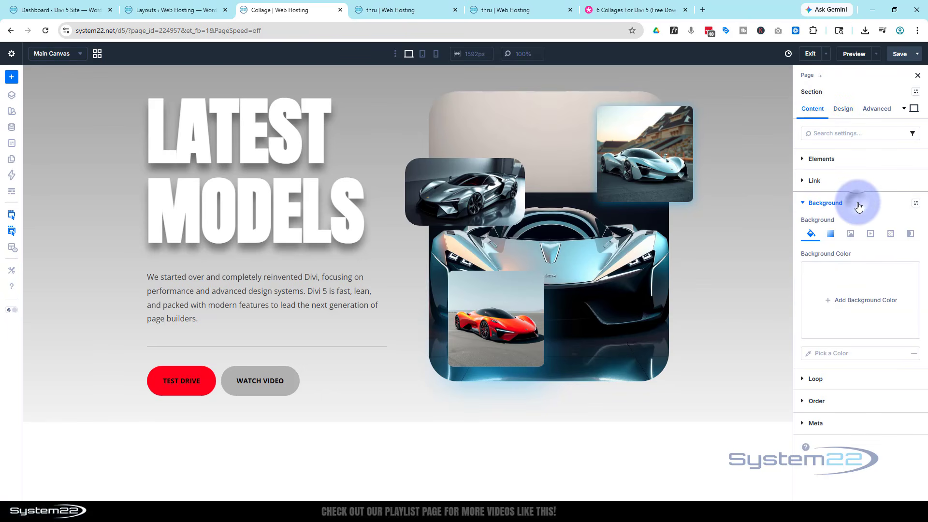
pyautogui.click(830, 237)
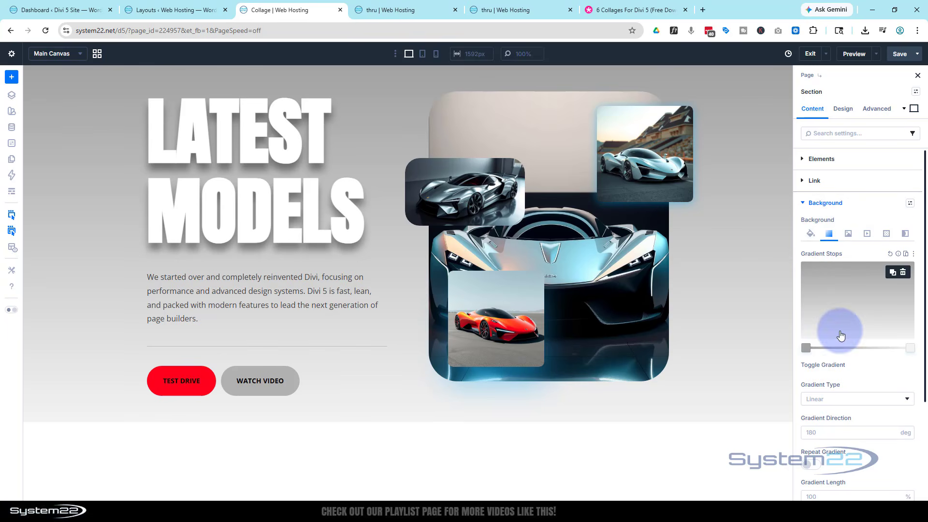
pyautogui.click(807, 348)
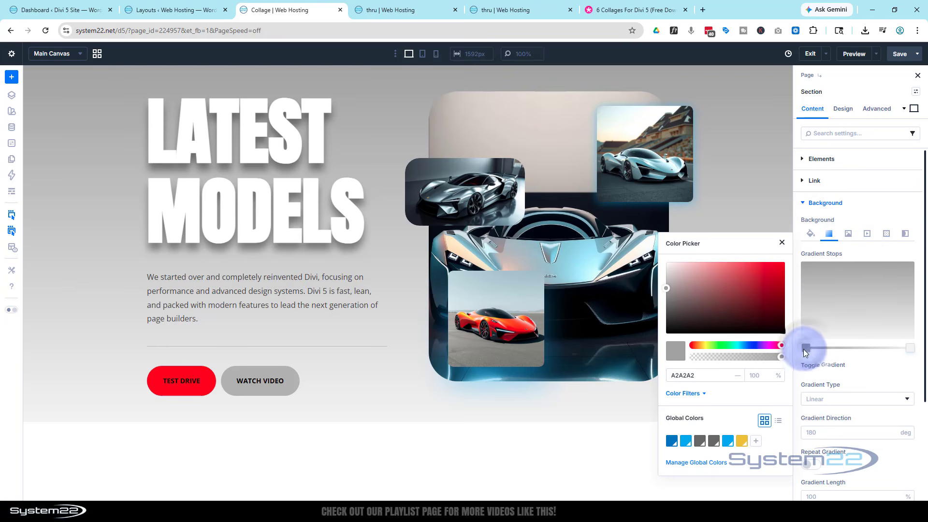
pyautogui.click(671, 441)
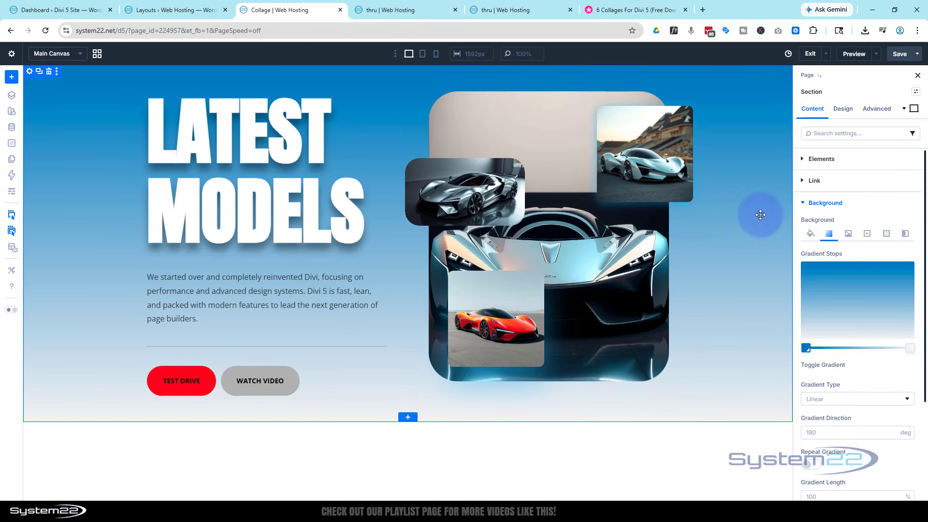
# Step: Preview the page without the builder interface, check the collage in tablet and phone views, and return to desktop view
pyautogui.click(854, 55)
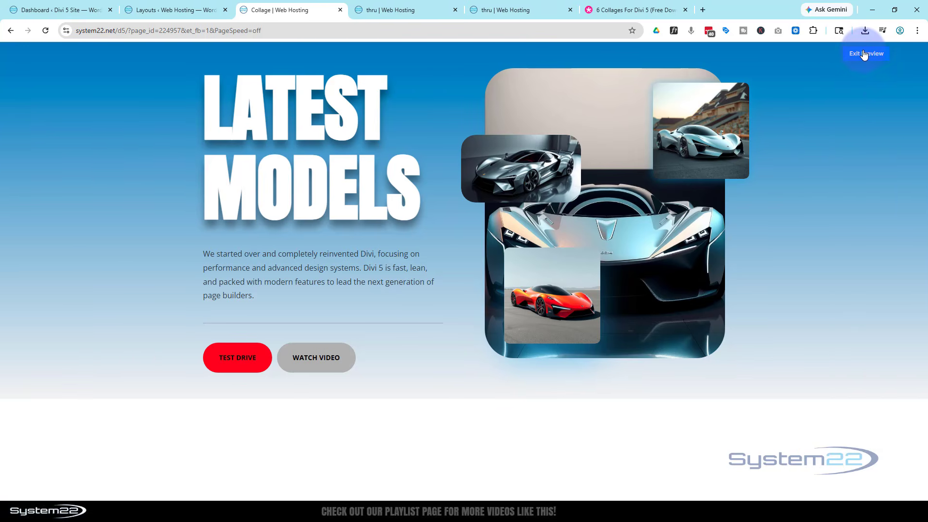
pyautogui.click(864, 55)
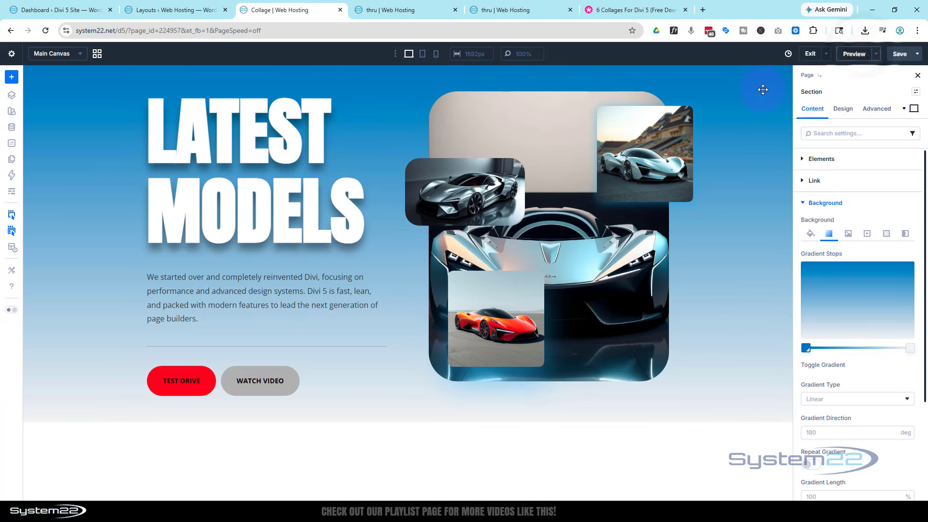
pyautogui.click(423, 54)
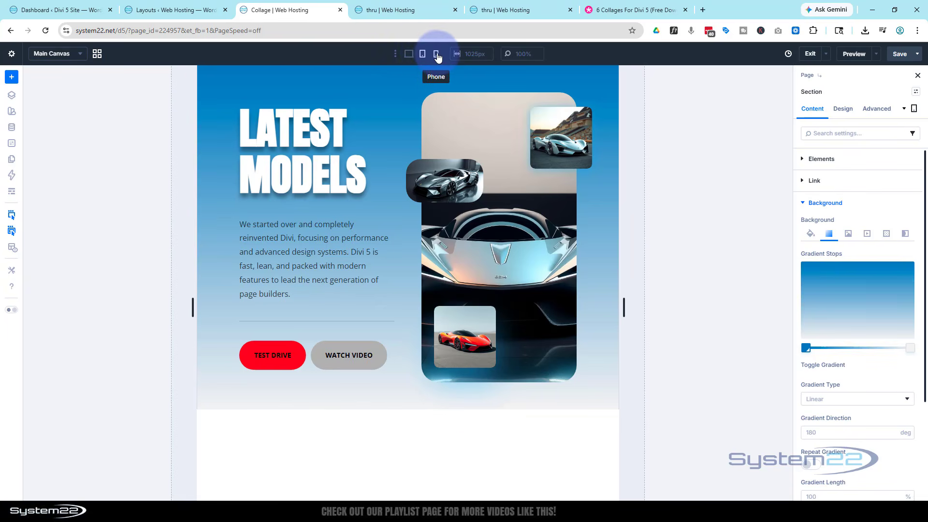
pyautogui.click(437, 55)
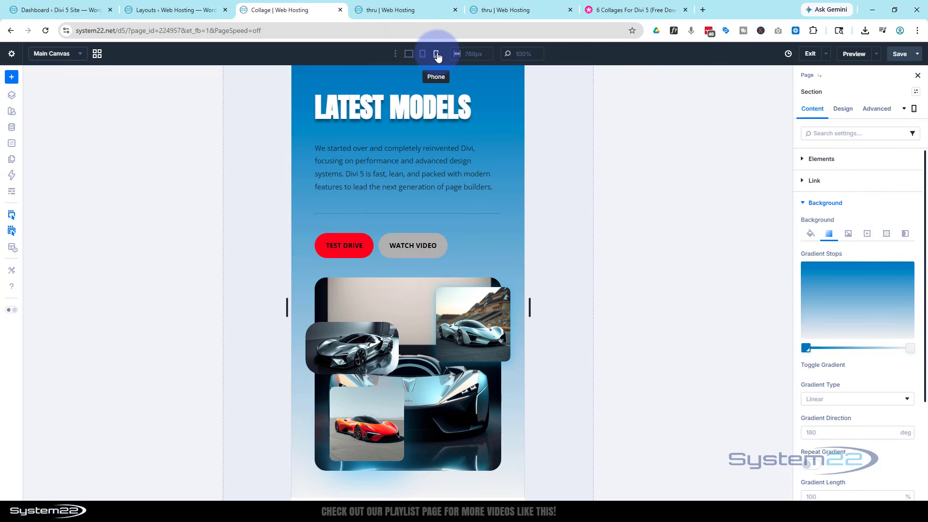
pyautogui.click(409, 55)
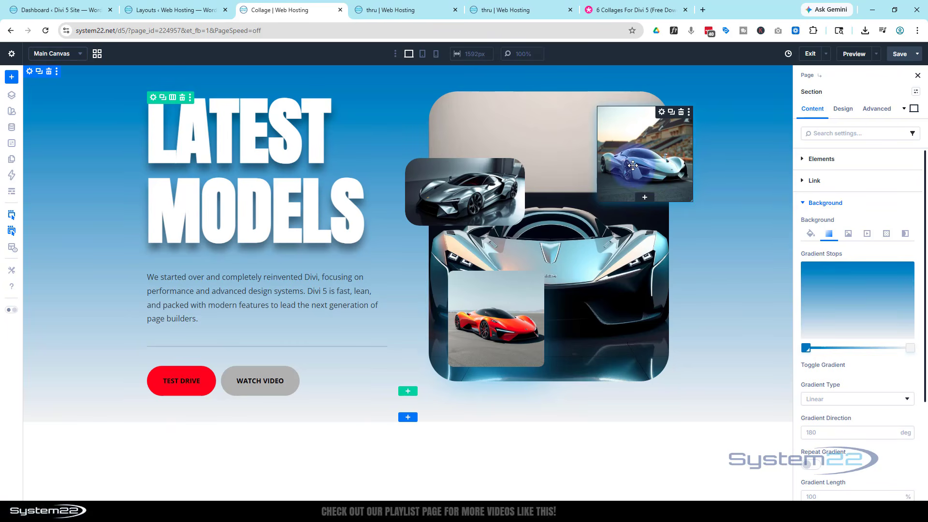
# Step: Delete the light-blue car image from the collage and add an Icon module after the dark silver car image
pyautogui.click(680, 113)
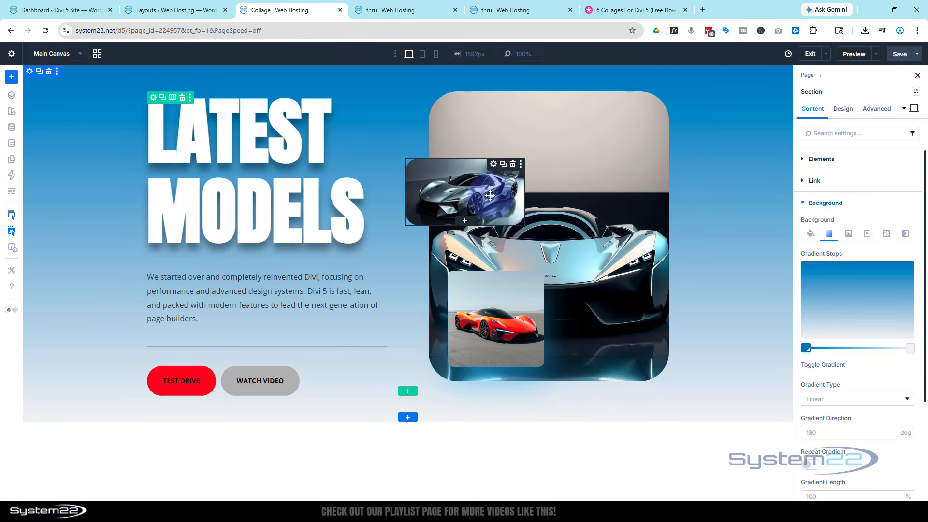
pyautogui.moveTo(491, 195); pyautogui.dragTo(463, 222)
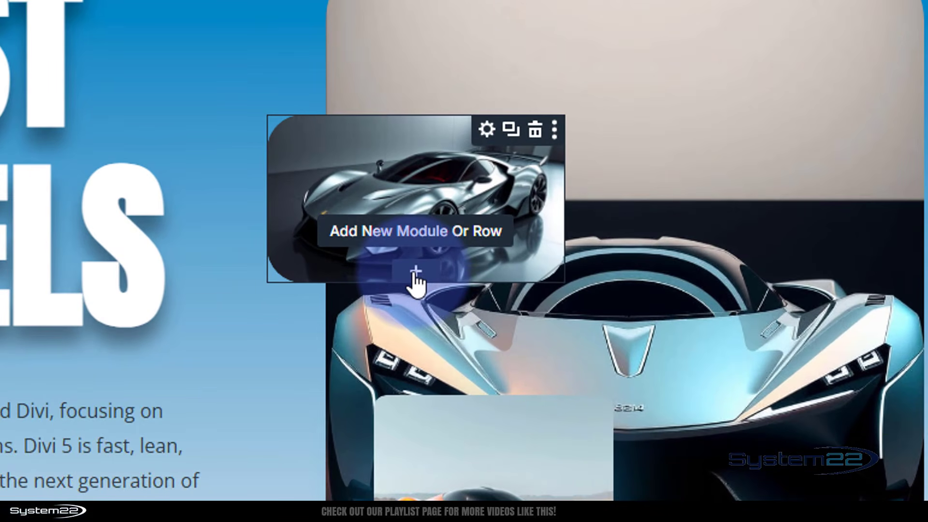
pyautogui.click(415, 273)
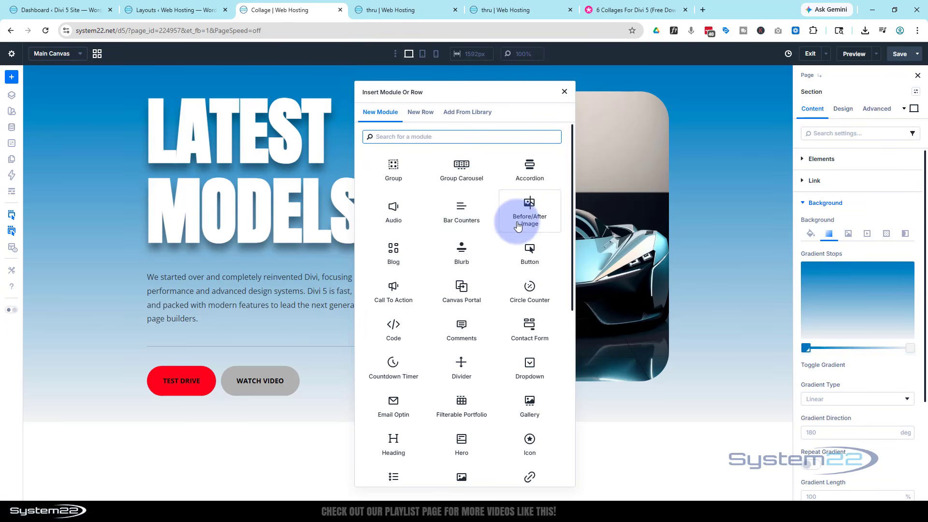
pyautogui.scroll(-3, 527, 223)
pyautogui.click(530, 285)
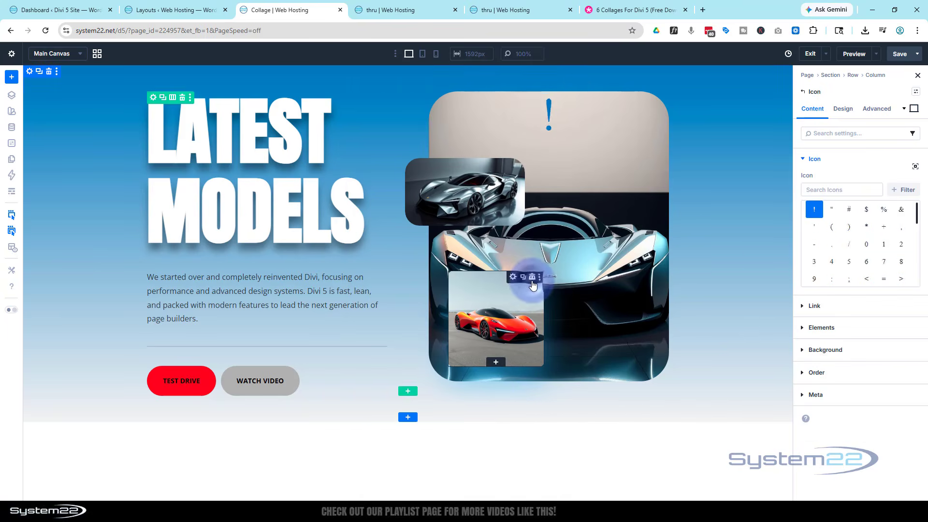
# Step: Choose the atom symbol as the new module's icon
pyautogui.scroll(-5, 849, 256)
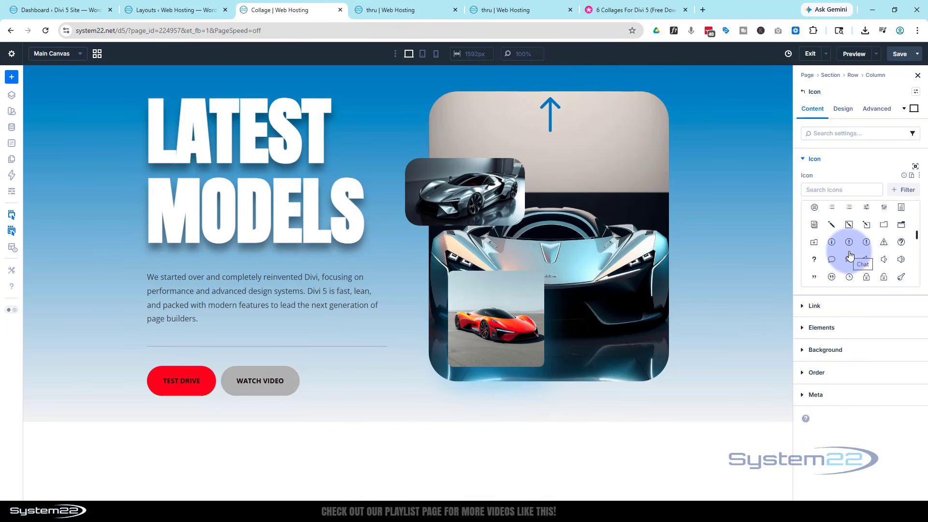
pyautogui.scroll(-1, 850, 261)
pyautogui.click(849, 273)
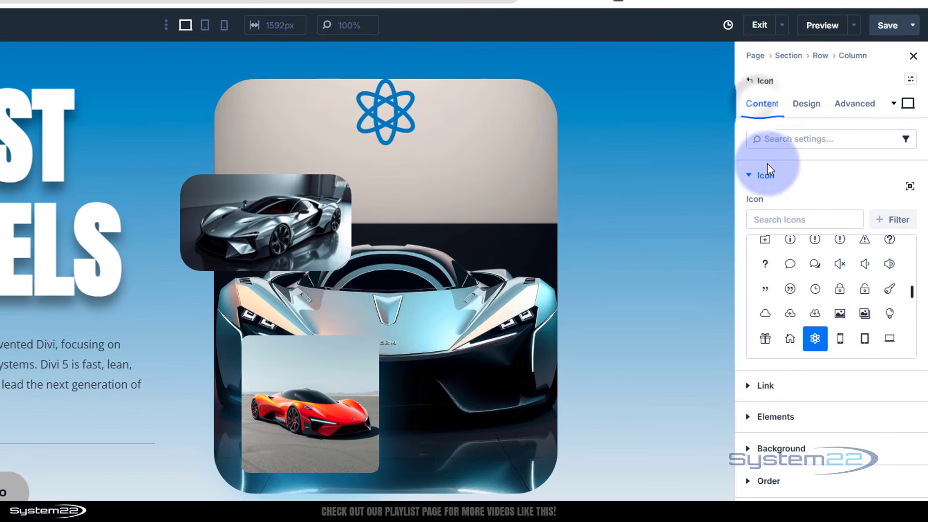
# Step: Nest a Button module inside the Icon module as a child element
pyautogui.click(750, 176)
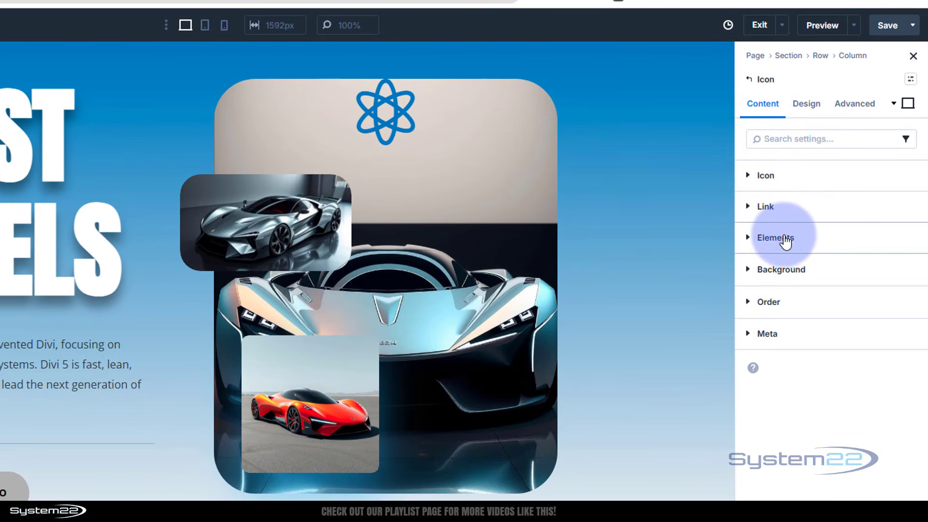
pyautogui.click(782, 238)
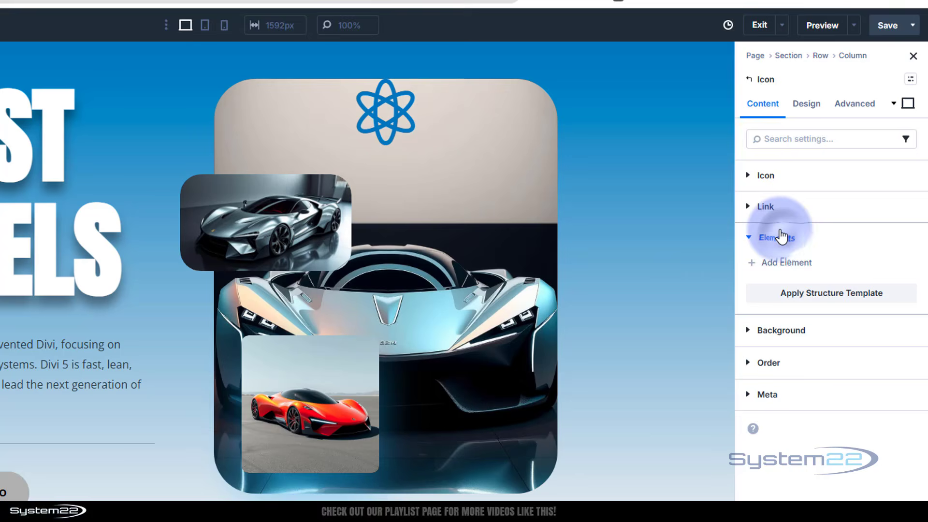
pyautogui.click(795, 268)
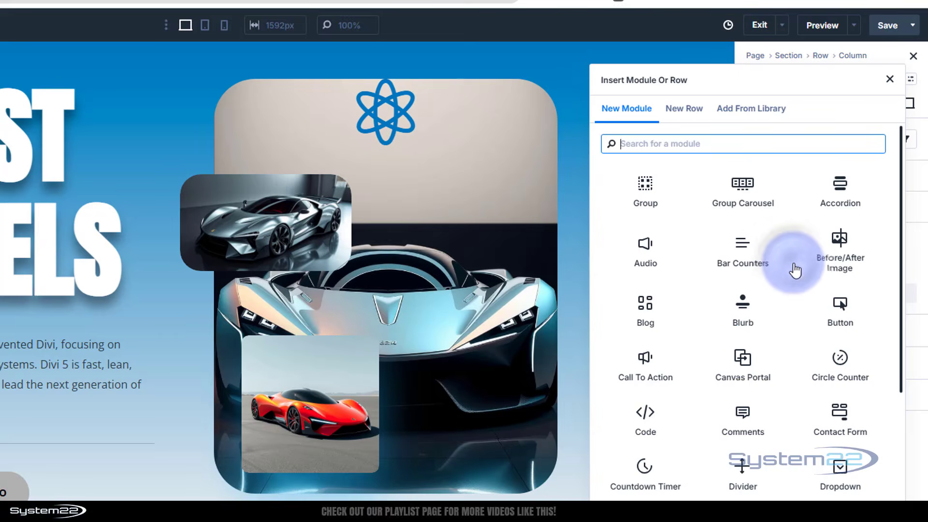
pyautogui.click(841, 315)
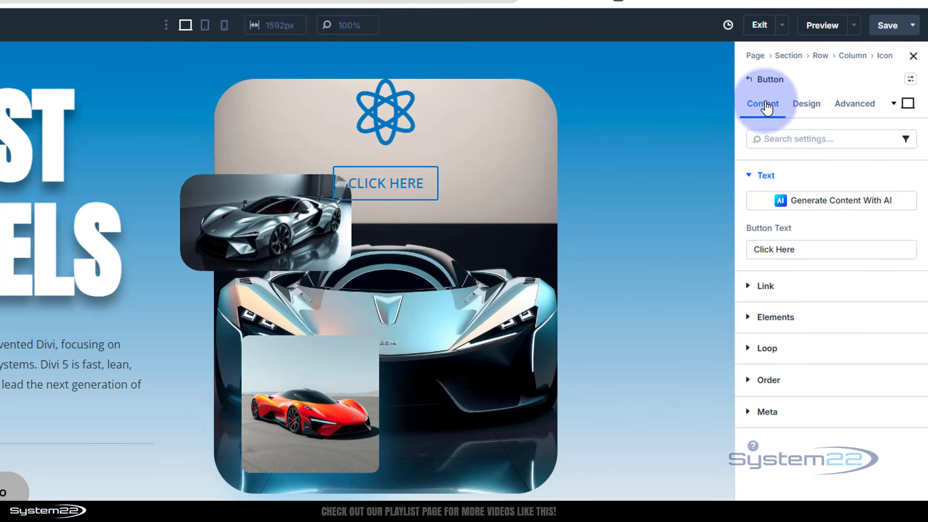
# Step: Set the nested Click Here button's background to the global Primary Color
pyautogui.click(806, 105)
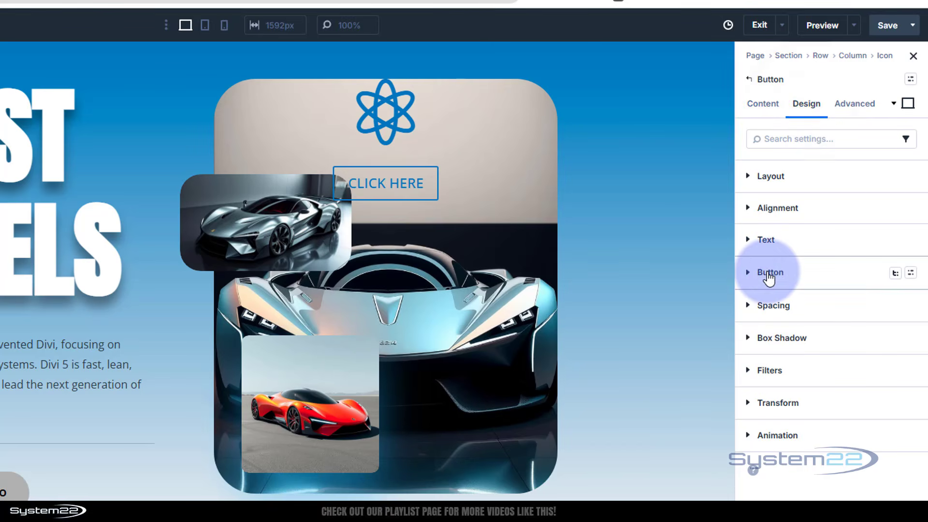
pyautogui.click(769, 273)
pyautogui.click(811, 304)
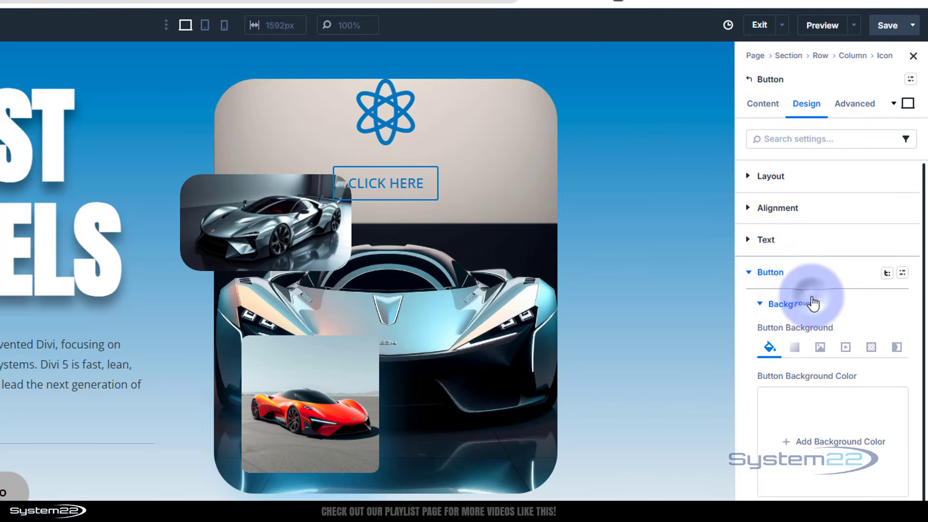
pyautogui.click(794, 435)
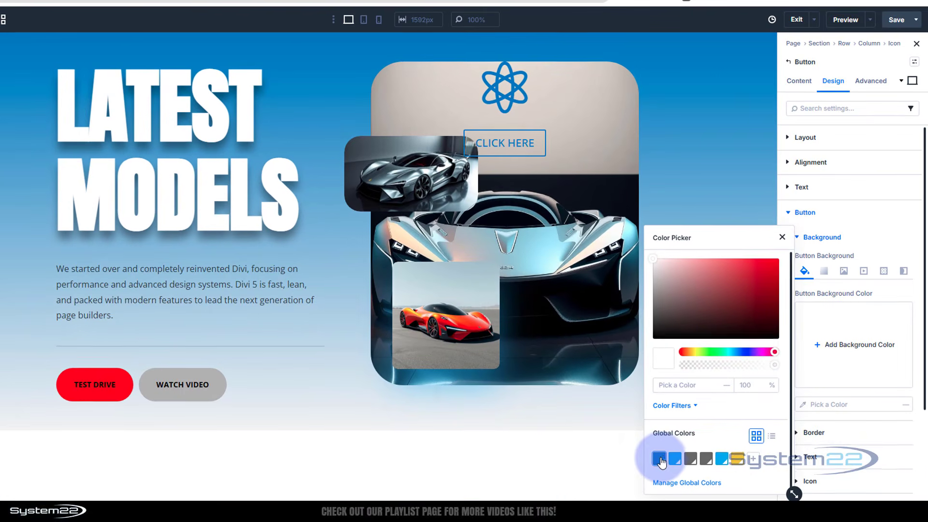
pyautogui.click(660, 460)
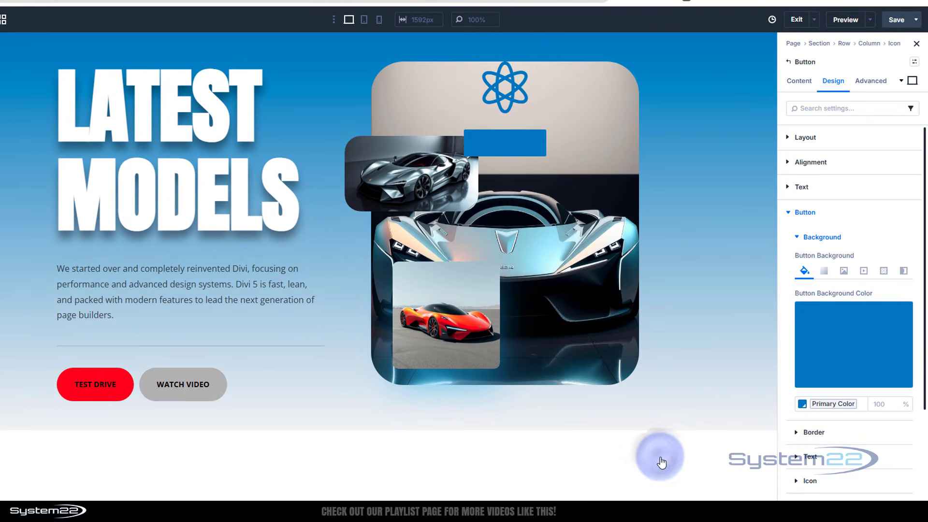
pyautogui.scroll(-3, 854, 305)
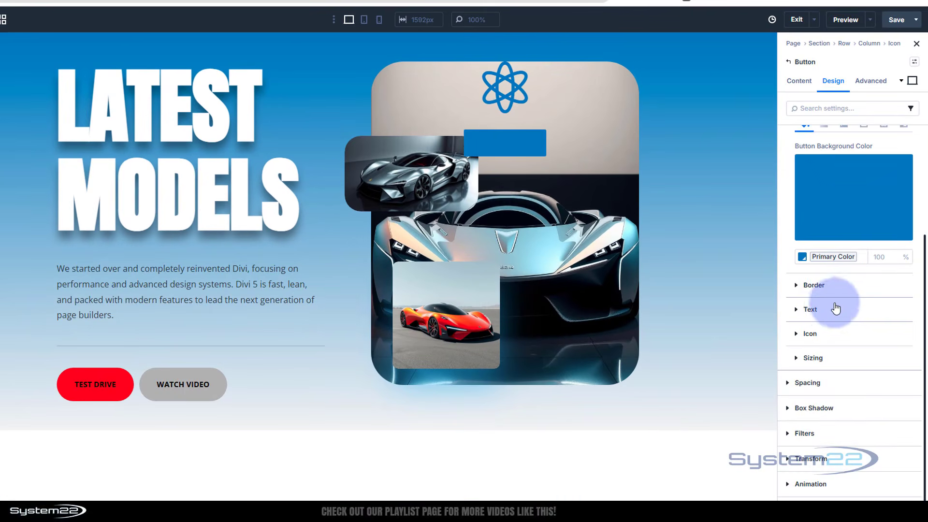
# Step: Set the nested Click Here button's text color to white (FFFFFF)
pyautogui.click(845, 308)
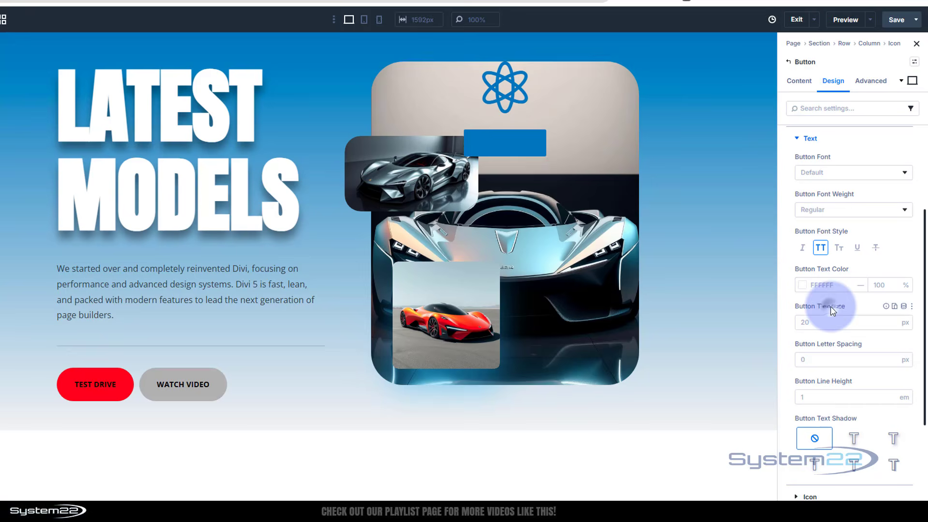
pyautogui.click(803, 285)
pyautogui.click(712, 284)
pyautogui.moveTo(677, 270); pyautogui.dragTo(646, 255)
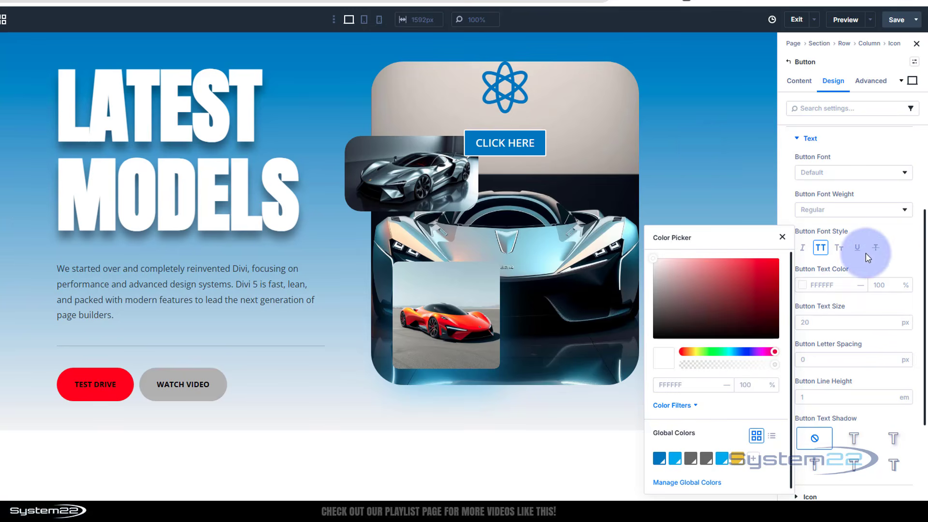
pyautogui.click(895, 241)
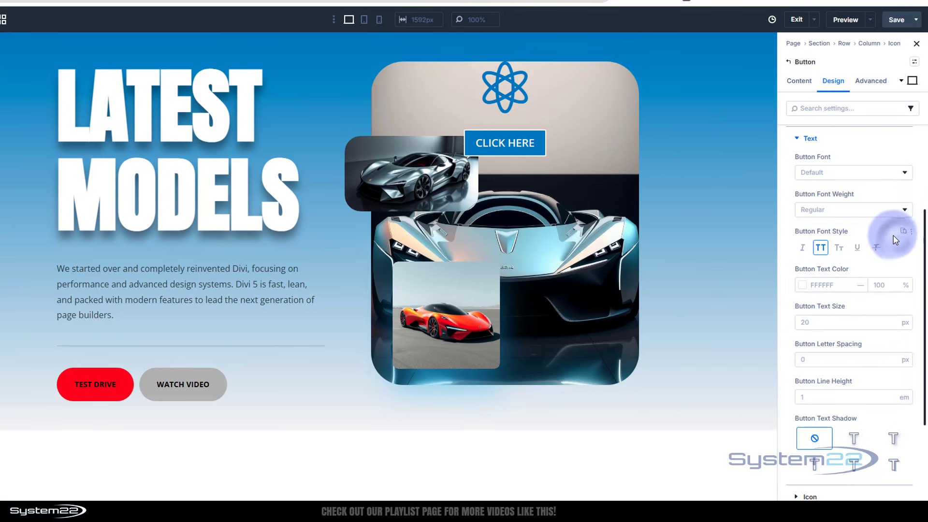
# Step: Set the nested button's text size to 12 px
pyautogui.scroll(-5, 887, 234)
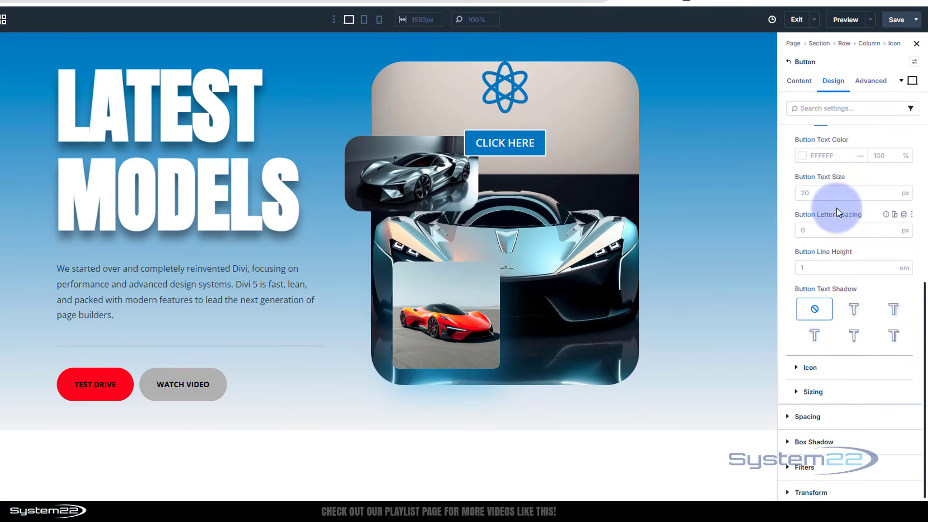
pyautogui.click(809, 194)
pyautogui.write('20')
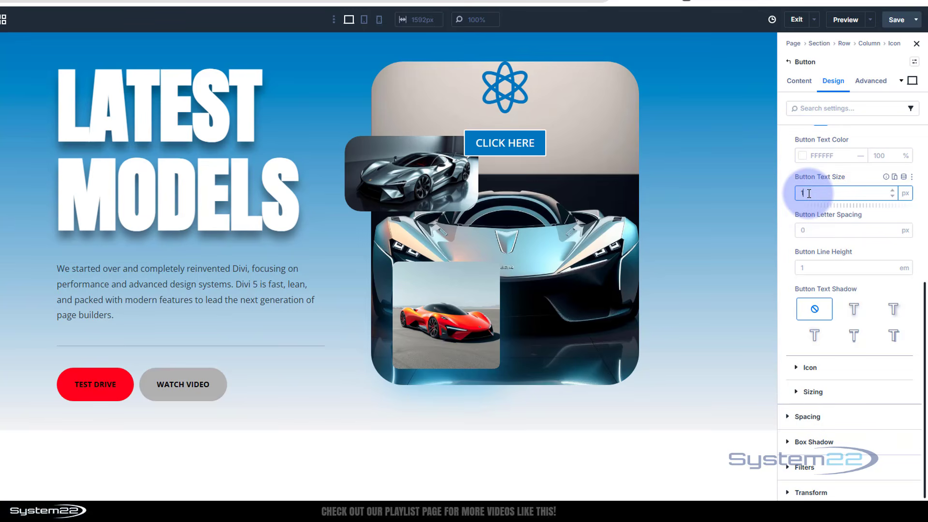
pyautogui.click(863, 169)
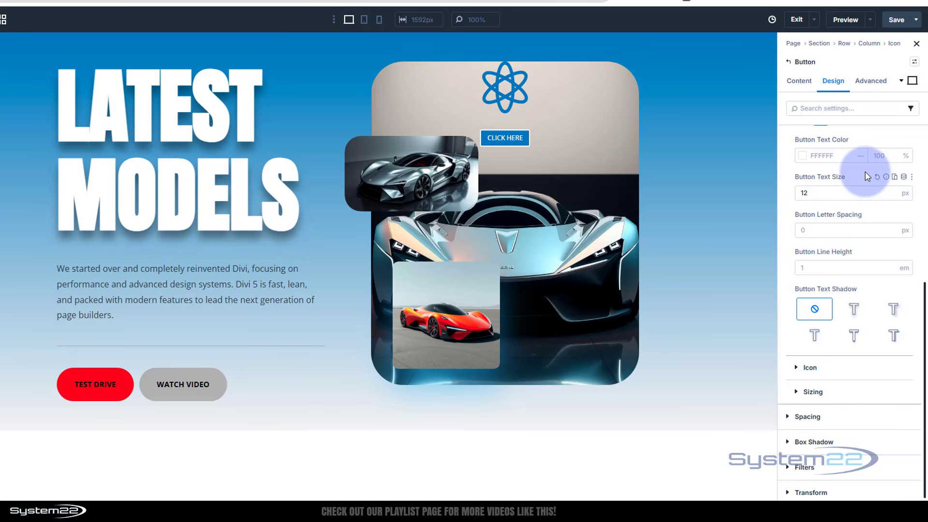
# Step: Remove the nested button's border by setting its border width to 0 px
pyautogui.scroll(5, 863, 188)
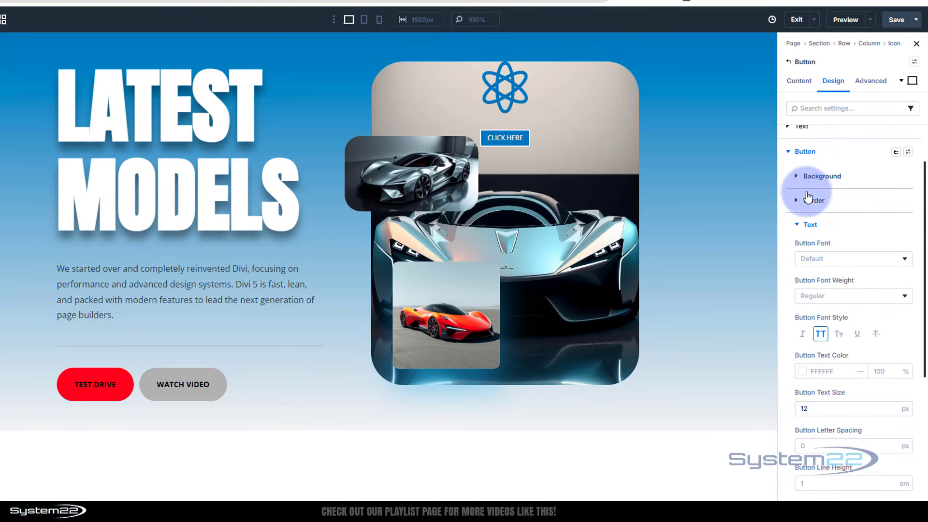
pyautogui.click(805, 208)
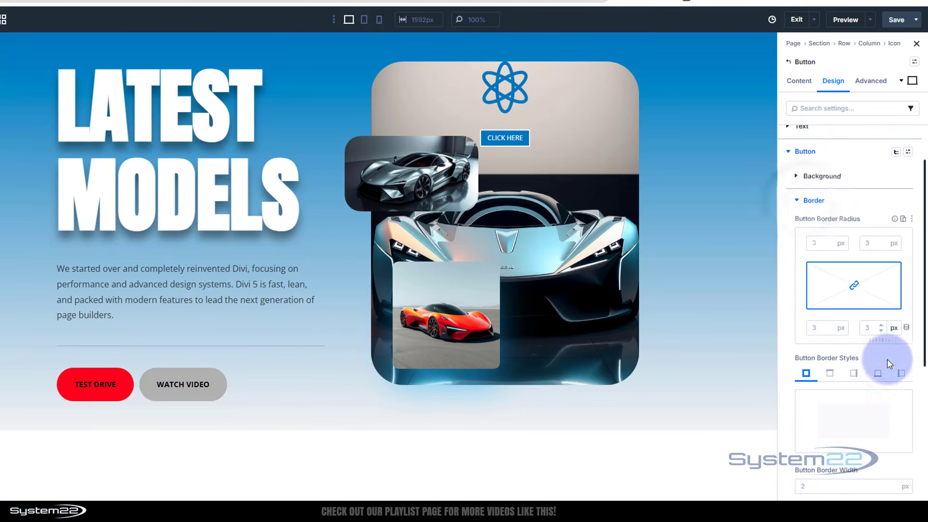
pyautogui.scroll(-2, 886, 350)
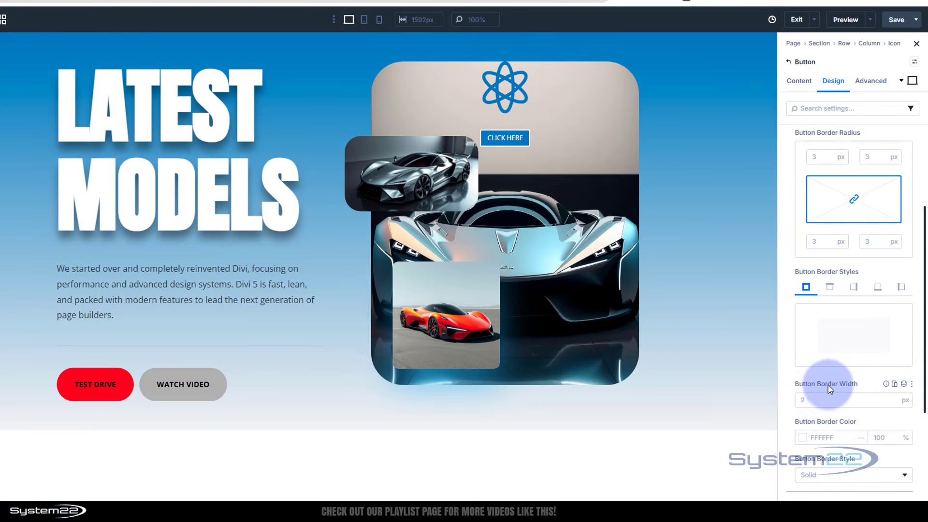
pyautogui.click(892, 403)
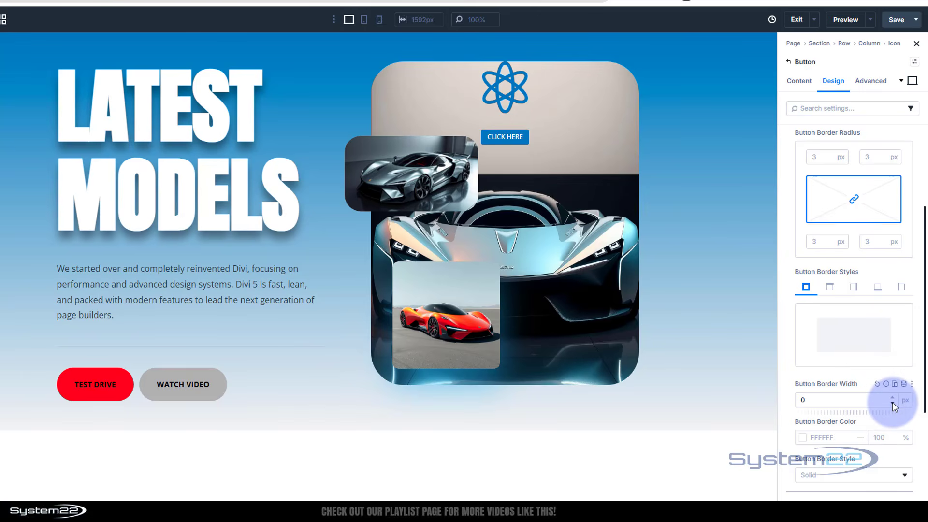
# Step: Set the atom icon's color to white (FFFFFF) and its size to 30 px
pyautogui.click(512, 89)
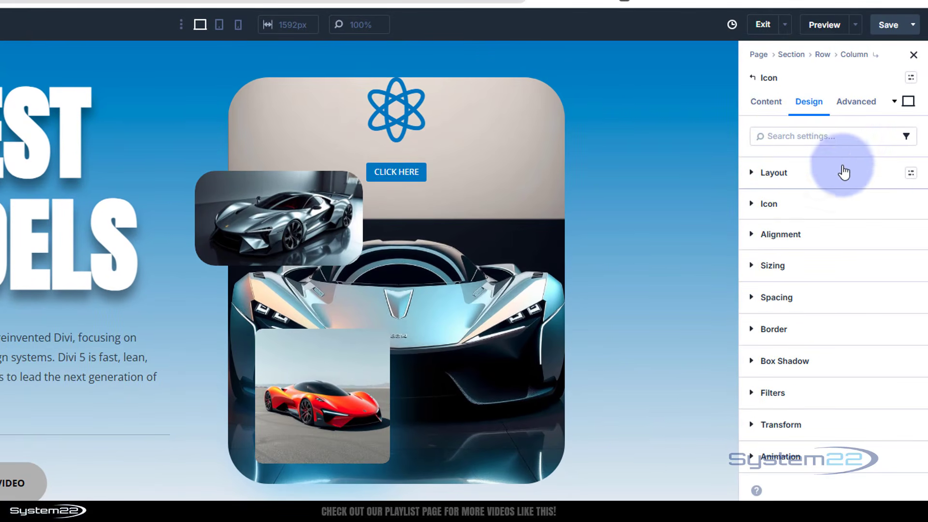
pyautogui.click(783, 206)
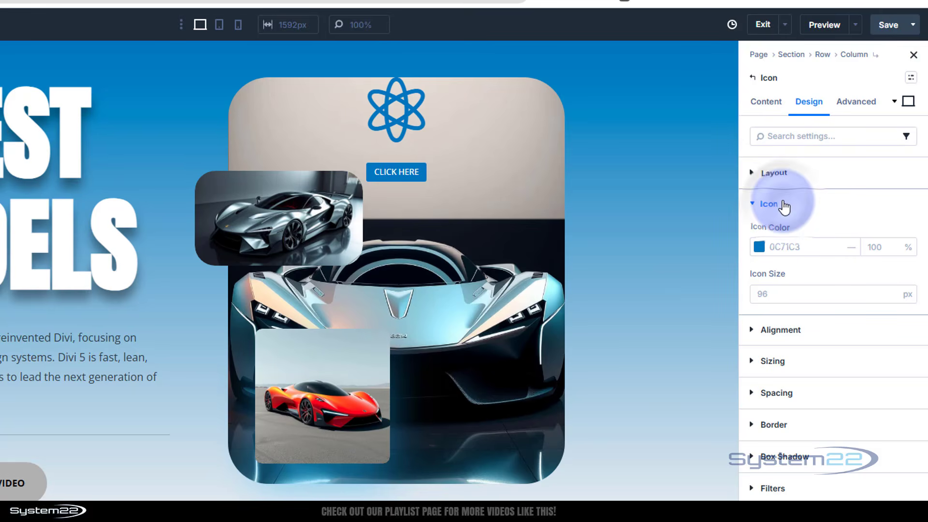
pyautogui.click(759, 247)
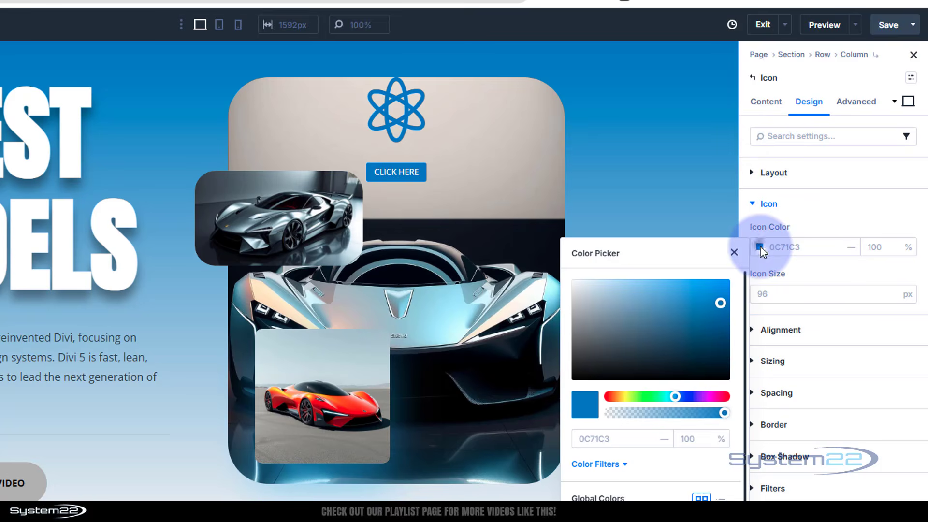
pyautogui.moveTo(624, 300); pyautogui.dragTo(553, 269)
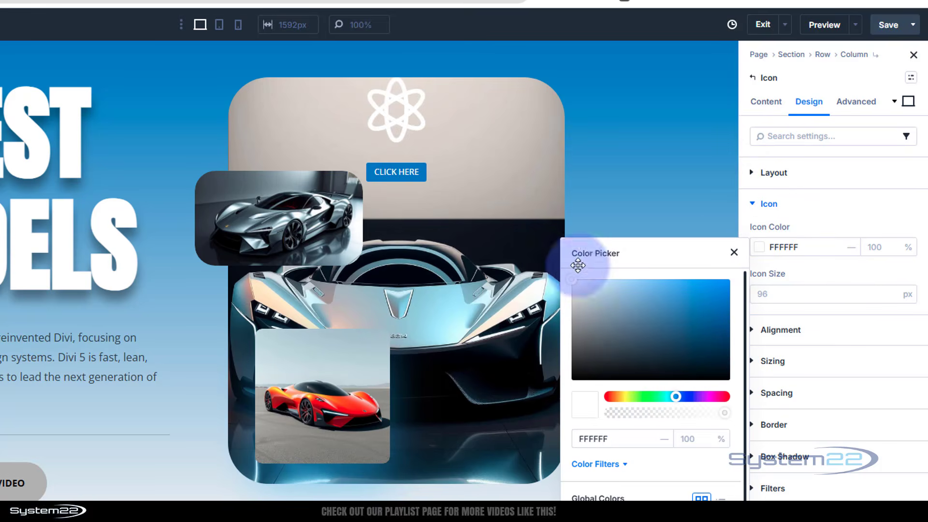
pyautogui.click(796, 295)
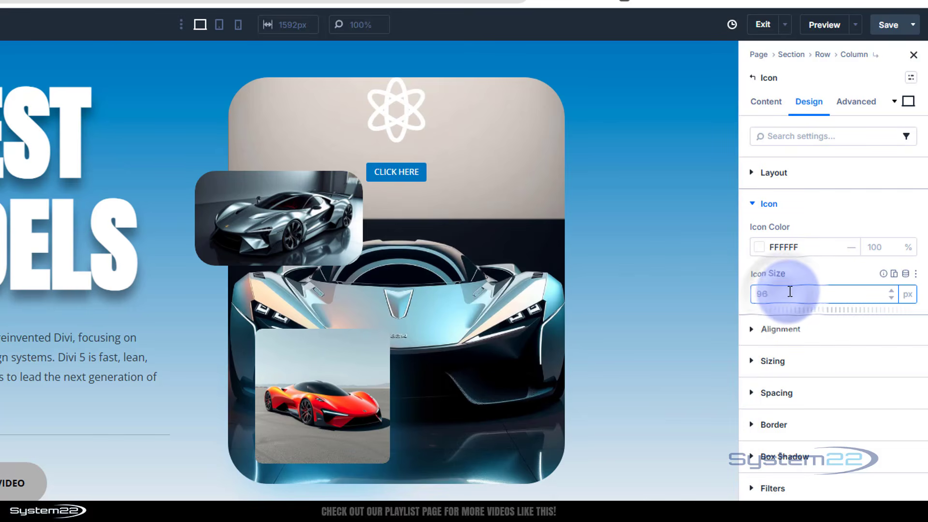
pyautogui.write('30')
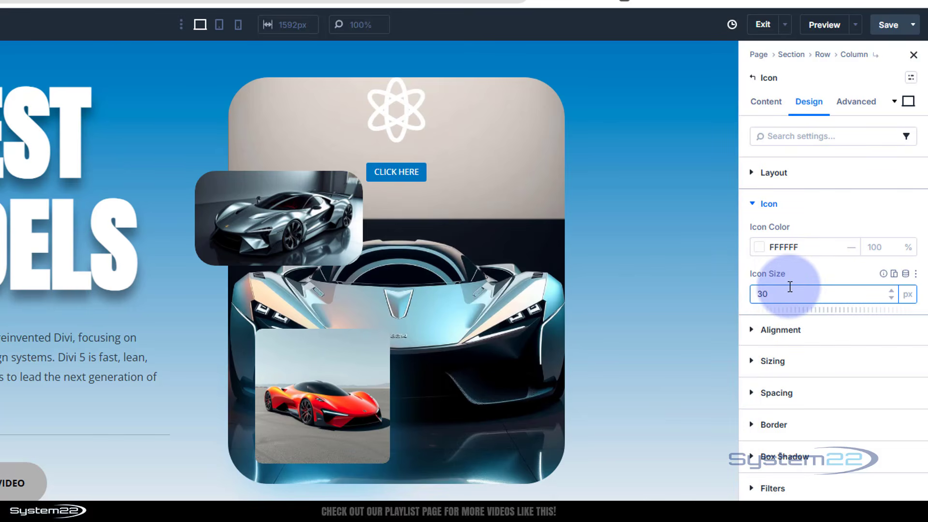
pyautogui.click(833, 273)
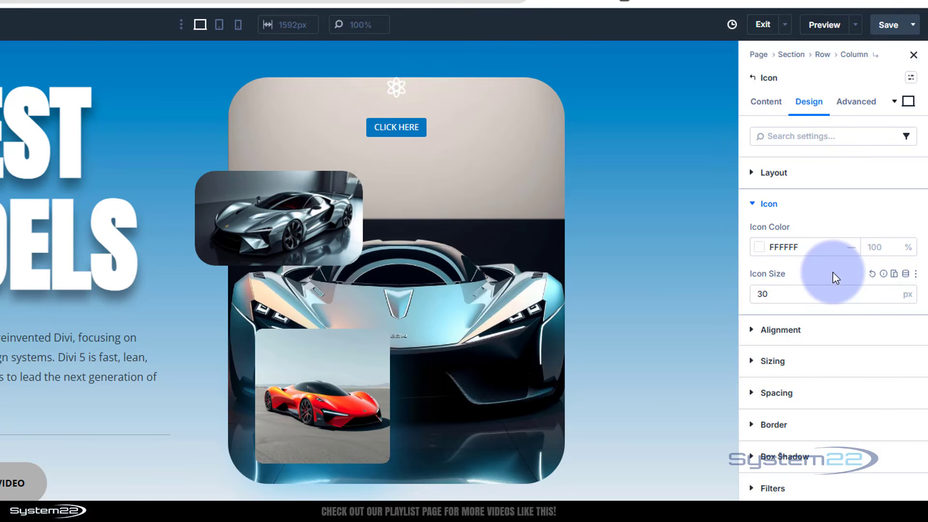
# Step: Give the Icon module a black (000000) background color at 54% opacity
pyautogui.click(763, 102)
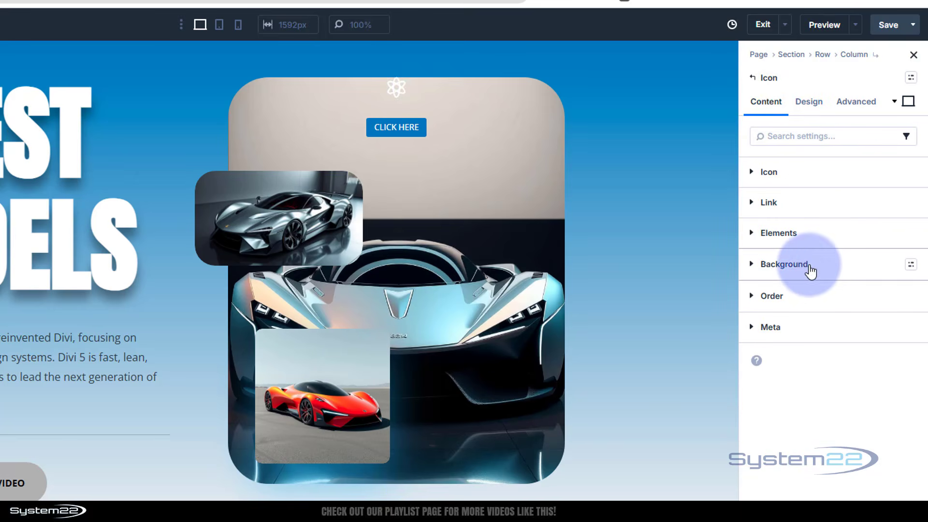
pyautogui.click(808, 267)
pyautogui.click(790, 399)
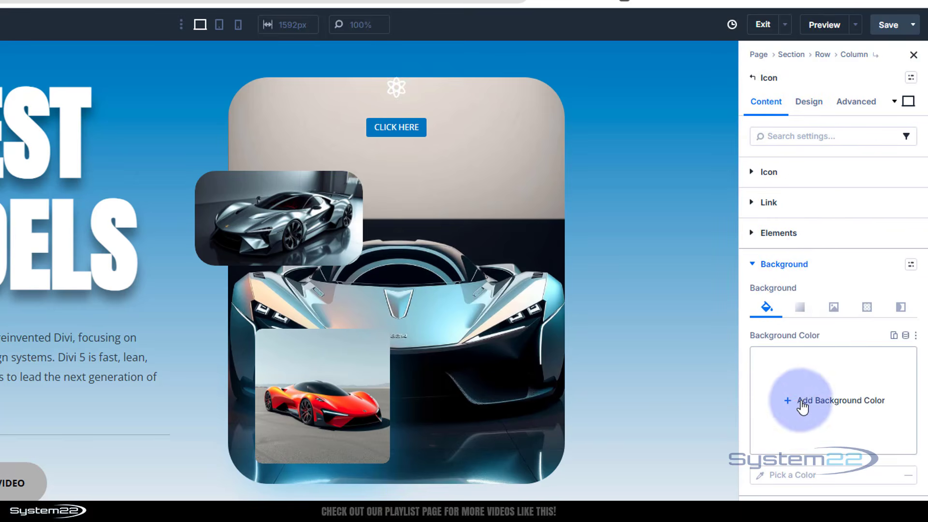
pyautogui.click(609, 378)
pyautogui.moveTo(593, 400); pyautogui.dragTo(568, 431)
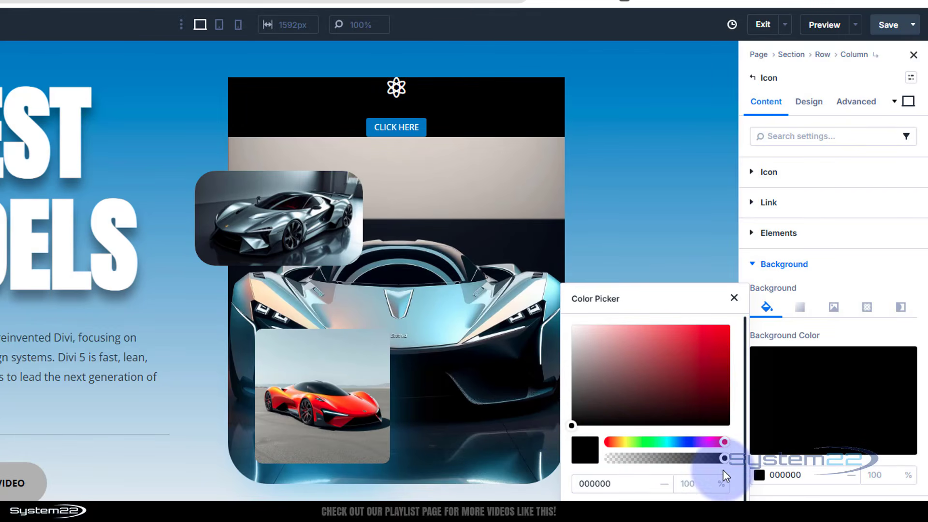
pyautogui.moveTo(722, 458); pyautogui.dragTo(672, 465)
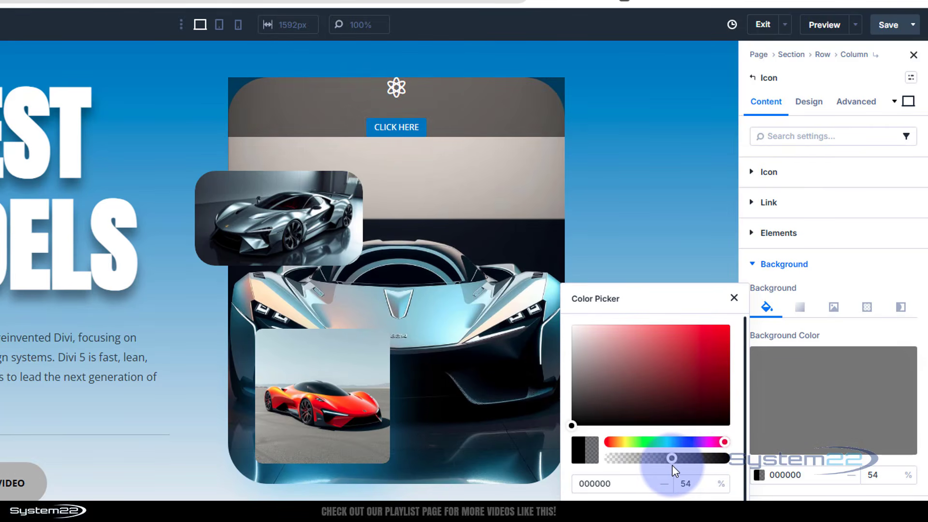
pyautogui.click(853, 264)
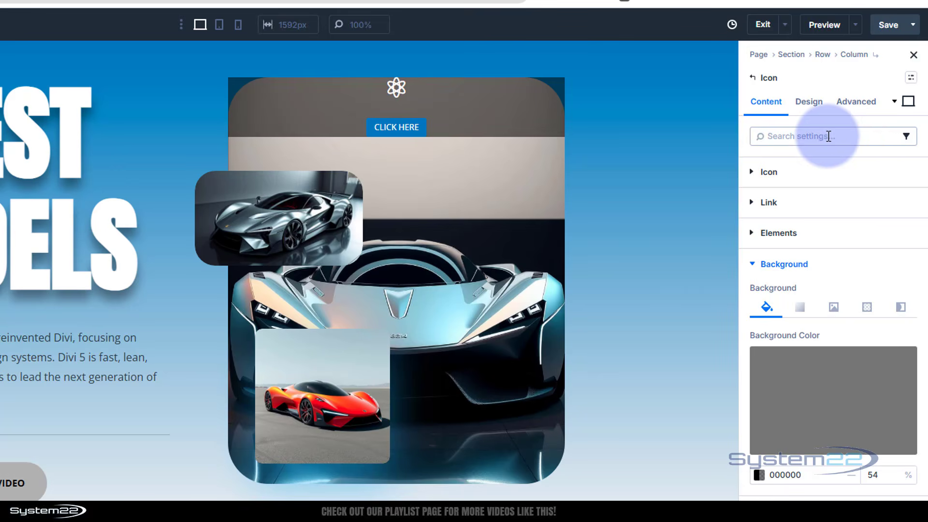
# Step: Set the vertical gap in the Icon module's layout to 10 px
pyautogui.click(811, 102)
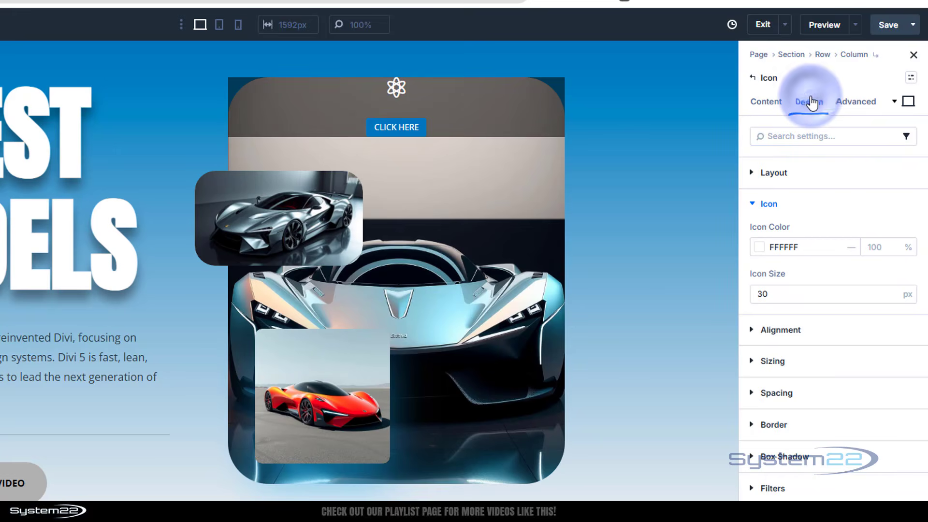
pyautogui.click(833, 175)
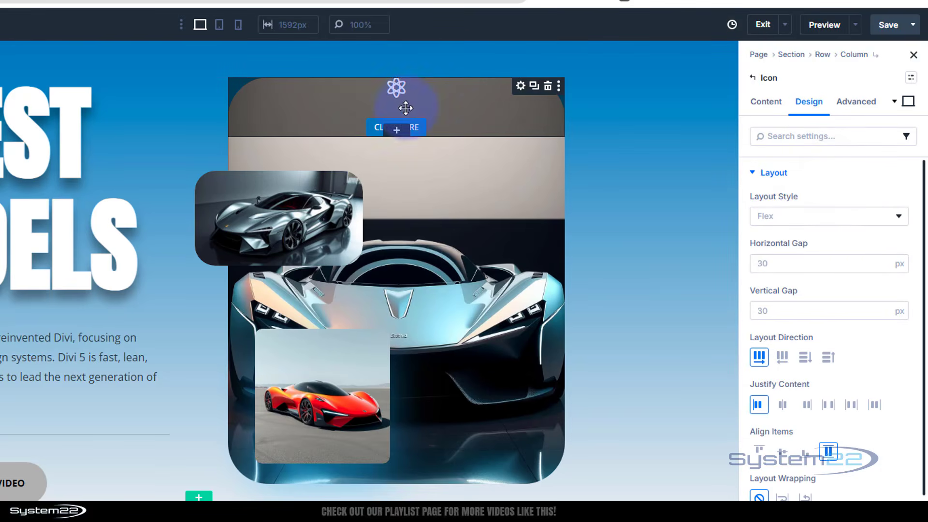
pyautogui.scroll(-3, 812, 252)
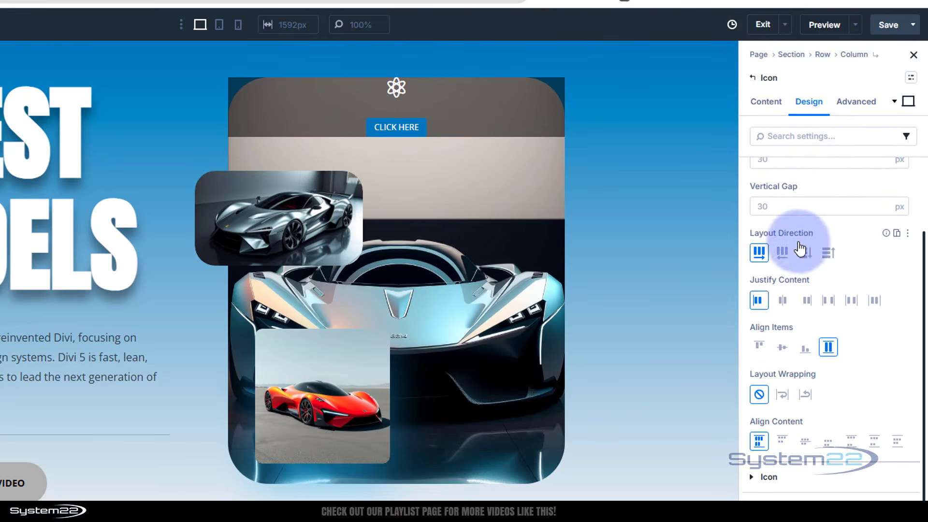
pyautogui.scroll(1, 811, 193)
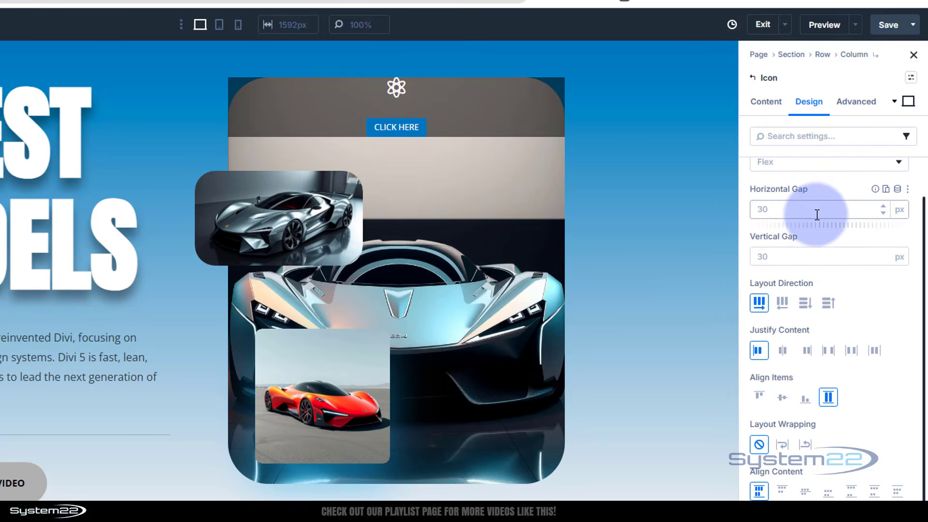
pyautogui.click(793, 256)
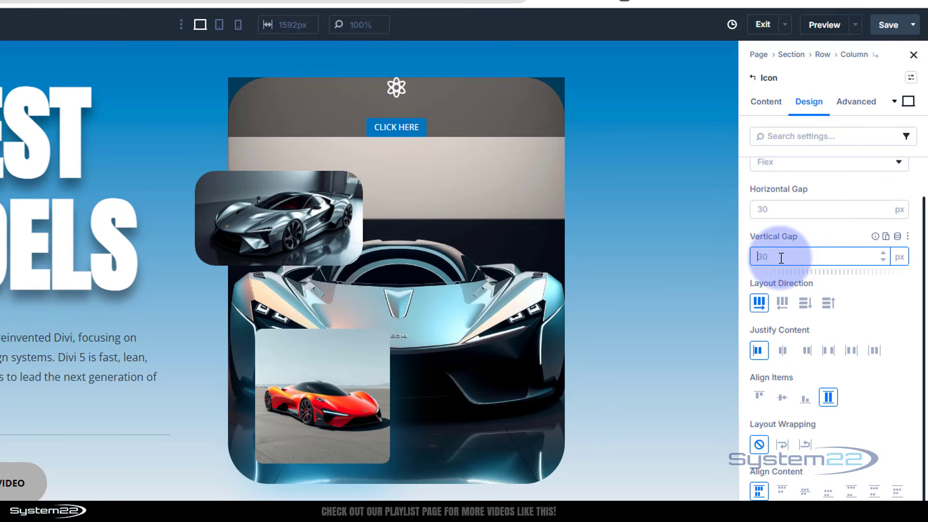
pyautogui.click(840, 232)
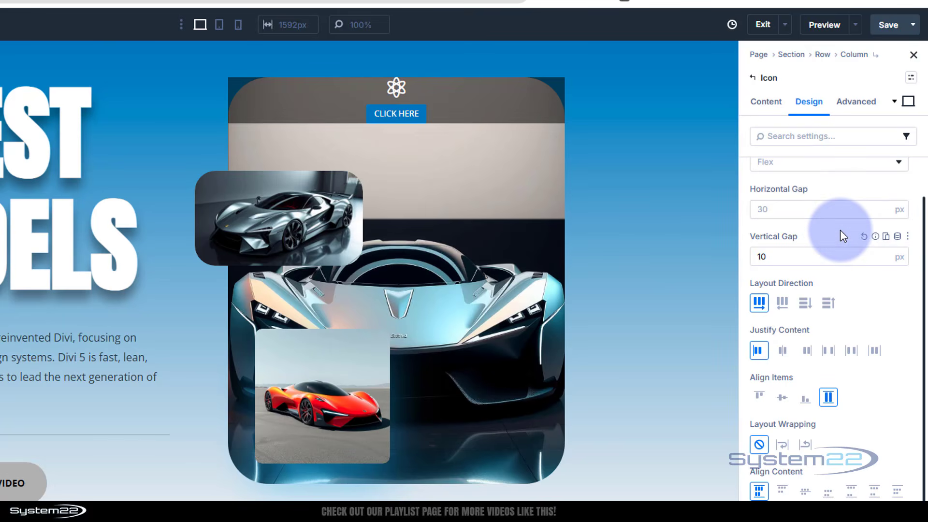
pyautogui.scroll(1, 787, 228)
pyautogui.click(756, 173)
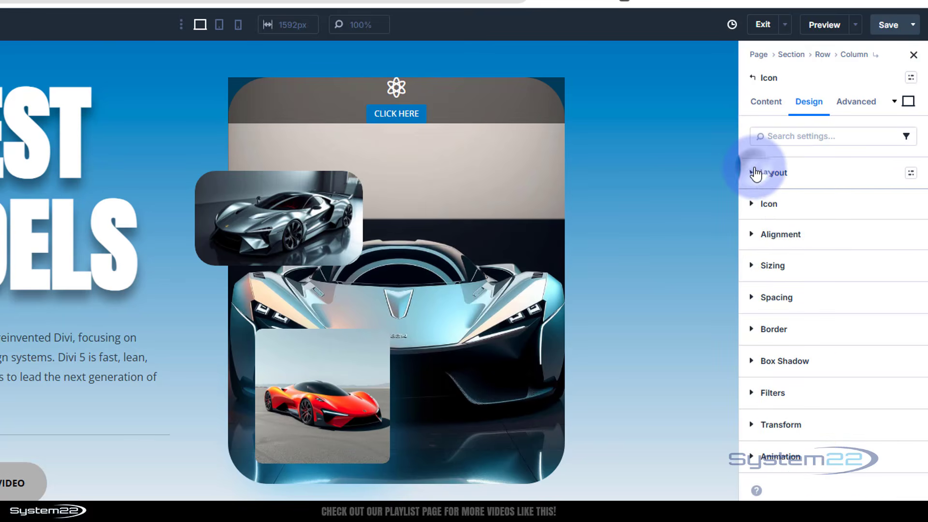
# Step: Set the Icon module's width to 120 px
pyautogui.click(779, 270)
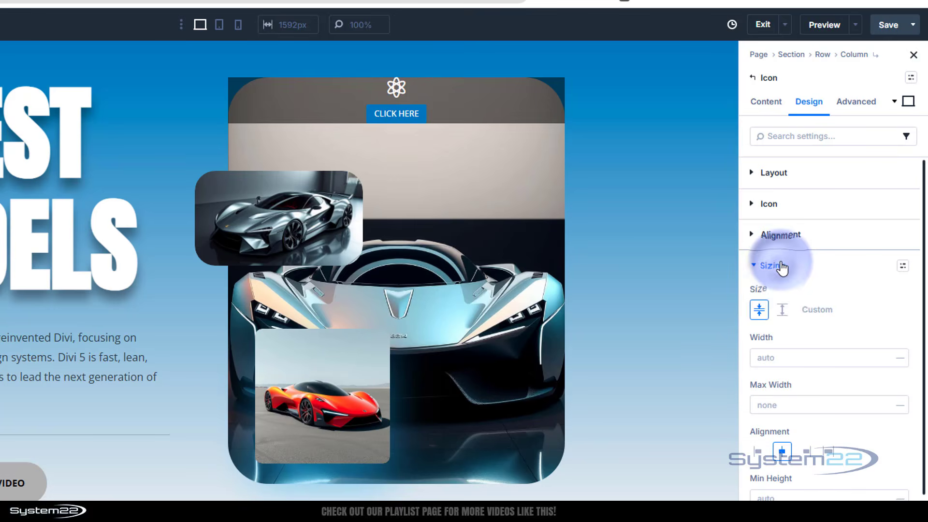
pyautogui.click(758, 358)
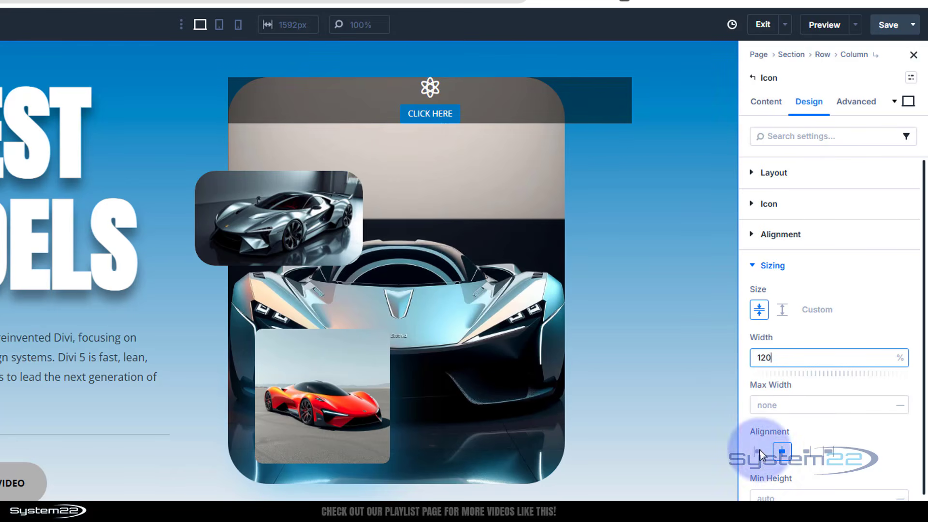
pyautogui.click(900, 358)
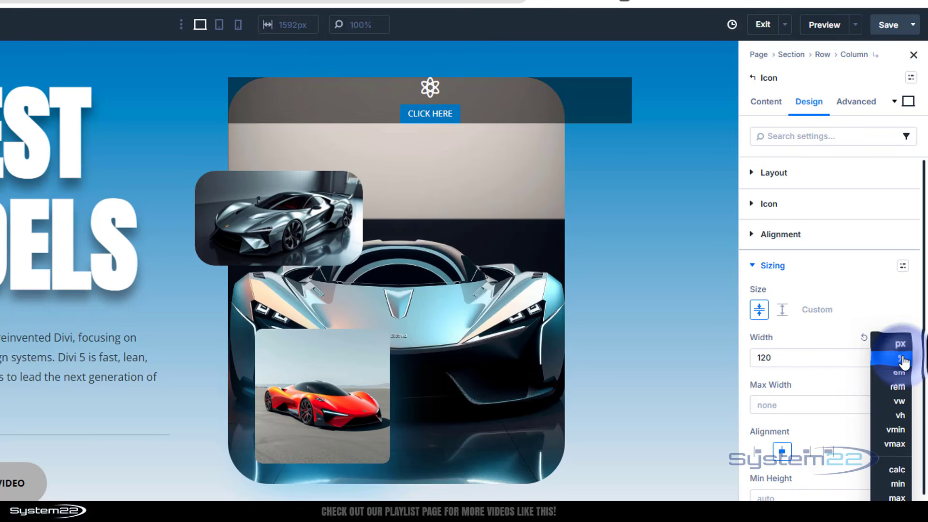
pyautogui.click(900, 344)
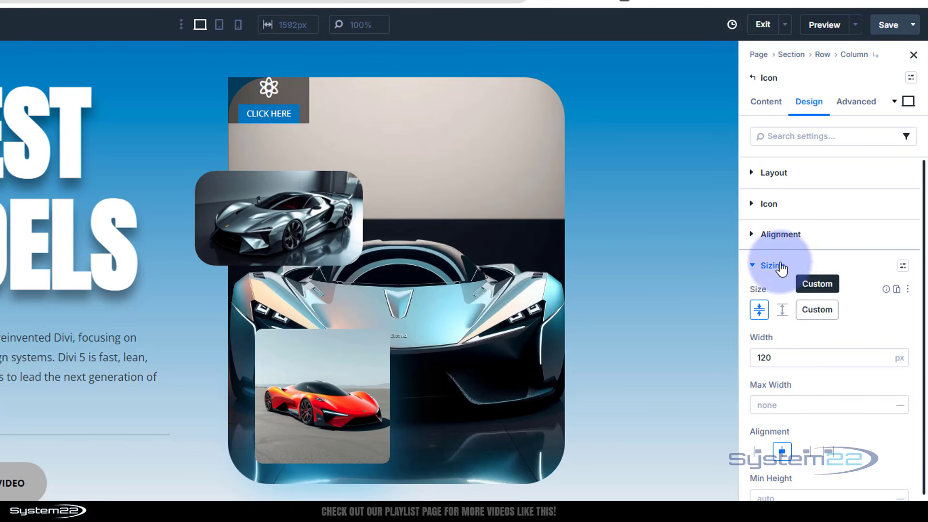
pyautogui.click(757, 265)
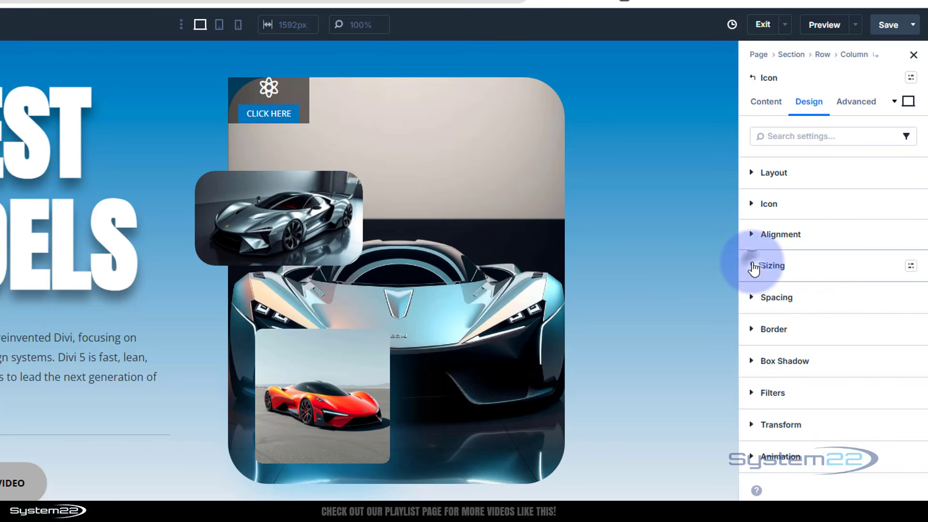
# Step: Set the Icon module's top and bottom padding to 20 px with the two values linked
pyautogui.click(751, 297)
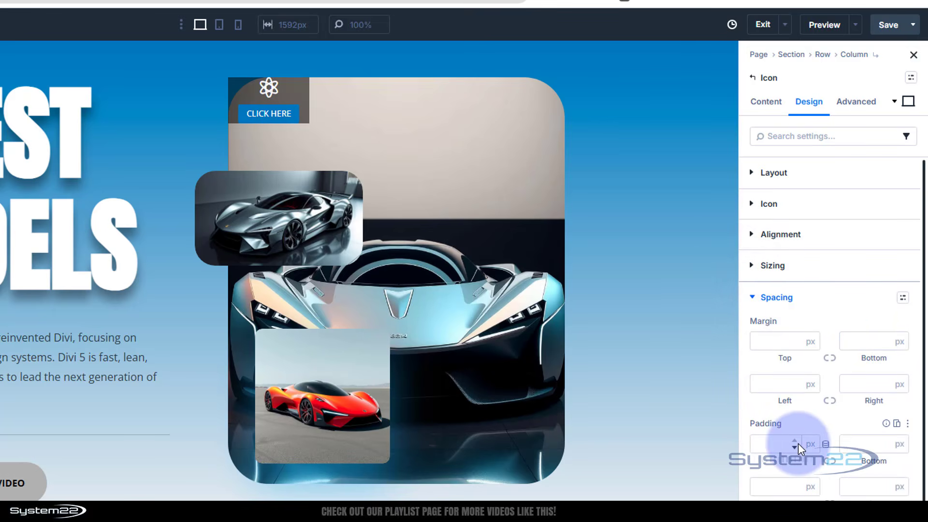
pyautogui.click(762, 443)
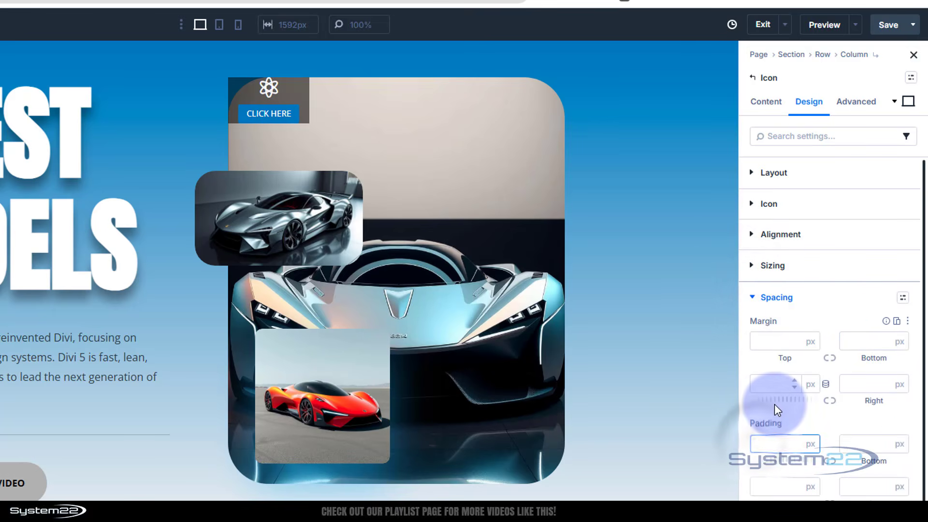
pyautogui.write('20')
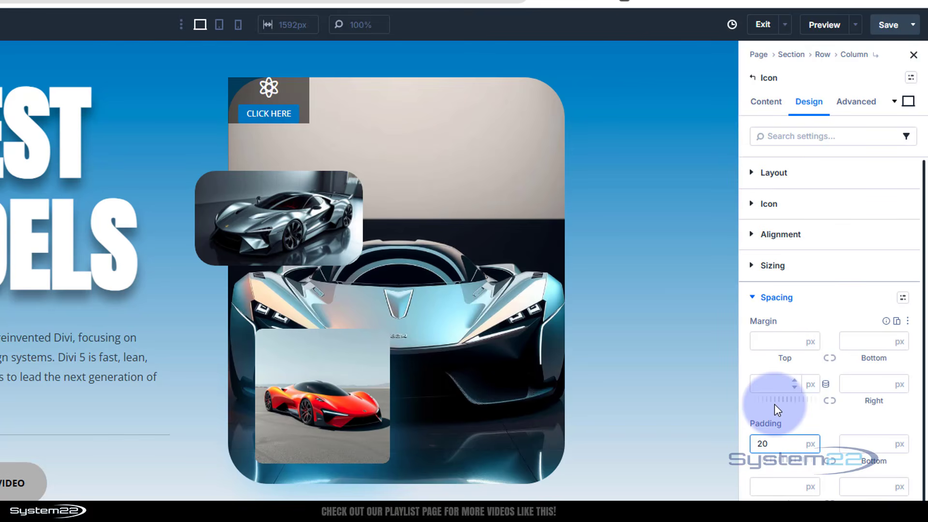
pyautogui.click(829, 461)
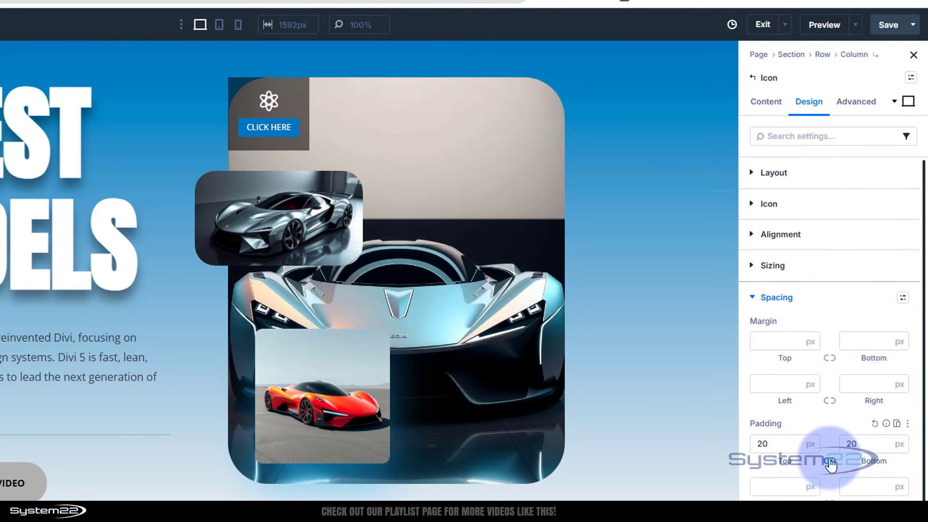
pyautogui.click(830, 462)
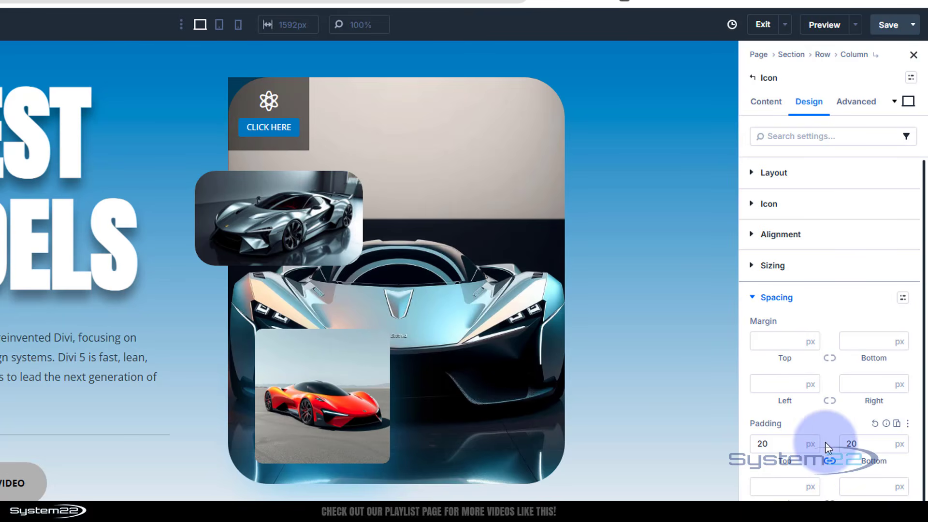
# Step: Round all four corners of the Icon module with a 30 px border radius
pyautogui.scroll(-2, 830, 462)
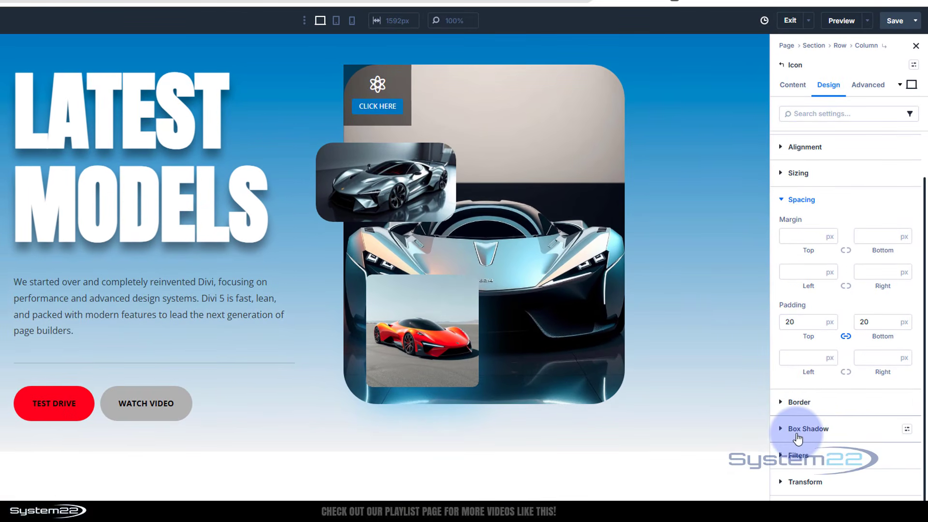
pyautogui.click(792, 473)
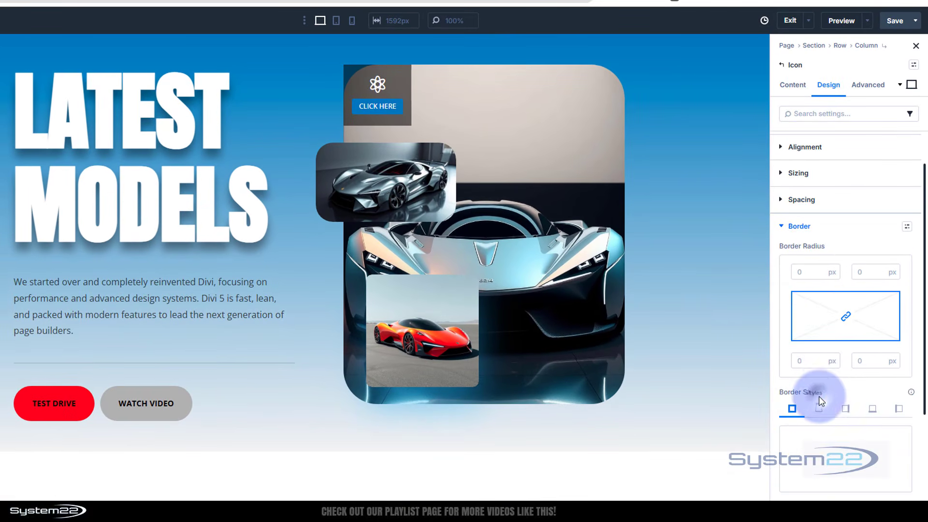
pyautogui.click(803, 272)
pyautogui.write('30')
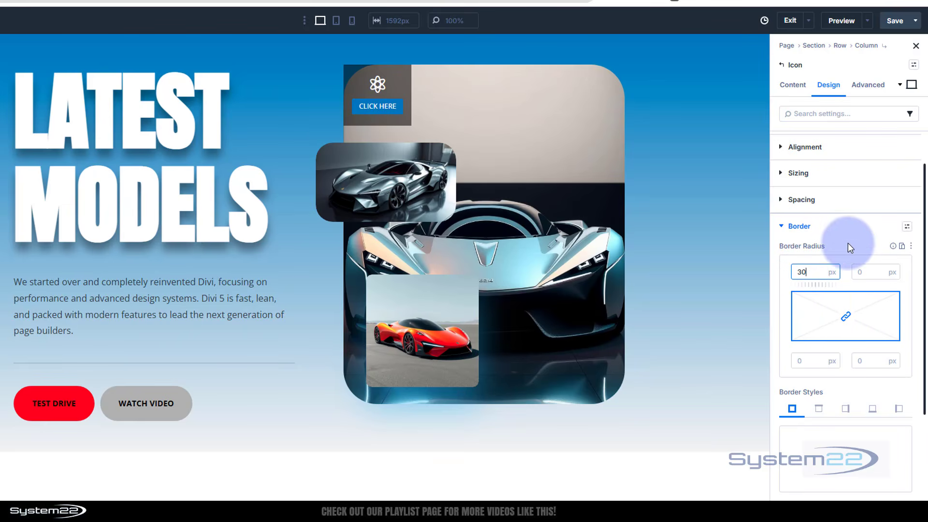
pyautogui.click(847, 263)
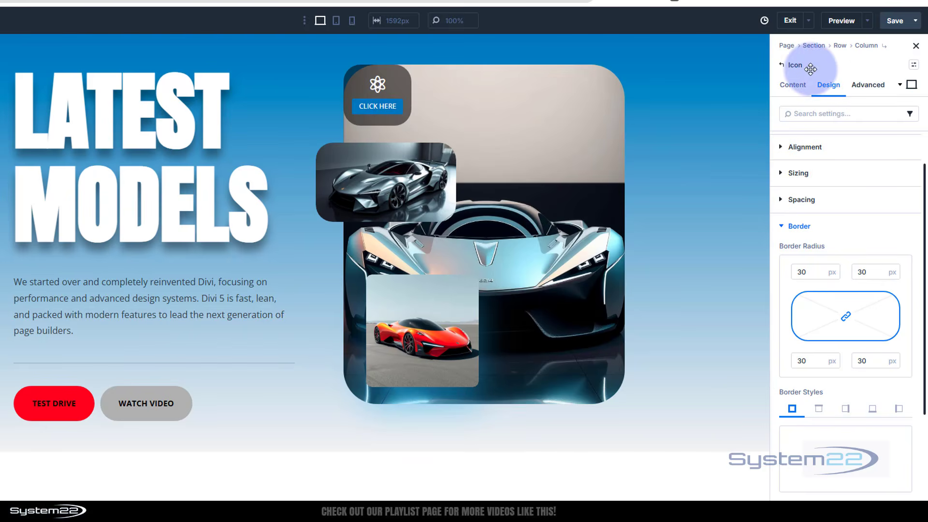
# Step: Set the Icon module's position to Absolute with its offset origin at the top-right corner
pyautogui.click(872, 85)
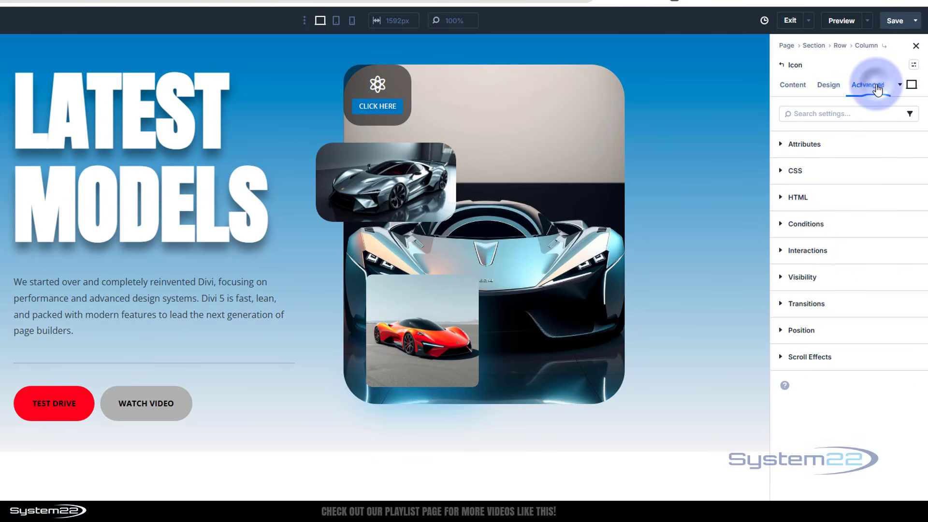
pyautogui.click(835, 329)
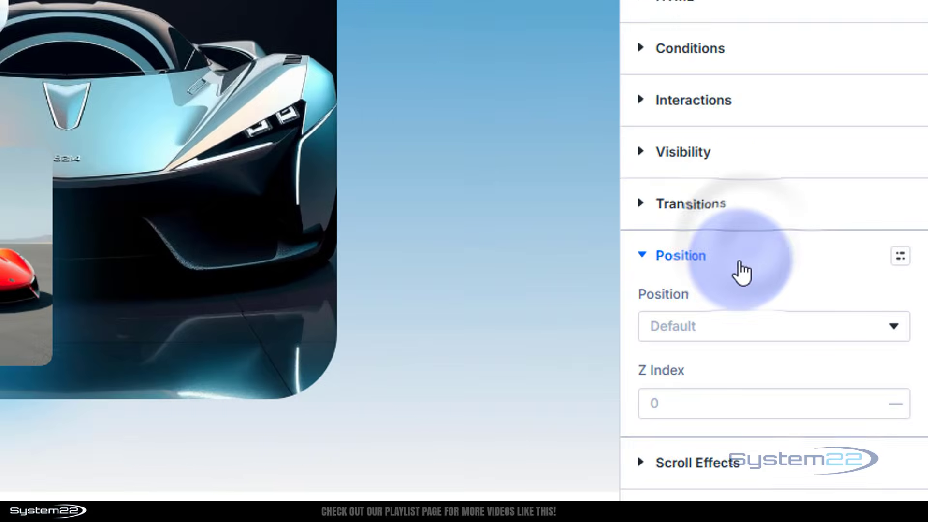
pyautogui.click(696, 331)
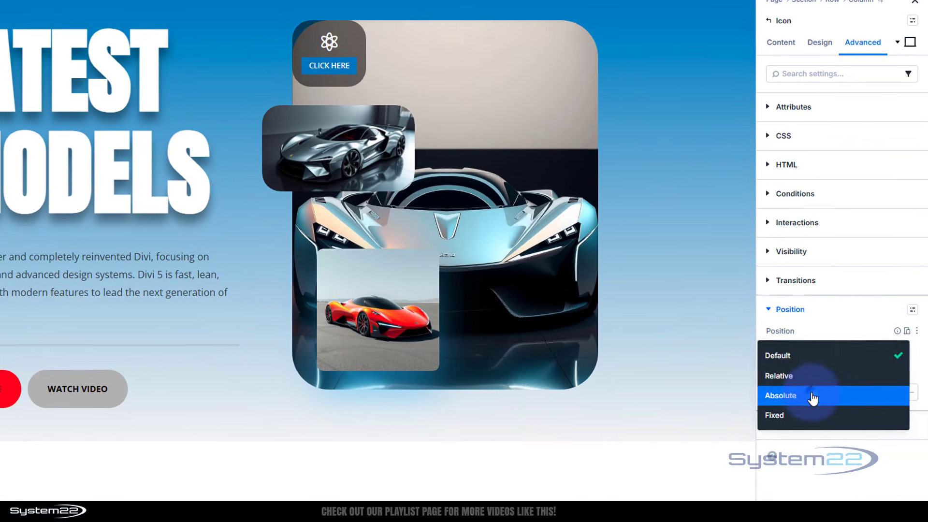
pyautogui.click(813, 397)
pyautogui.scroll(-3, 849, 338)
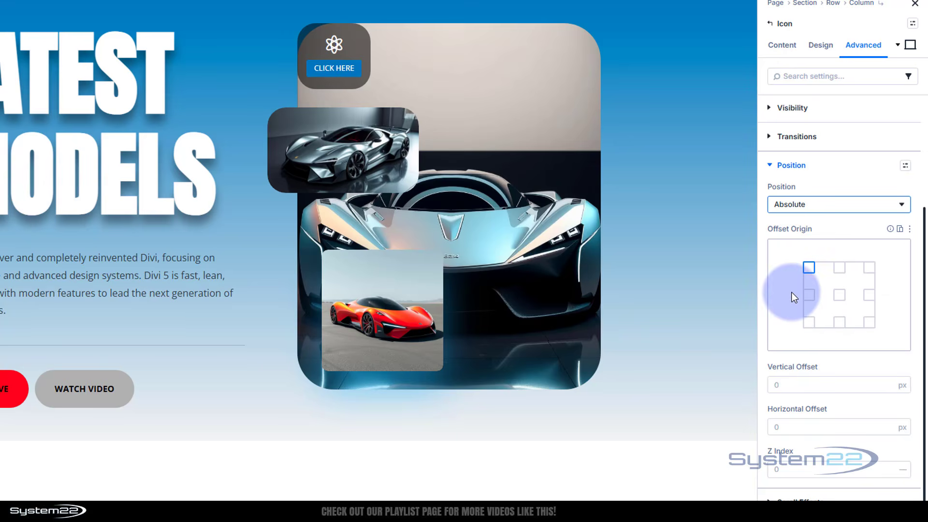
pyautogui.click(869, 268)
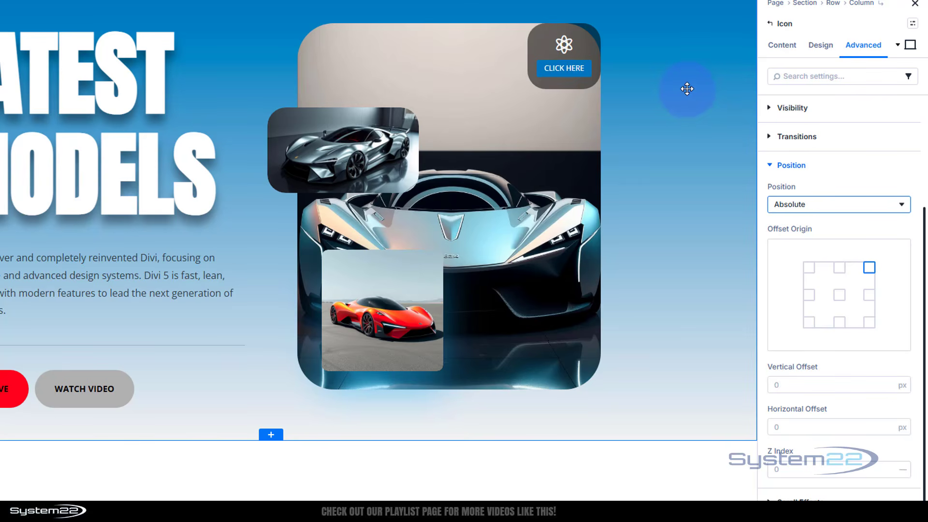
# Step: Offset the Icon module 10% vertically and -10% horizontally
pyautogui.click(792, 382)
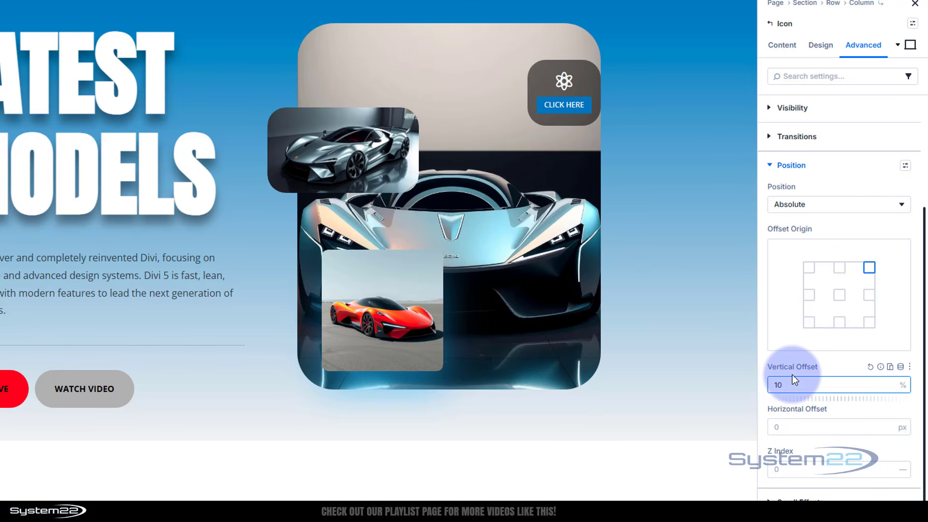
pyautogui.click(797, 422)
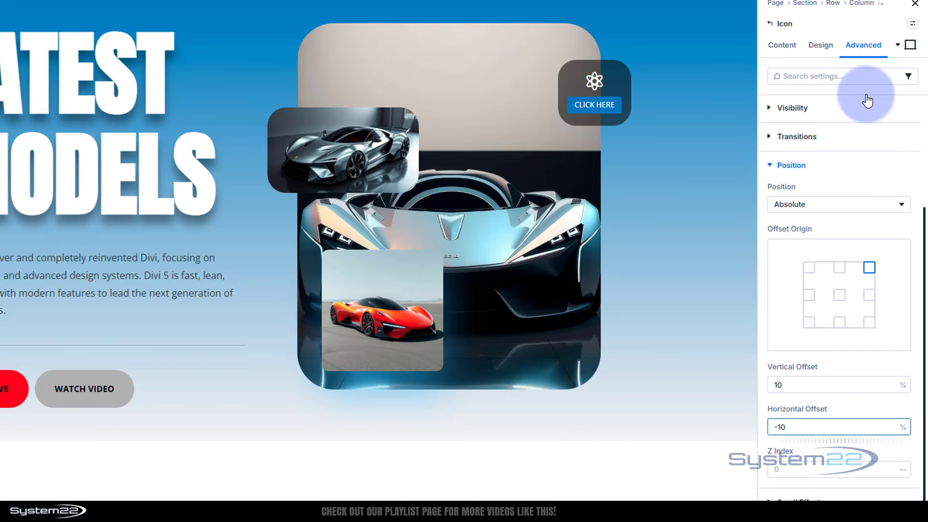
pyautogui.click(772, 166)
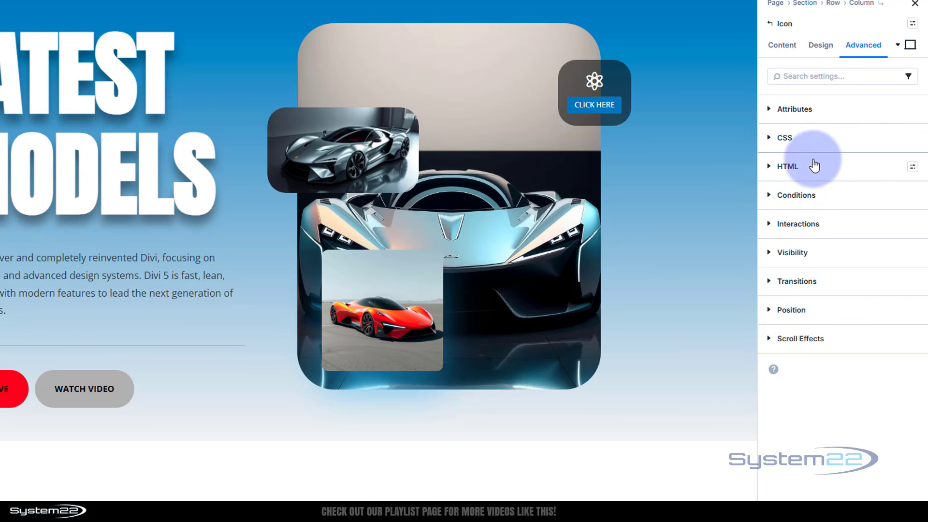
# Step: Add the Preset 1 box shadow to the Icon module and set its shadow color to the global Secondary Color
pyautogui.click(821, 45)
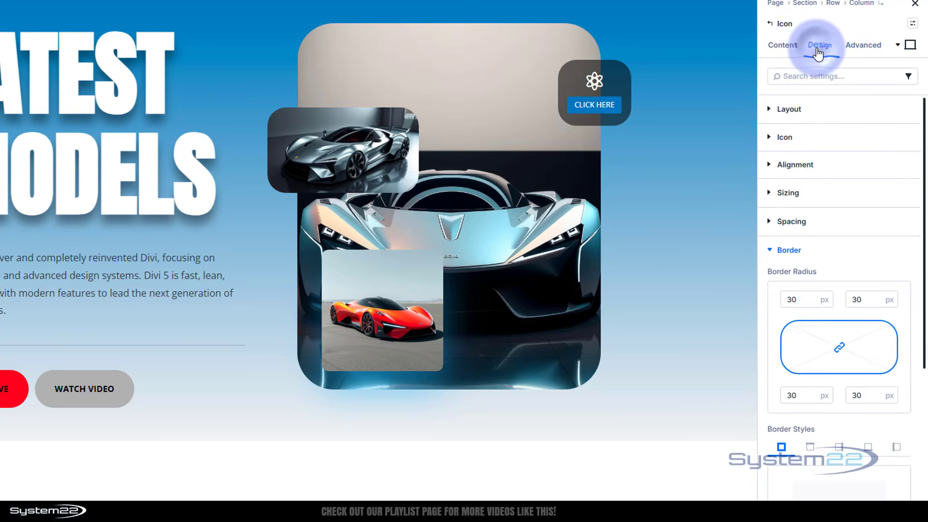
pyautogui.click(773, 249)
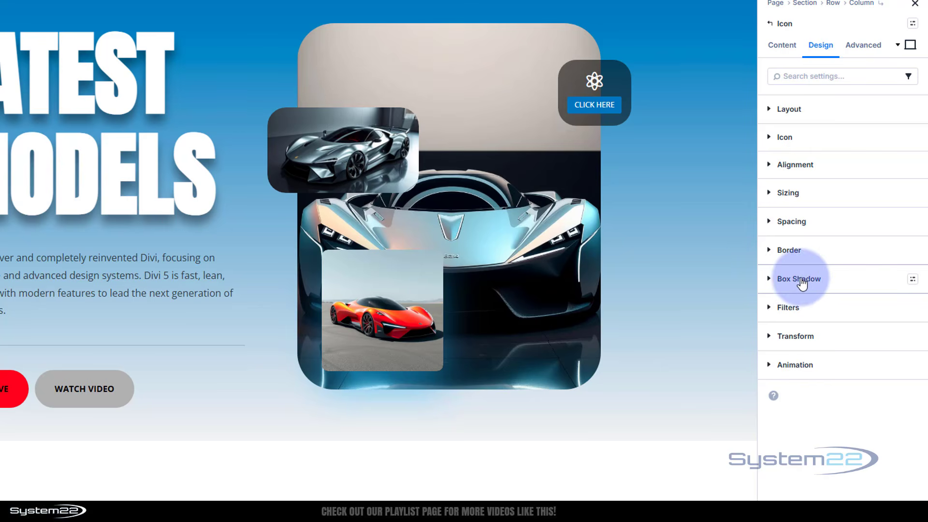
pyautogui.click(777, 281)
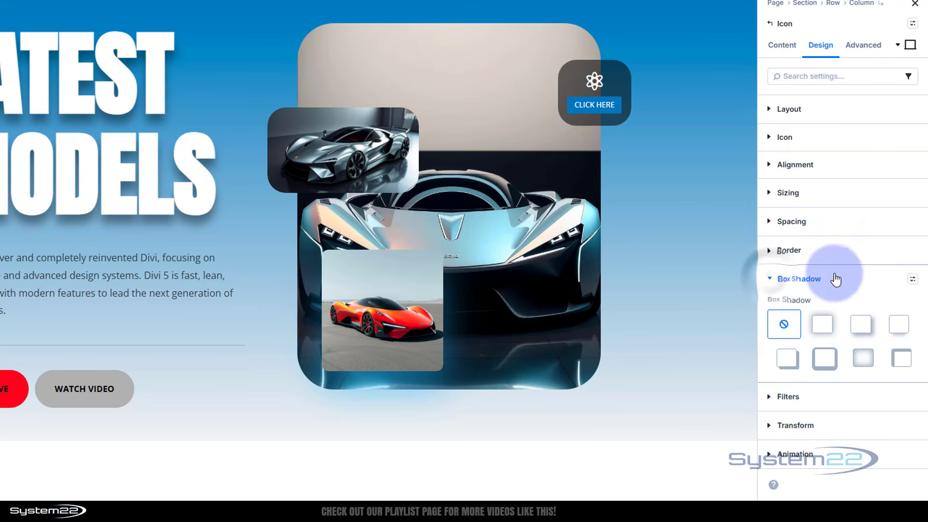
pyautogui.click(822, 324)
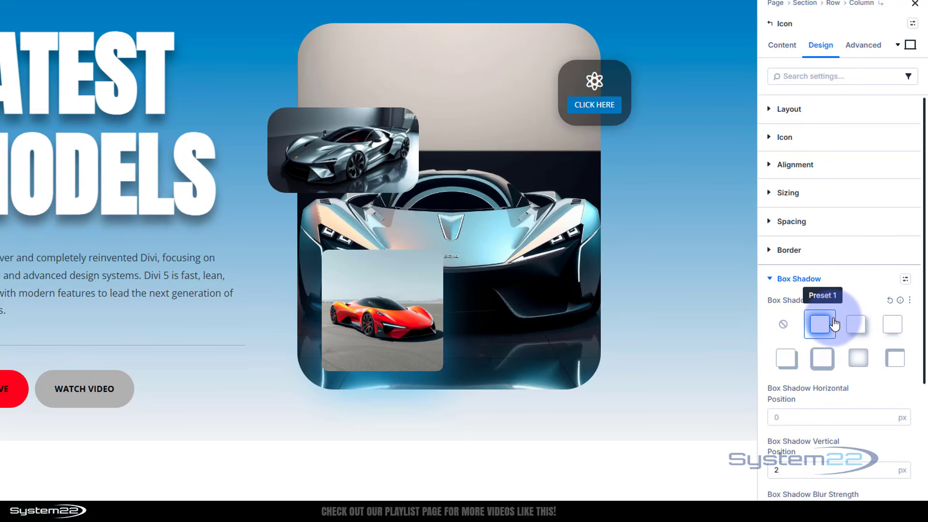
pyautogui.scroll(-5, 835, 384)
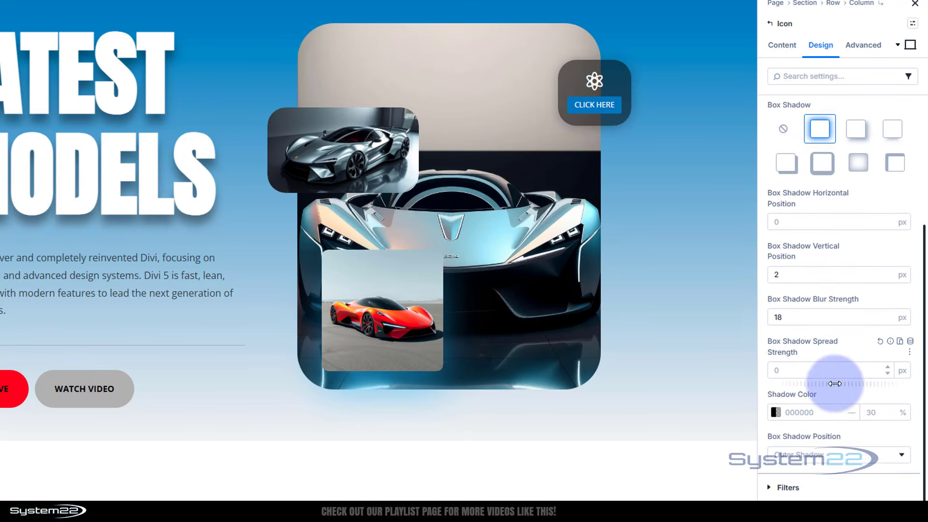
pyautogui.click(776, 370)
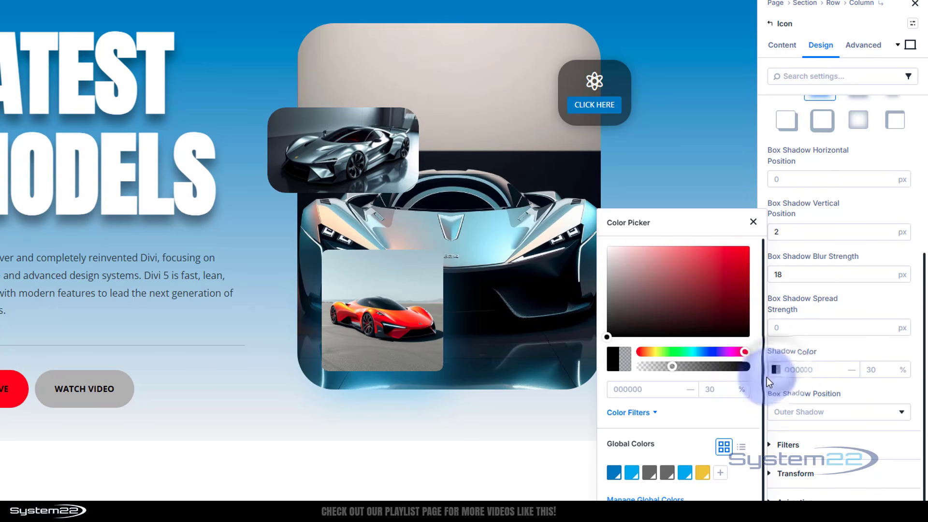
pyautogui.click(637, 472)
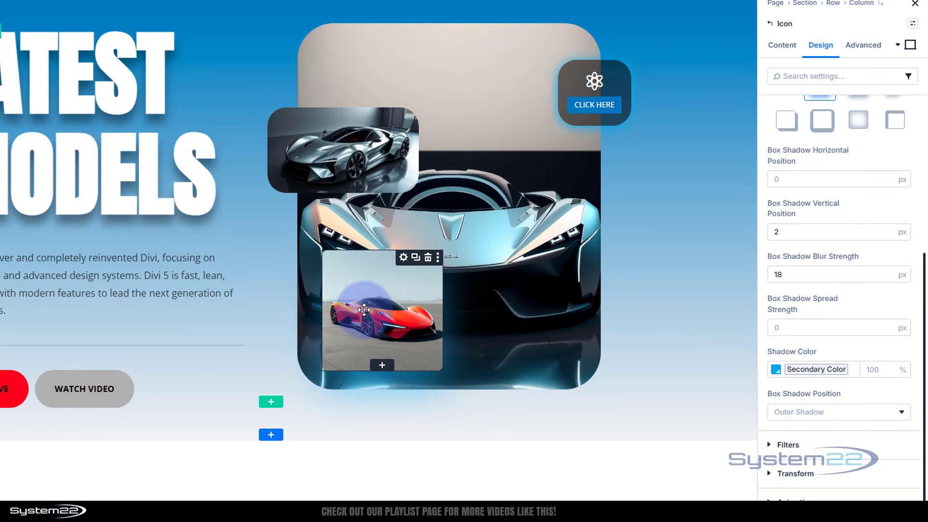
# Step: Try the red car image's offset origin at the bottom center and at the bottom-right corner
pyautogui.click(364, 283)
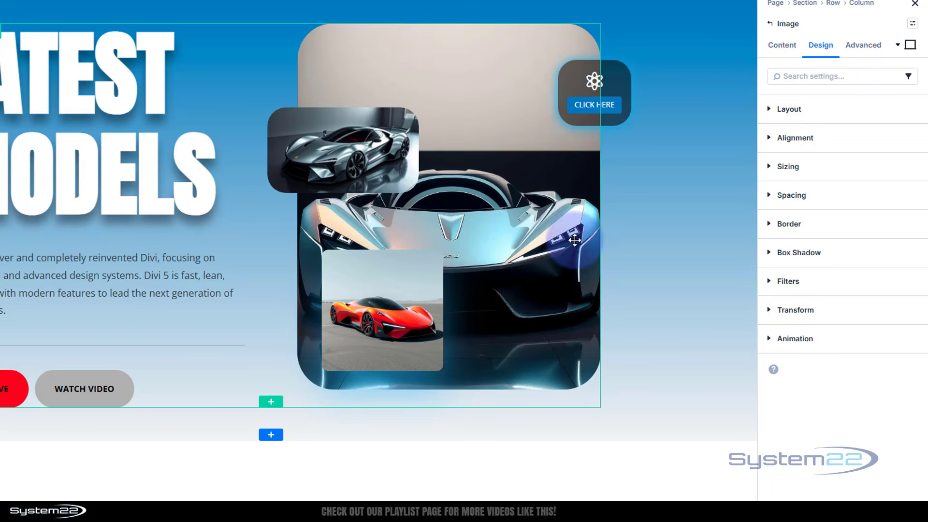
pyautogui.click(867, 49)
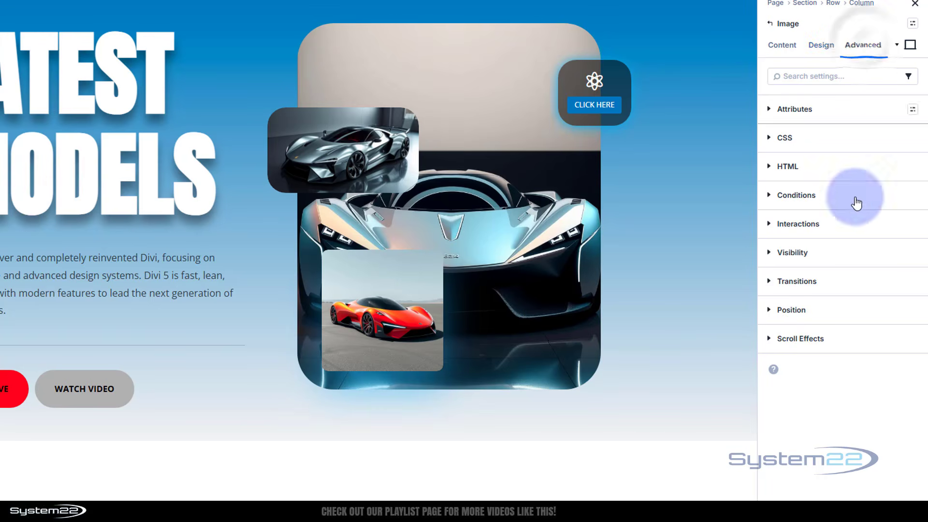
pyautogui.click(853, 308)
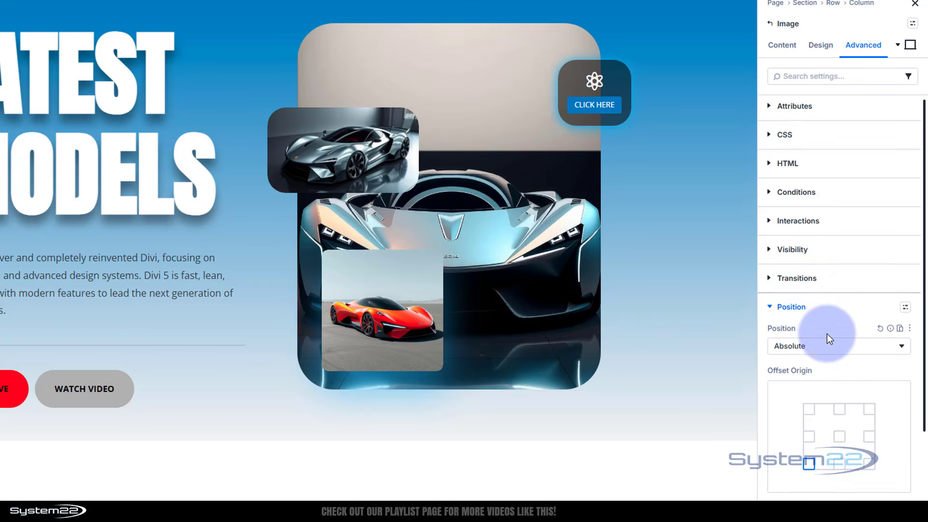
pyautogui.scroll(-3, 828, 332)
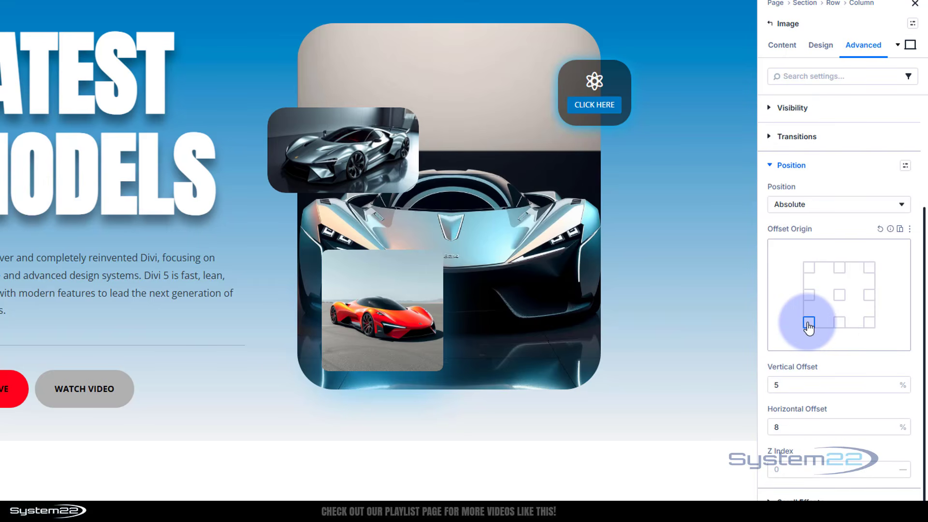
pyautogui.click(790, 424)
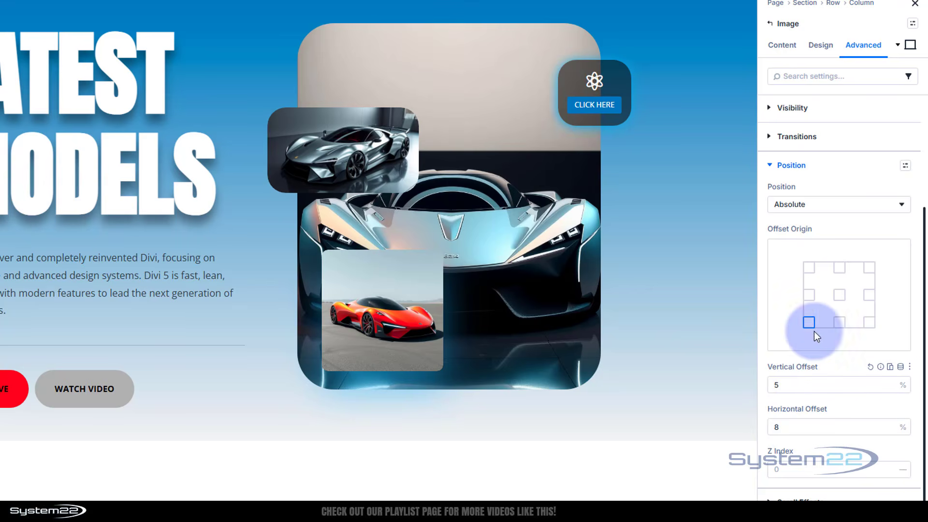
pyautogui.click(839, 322)
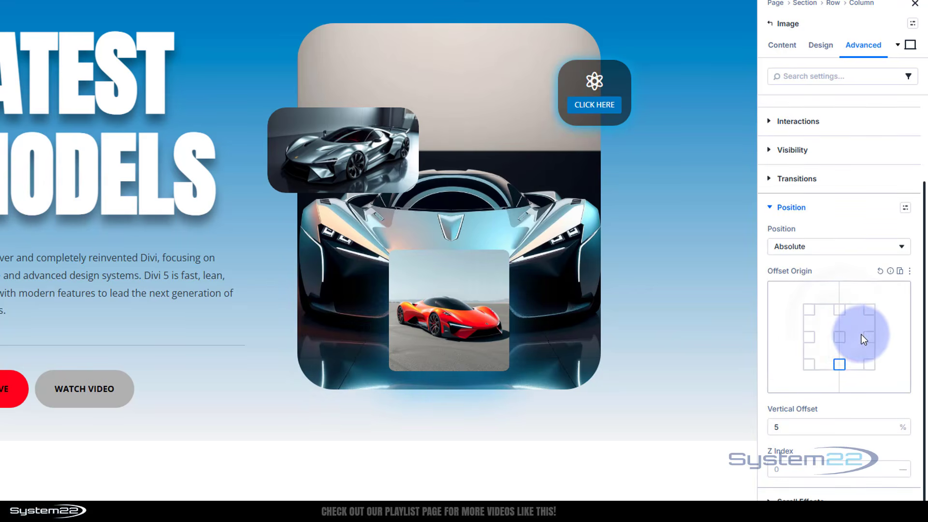
pyautogui.click(868, 364)
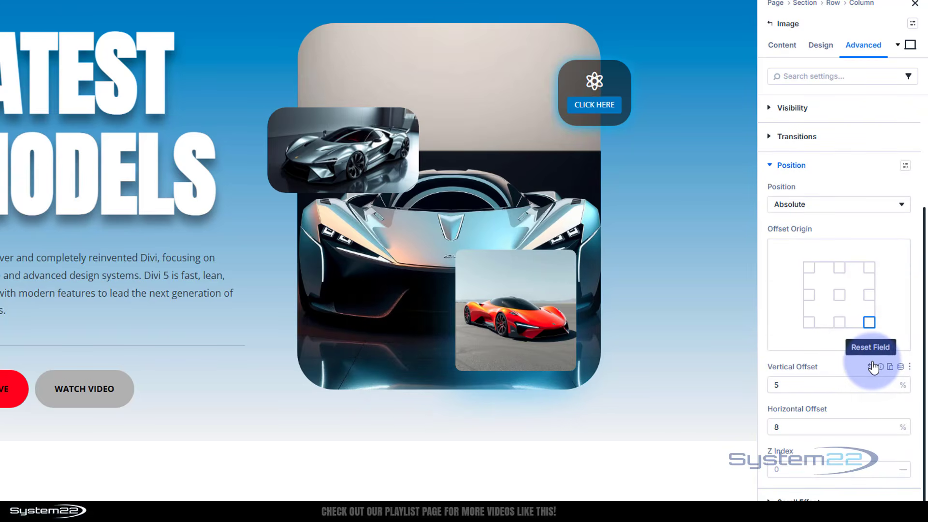
# Step: Try a 35% vertical offset on the red car image and return it to 5% with a bottom-left offset origin
pyautogui.click(793, 399)
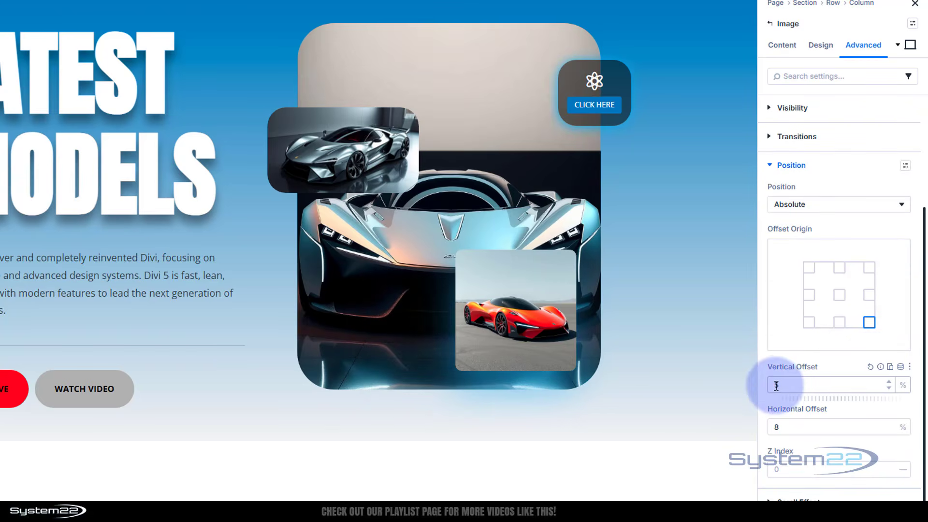
pyautogui.write('35')
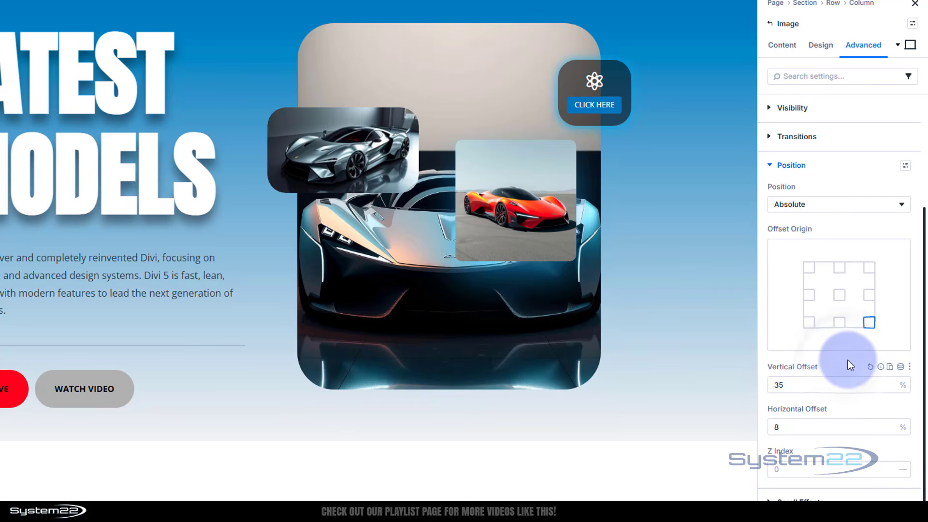
pyautogui.press('BackSpace')
pyautogui.click(809, 321)
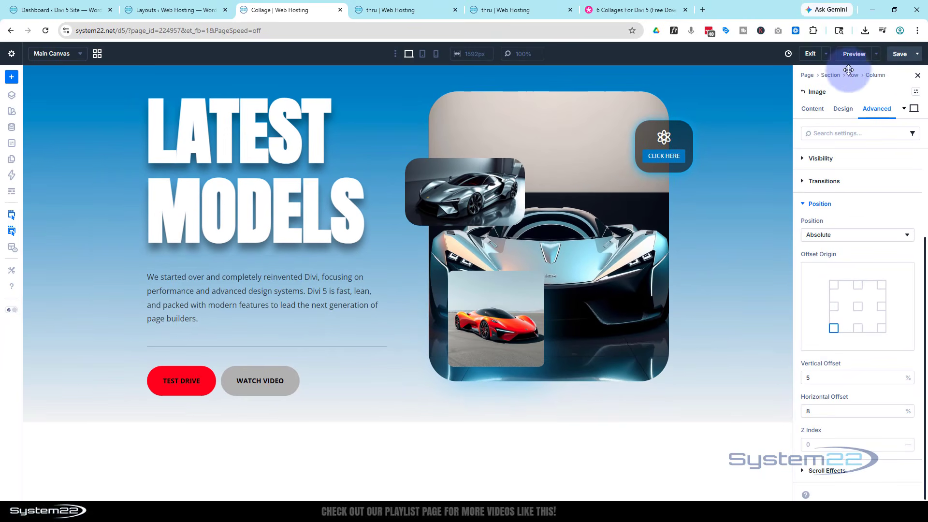
# Step: Preview the collage page on the front end and return to the builder
pyautogui.click(876, 53)
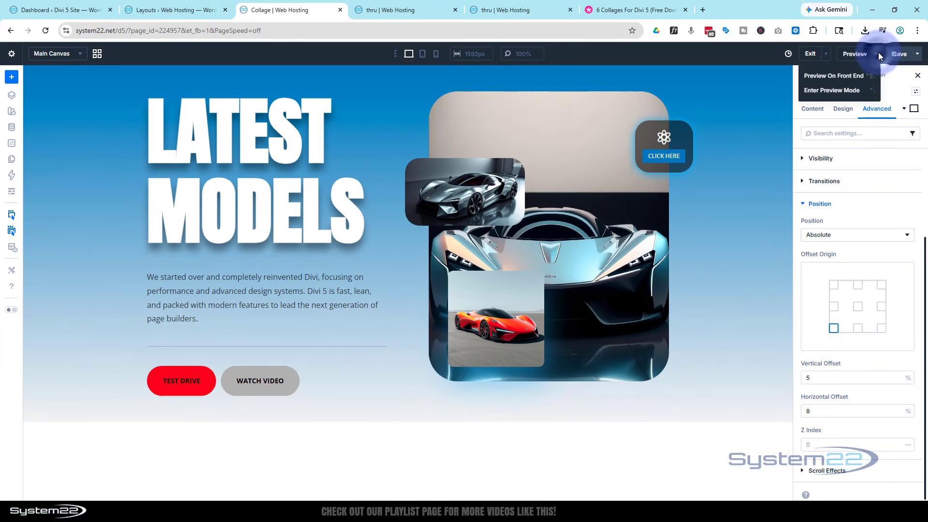
pyautogui.click(842, 78)
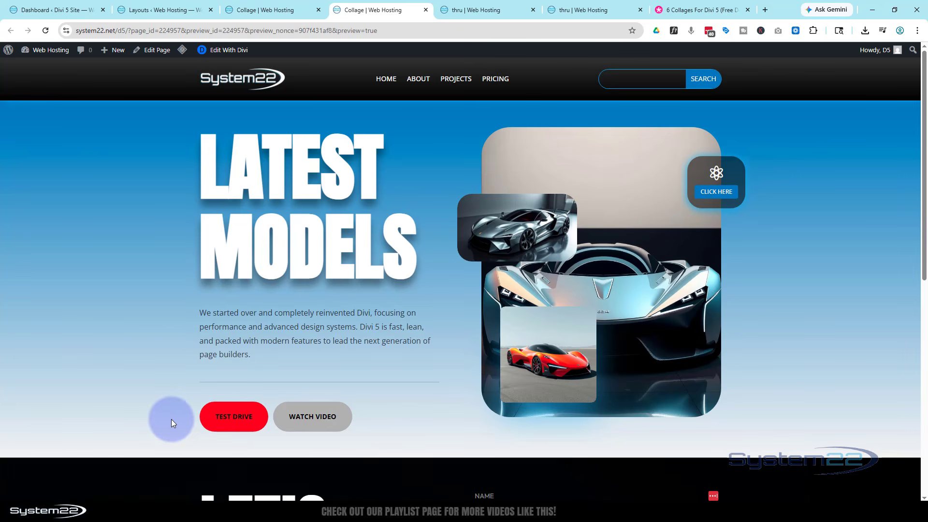
pyautogui.click(278, 11)
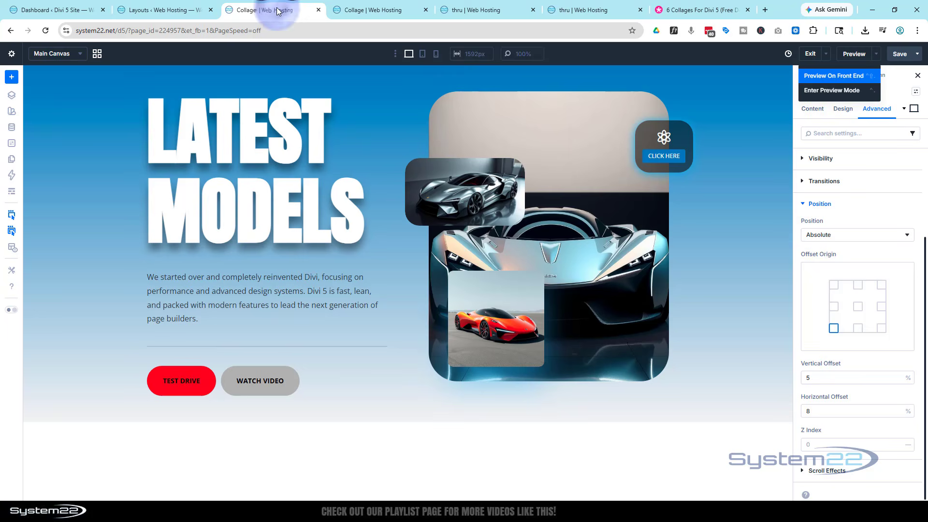
# Step: Examine the TEST DRIVE button's background color in its hover and desktop states
pyautogui.click(158, 378)
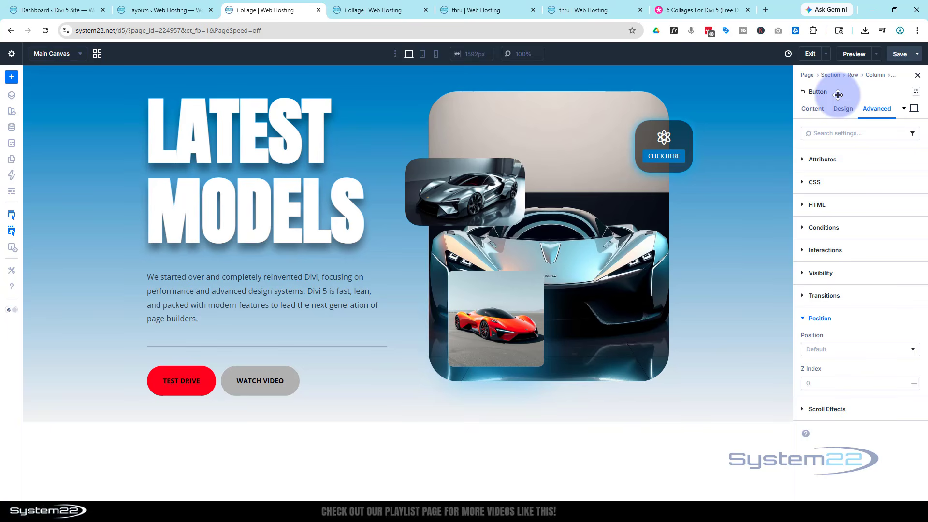
pyautogui.click(843, 109)
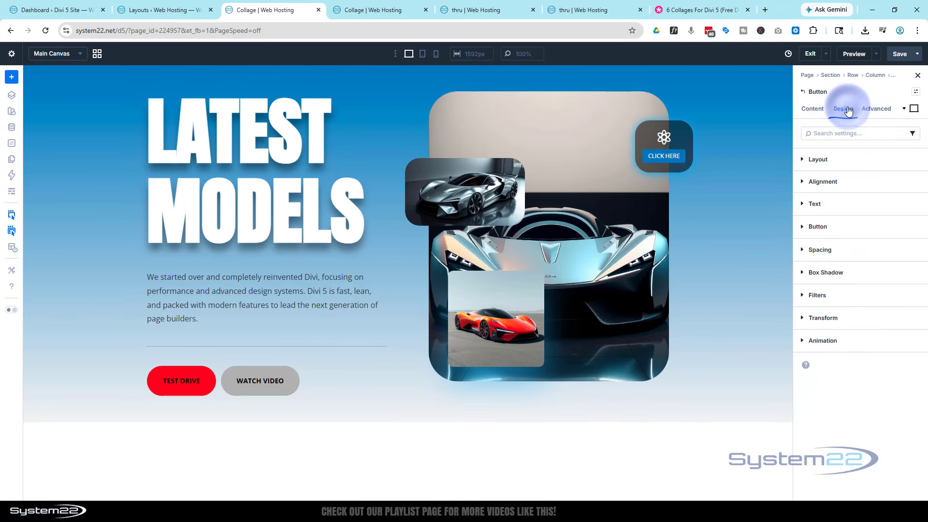
pyautogui.click(841, 226)
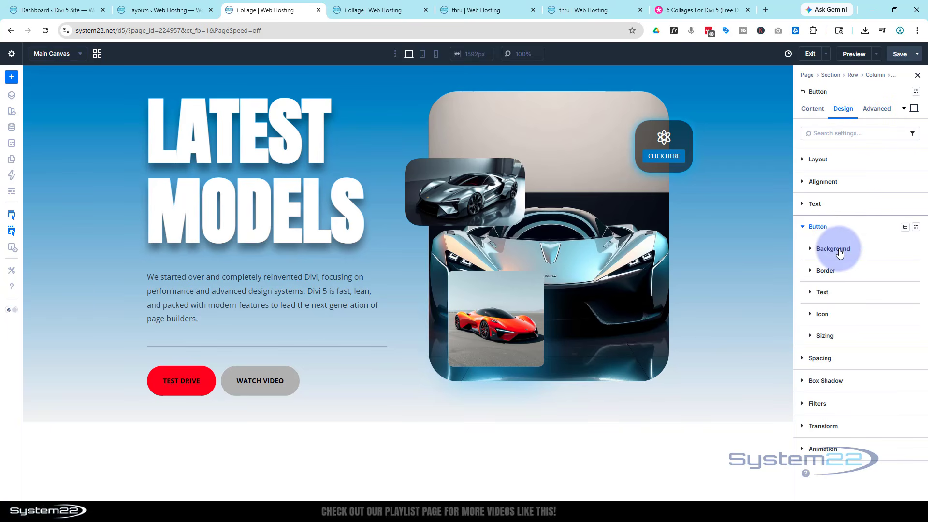
pyautogui.click(838, 249)
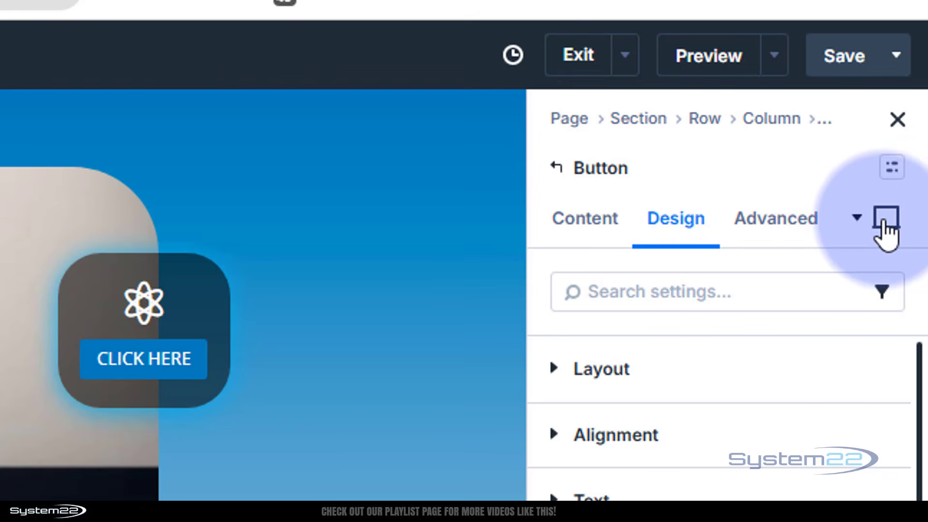
pyautogui.click(888, 227)
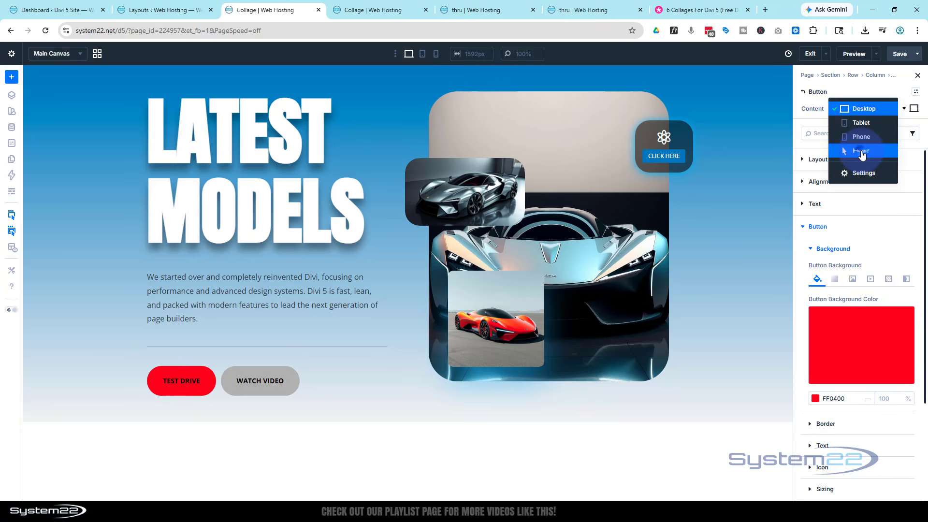
pyautogui.click(771, 282)
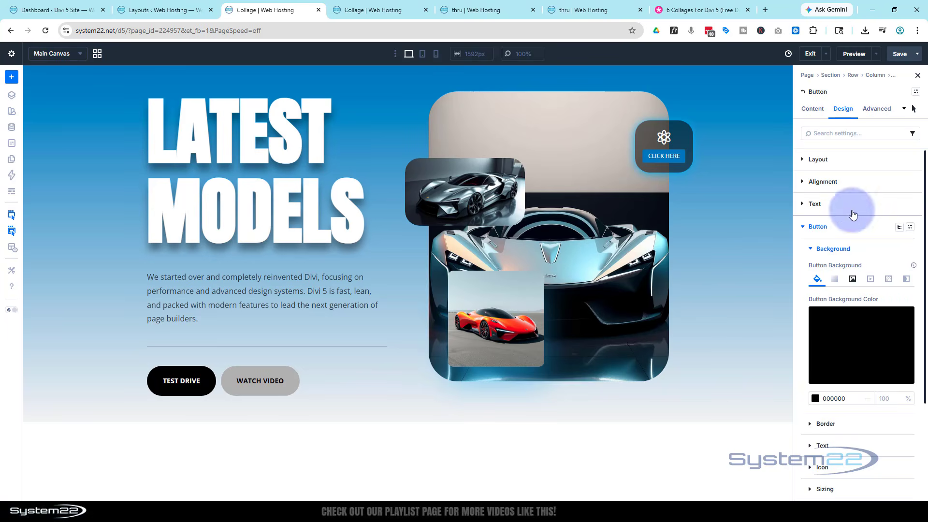
pyautogui.click(914, 114)
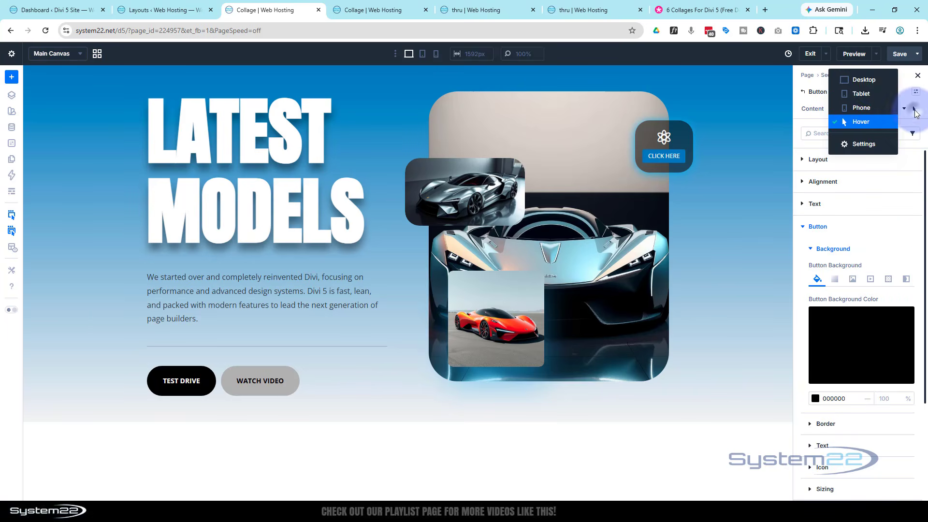
pyautogui.click(873, 81)
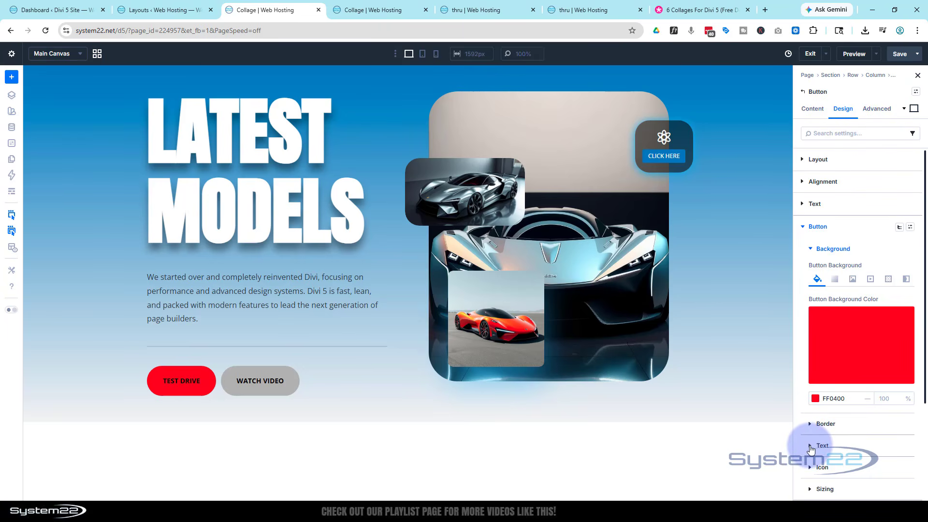
# Step: Examine the TEST DRIVE button's text settings and text color in the desktop and hover states
pyautogui.click(810, 445)
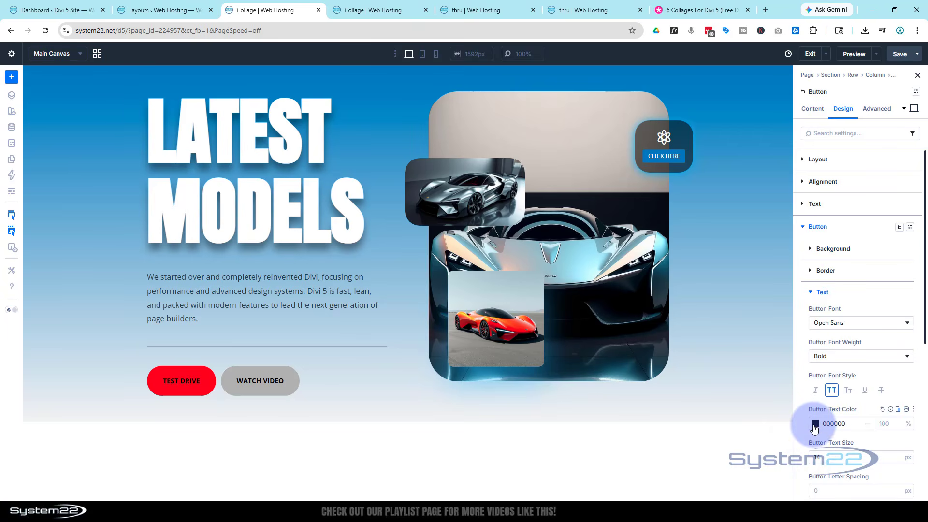
pyautogui.click(913, 109)
pyautogui.click(861, 150)
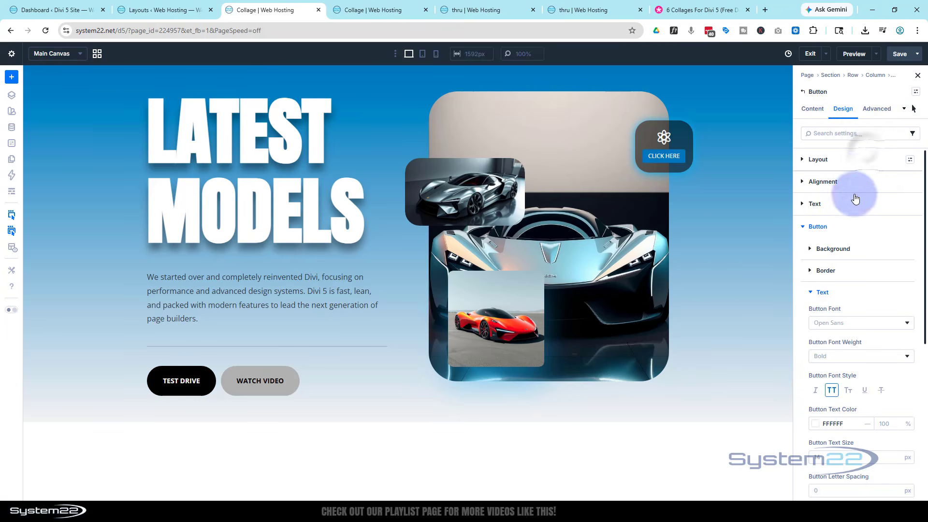
pyautogui.click(812, 423)
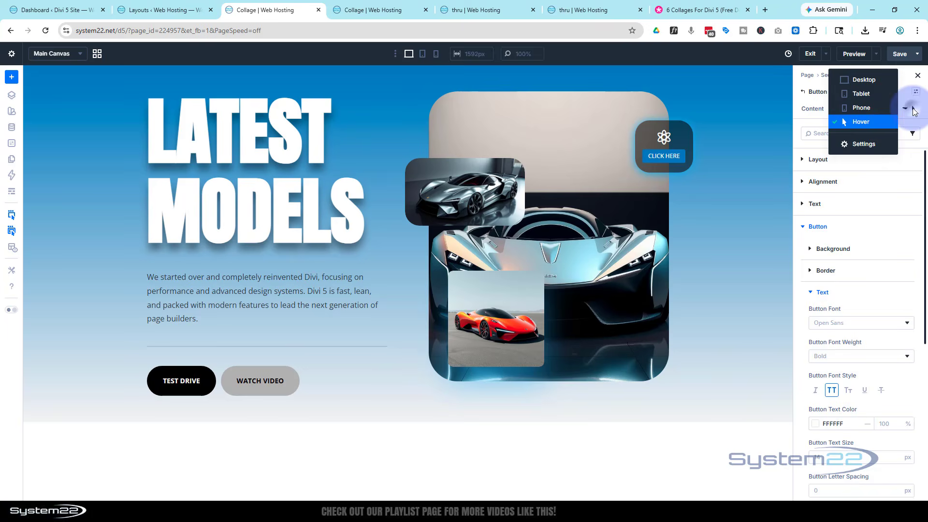
pyautogui.click(863, 80)
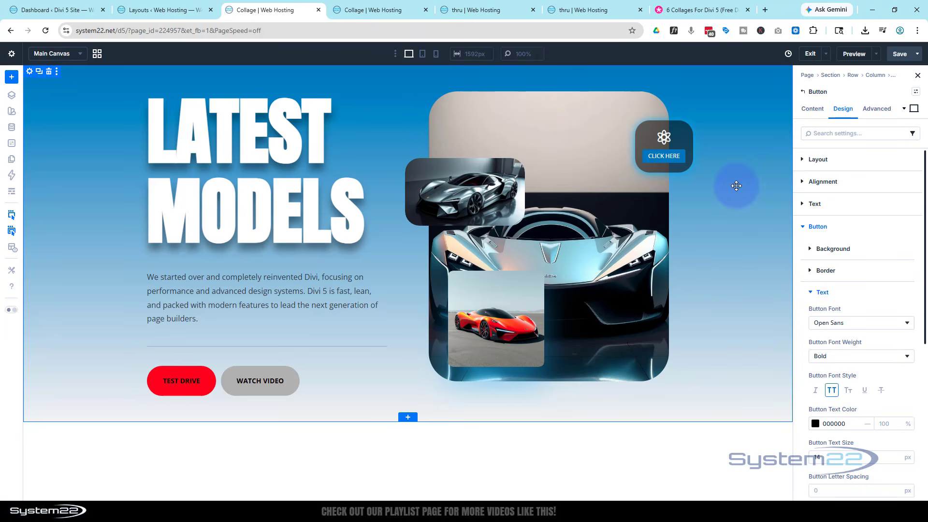
# Step: Preview the section without the builder controls and compare the finished page with the six collage previews in the Elegant Themes post
pyautogui.click(854, 54)
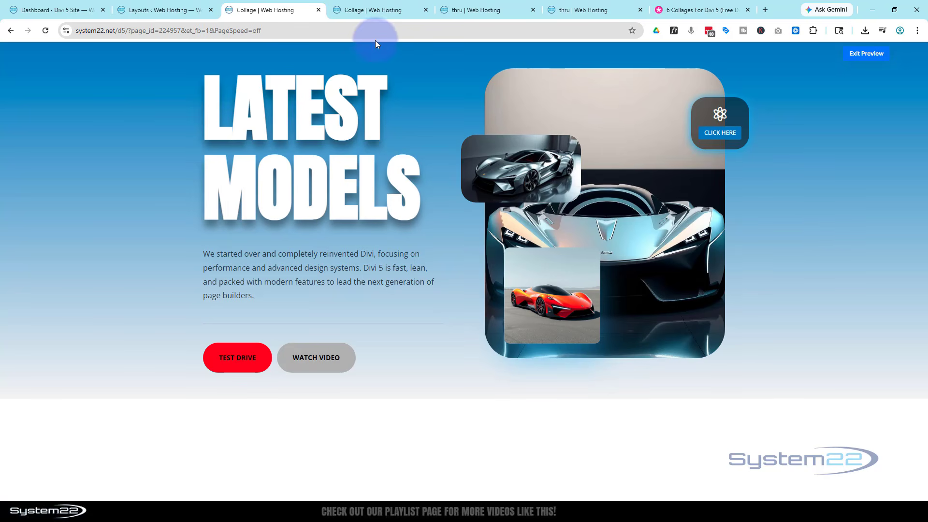
pyautogui.click(679, 10)
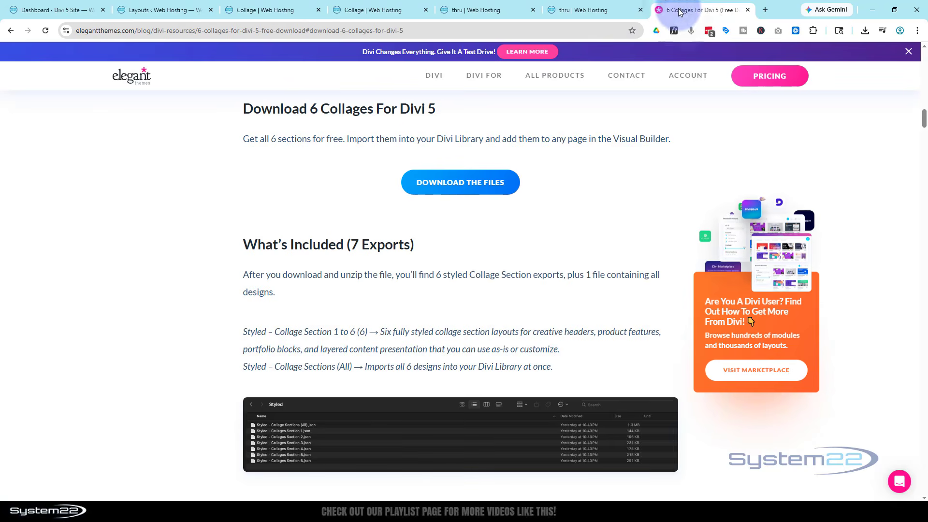
pyautogui.scroll(10, 284, 202)
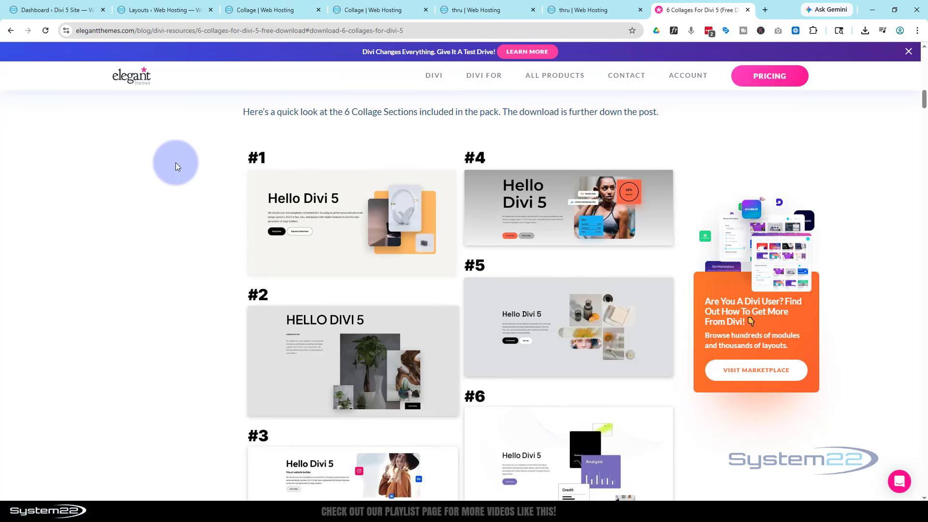
pyautogui.click(377, 12)
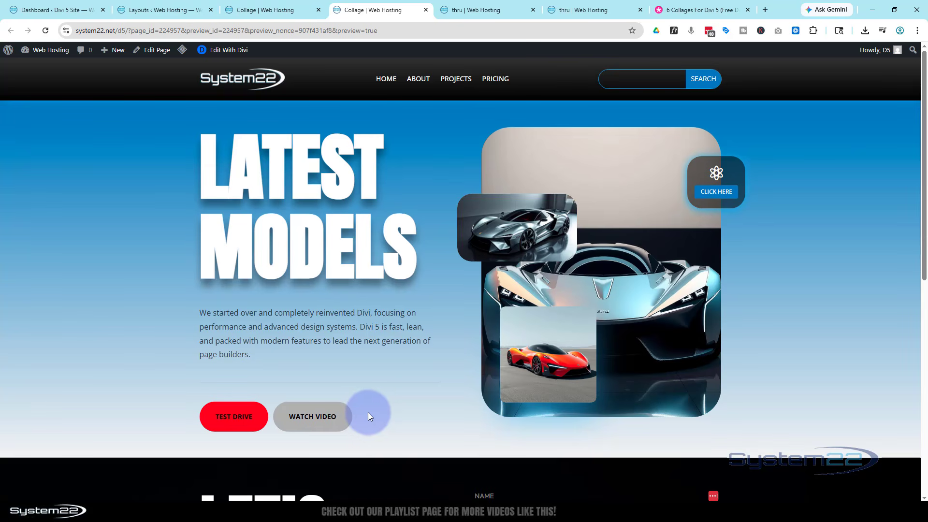
# Step: Review the Elegant Themes collage post up to its title and return to the front-end preview of the page
pyautogui.click(686, 13)
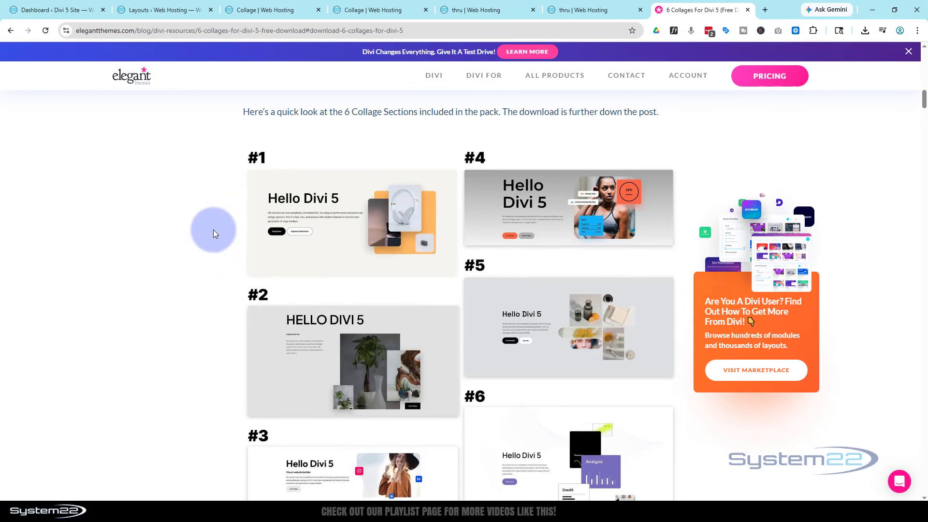
pyautogui.scroll(10, 213, 231)
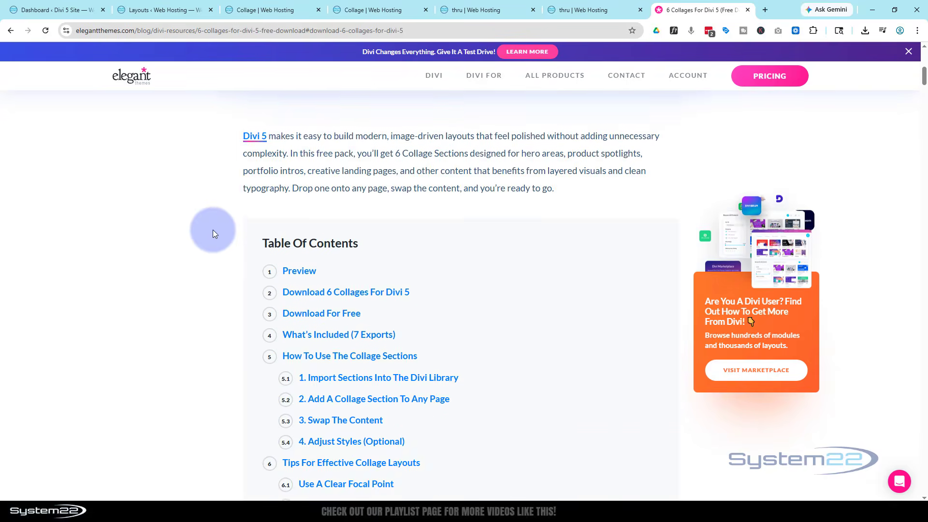
pyautogui.scroll(8, 213, 230)
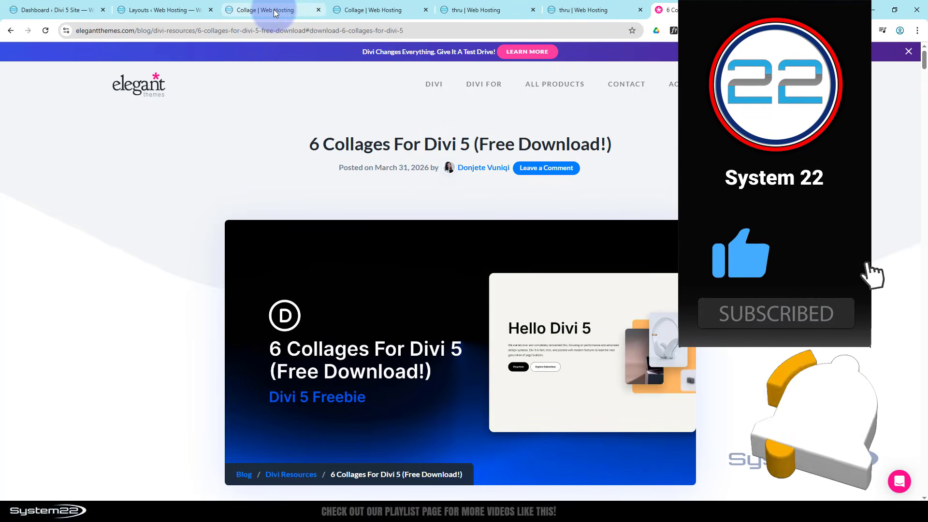
pyautogui.click(352, 8)
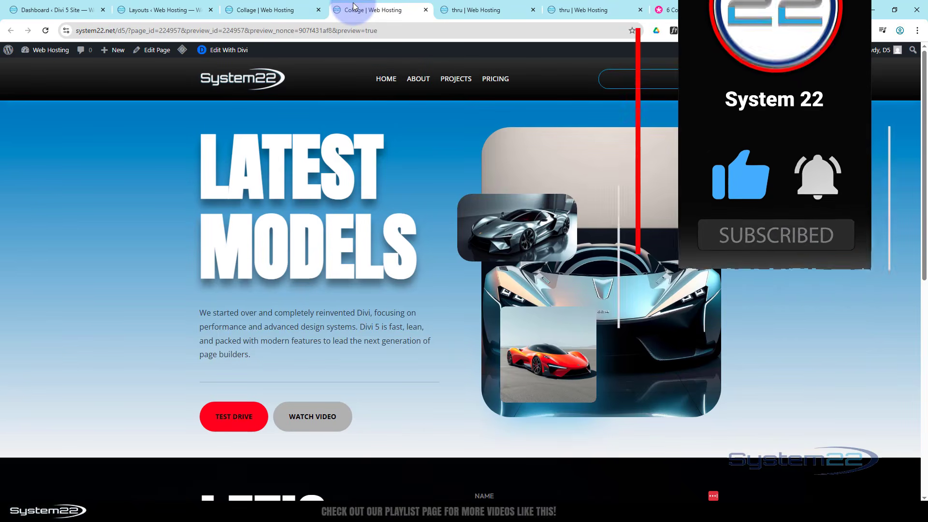